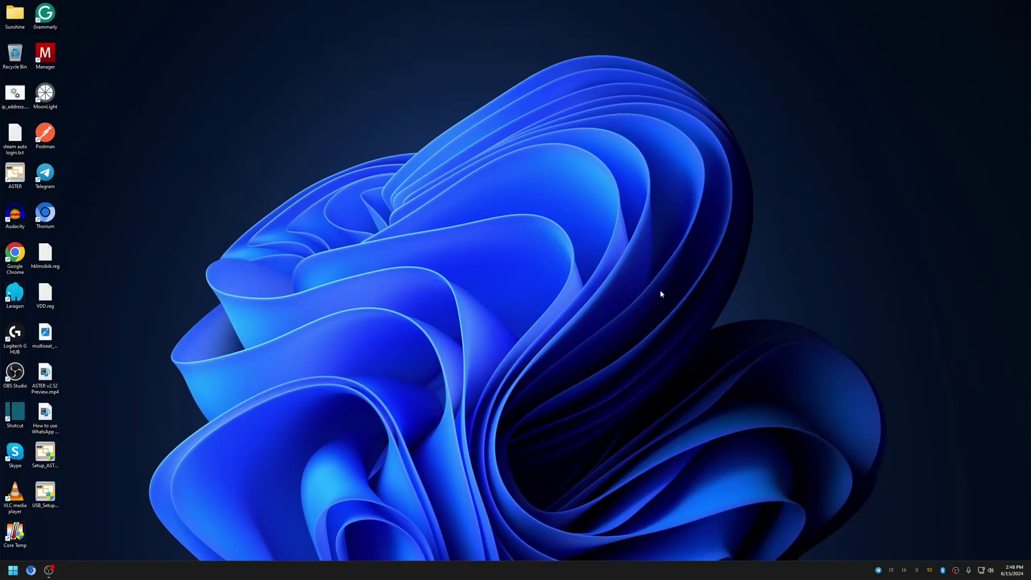
# - Open the Windows display settings and look through displays 2 to 6
pyautogui.rightClick(464, 240)
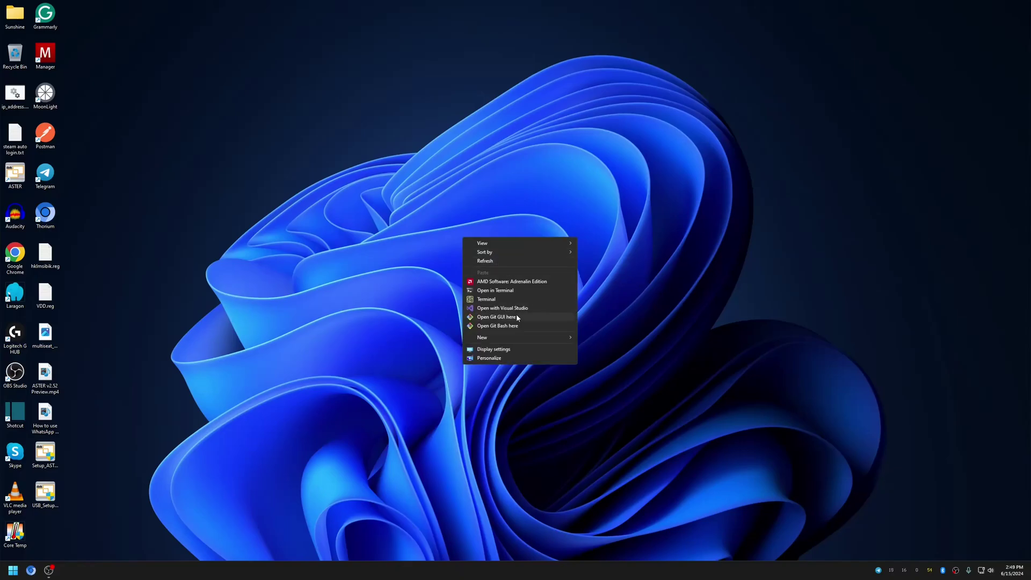
pyautogui.click(505, 347)
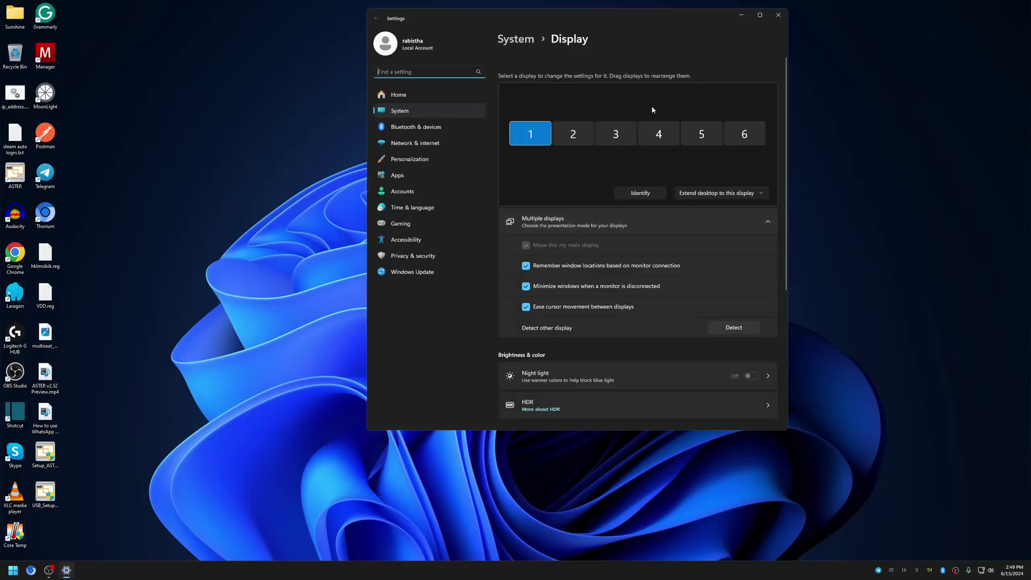
pyautogui.click(572, 134)
pyautogui.click(616, 134)
pyautogui.click(659, 134)
pyautogui.click(701, 134)
pyautogui.click(744, 135)
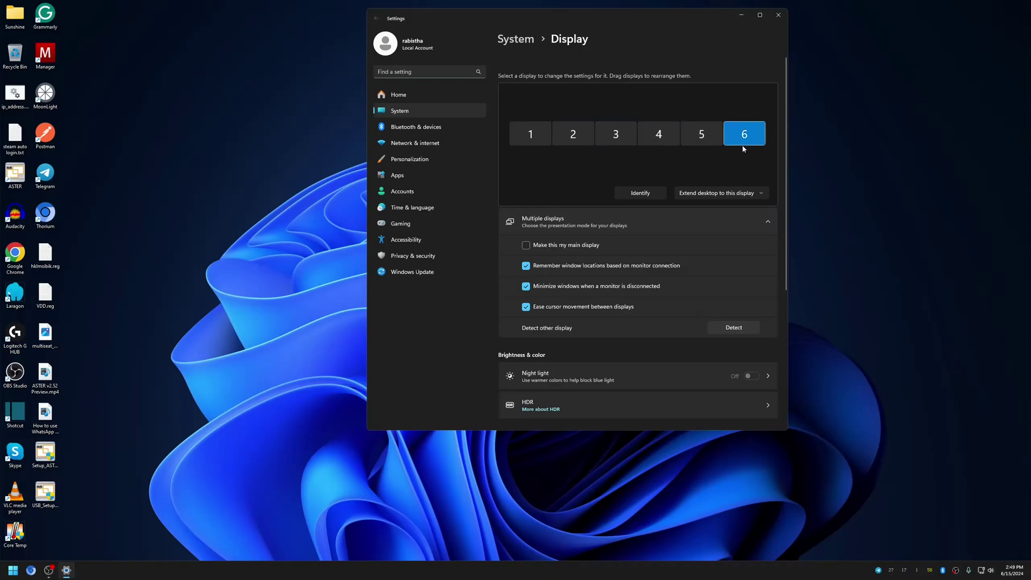
# - Select displays 2 to 6 one by one again, identify the screens, and select display 1
pyautogui.click(573, 133)
pyautogui.click(616, 133)
pyautogui.click(659, 134)
pyautogui.click(701, 134)
pyautogui.click(744, 133)
pyautogui.click(636, 193)
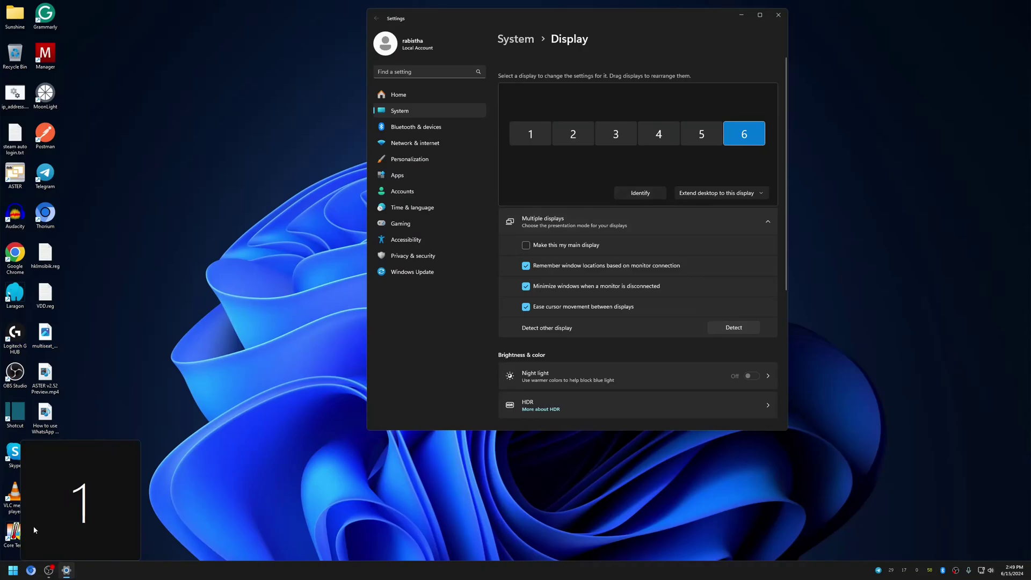
pyautogui.click(530, 134)
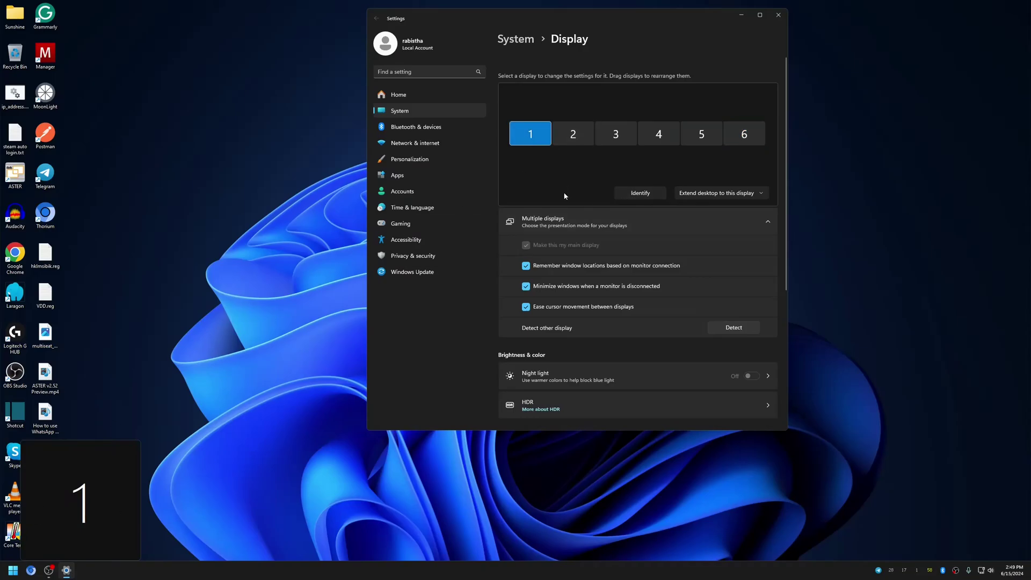
pyautogui.press('super+1')
pyautogui.write('https://github.com/MolotovCherry/virtual-display-rs')
pyautogui.press('Return')
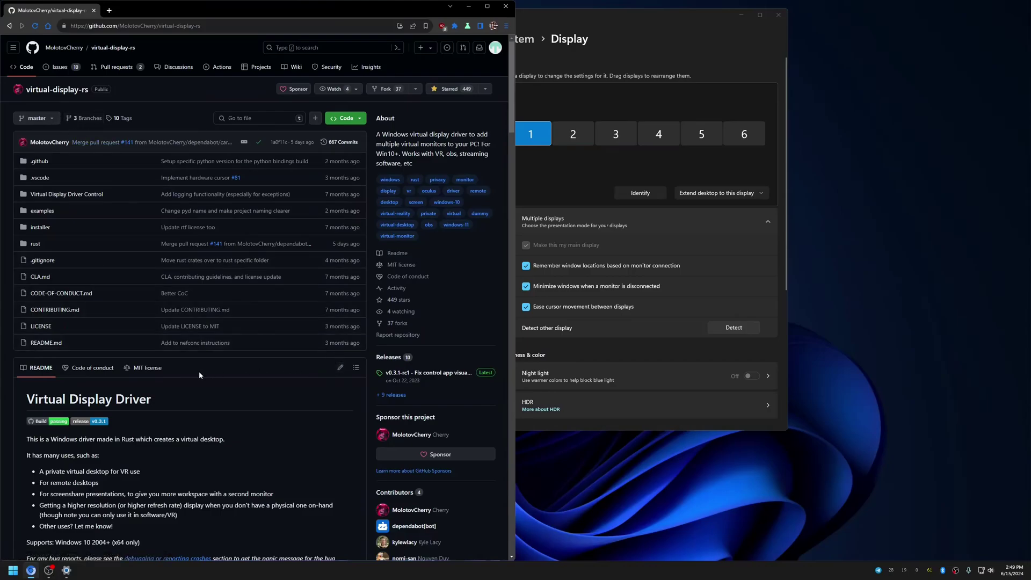
# - Open the repository's "Download latest build here" issue and follow its download link to the build page
pyautogui.click(52, 119)
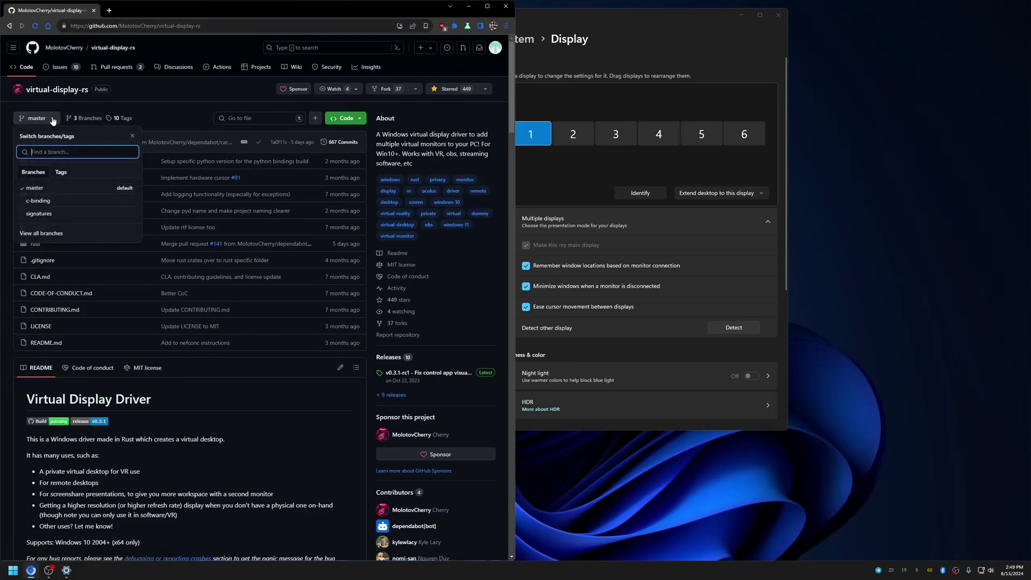
pyautogui.click(174, 110)
pyautogui.click(63, 73)
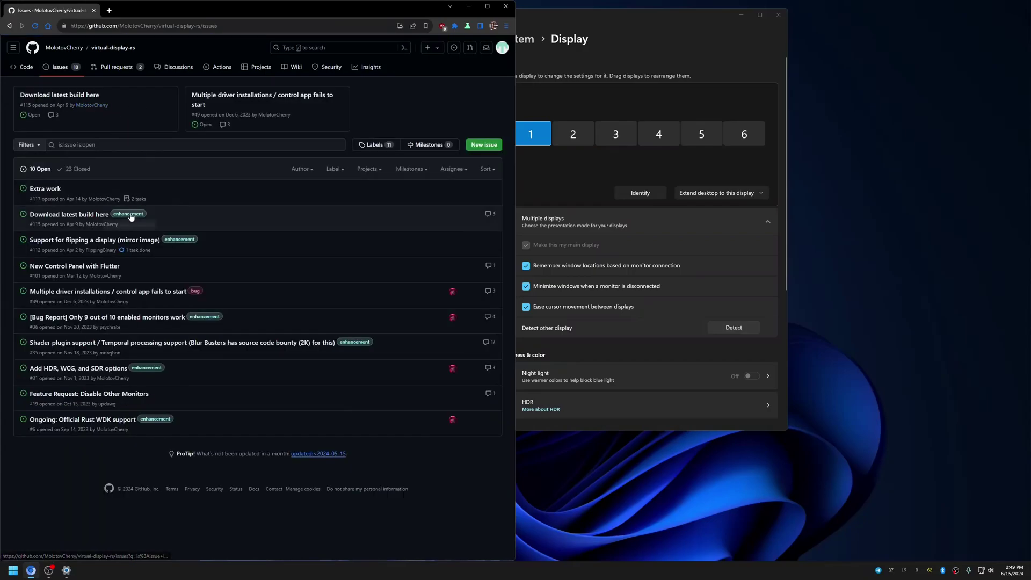
pyautogui.click(76, 216)
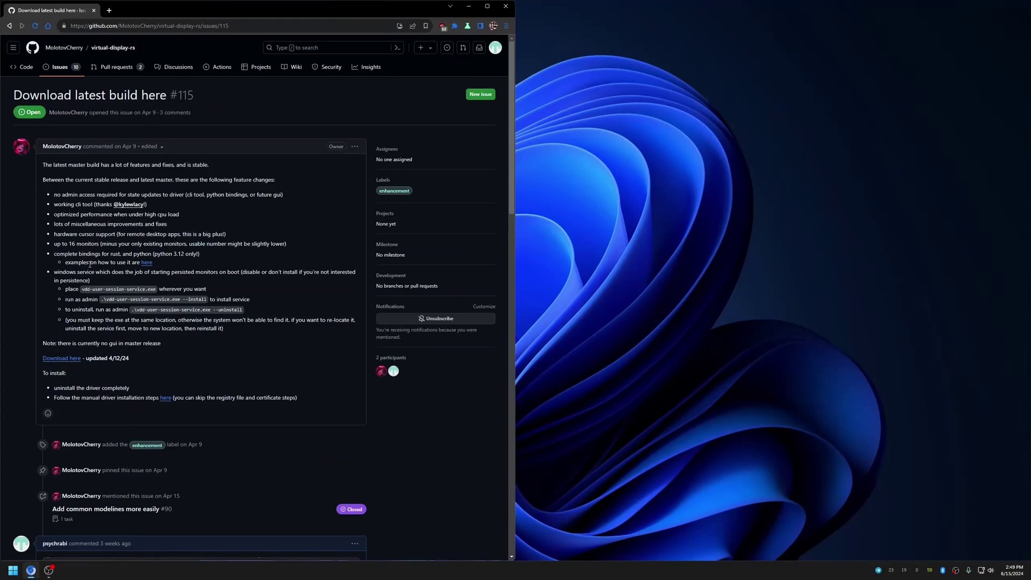
pyautogui.click(62, 361)
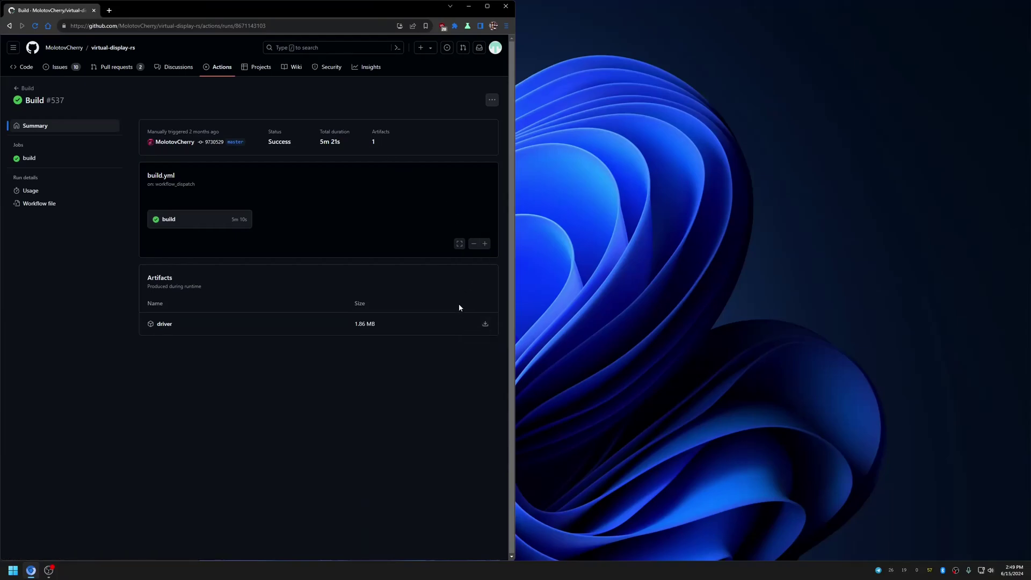
# - Download the driver artifact, show driver.zip in its folder, and move the folder window clear of the browser
pyautogui.click(485, 326)
pyautogui.click(466, 27)
pyautogui.rightClick(383, 62)
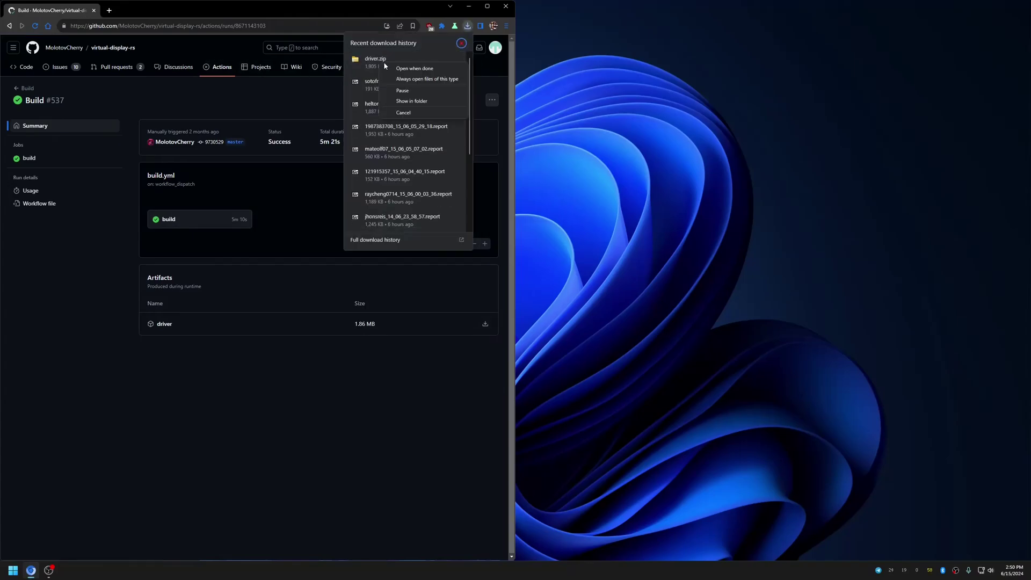
pyautogui.click(404, 101)
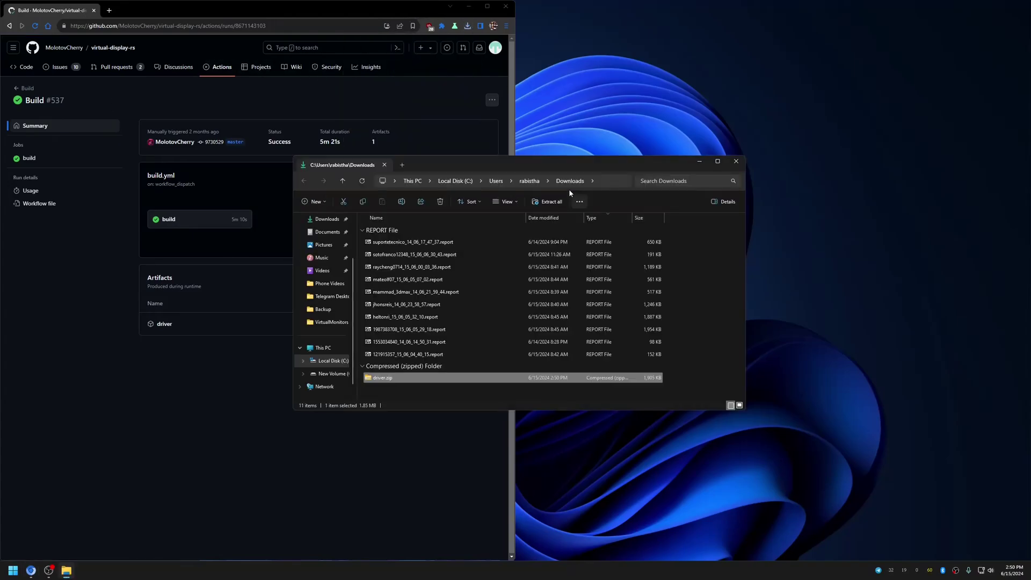
pyautogui.moveTo(639, 157); pyautogui.dragTo(829, 63)
# - Open driver.zip and select all the driver files inside it
pyautogui.rightClick(647, 274)
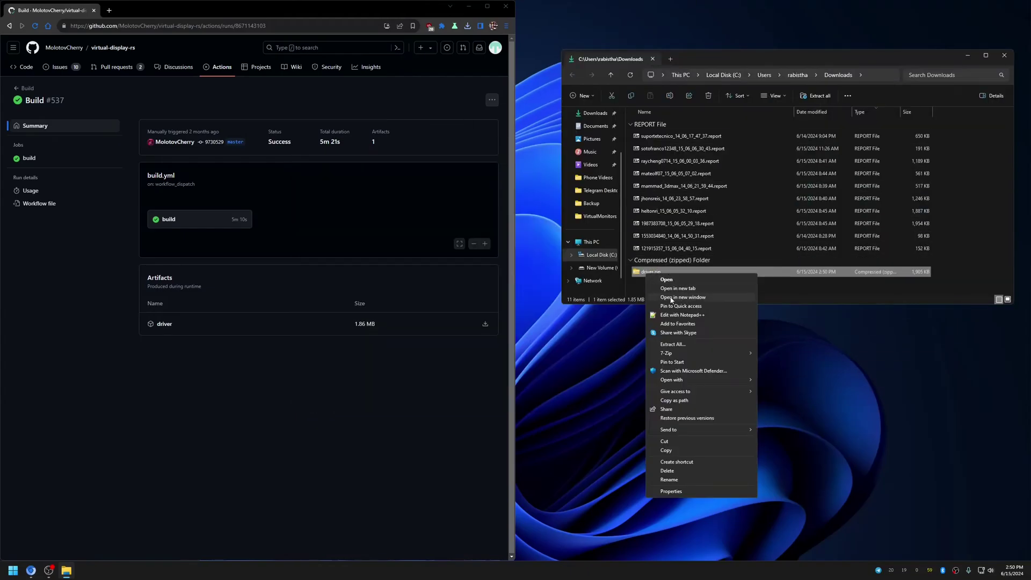
pyautogui.click(668, 279)
pyautogui.moveTo(708, 256); pyautogui.dragTo(666, 129)
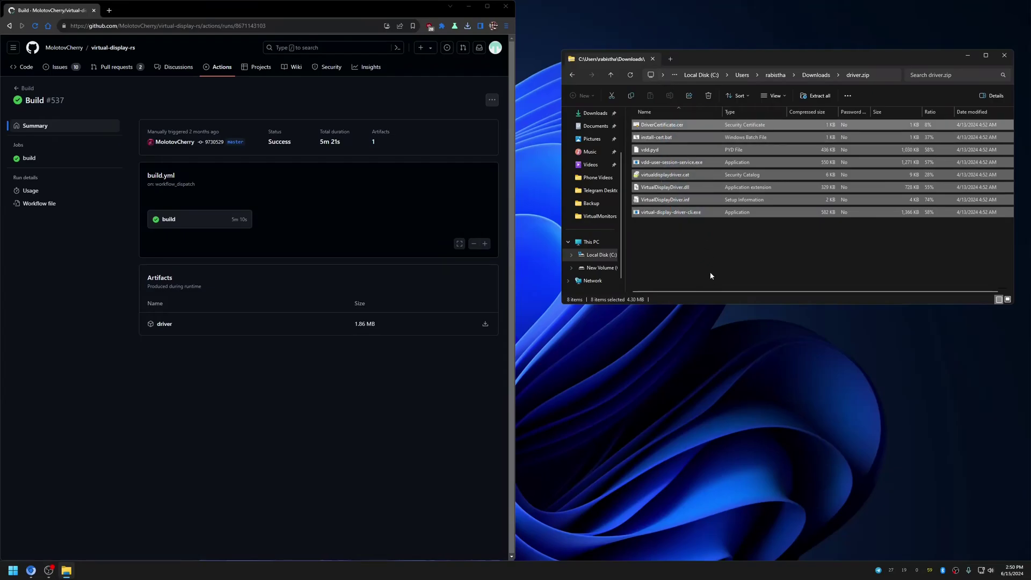
pyautogui.click(709, 271)
pyautogui.moveTo(684, 246); pyautogui.dragTo(664, 124)
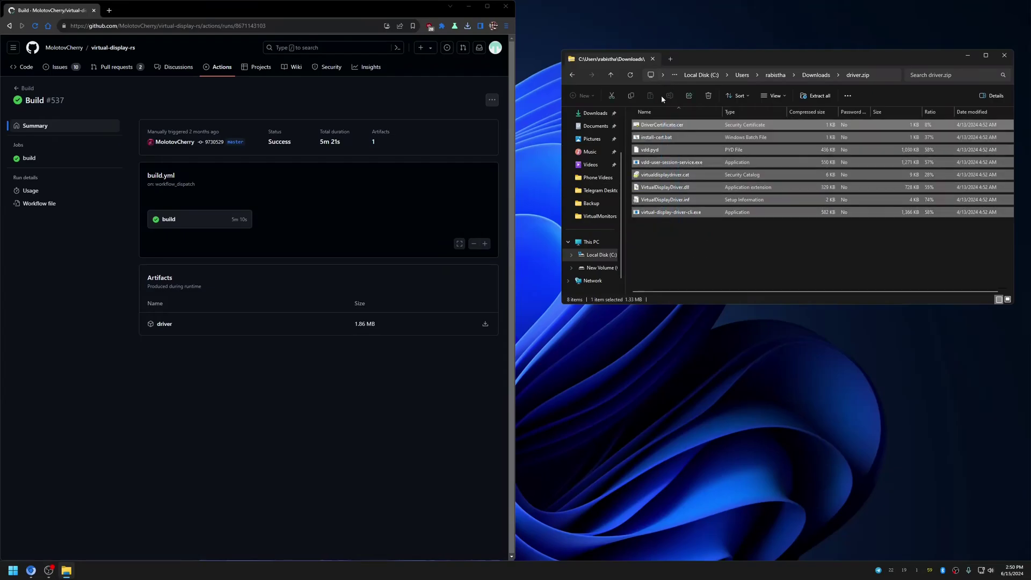
# - Open the VirtualMonitors folder on drive C and minimize the browser window
pyautogui.click(585, 256)
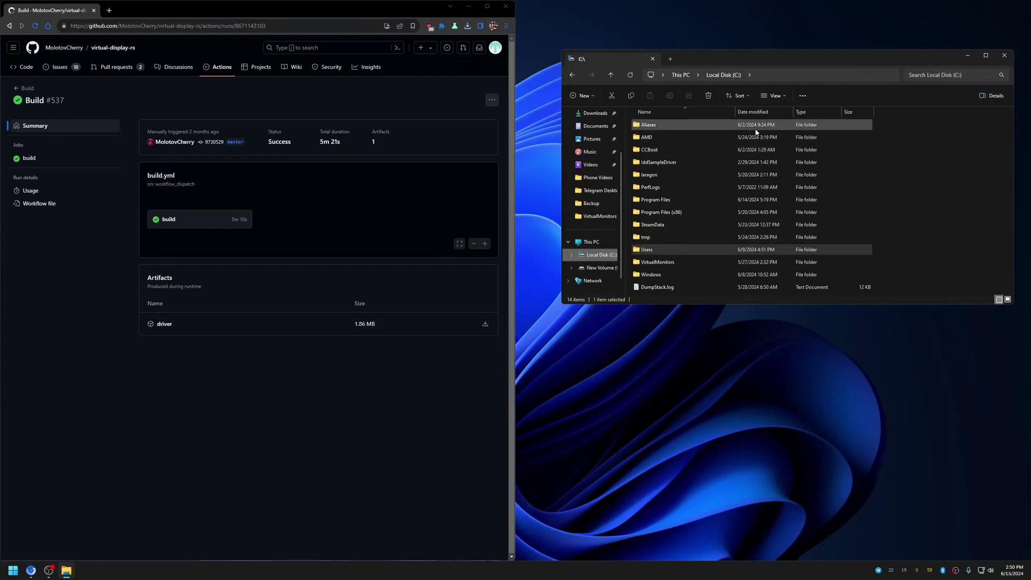
pyautogui.doubleClick(656, 263)
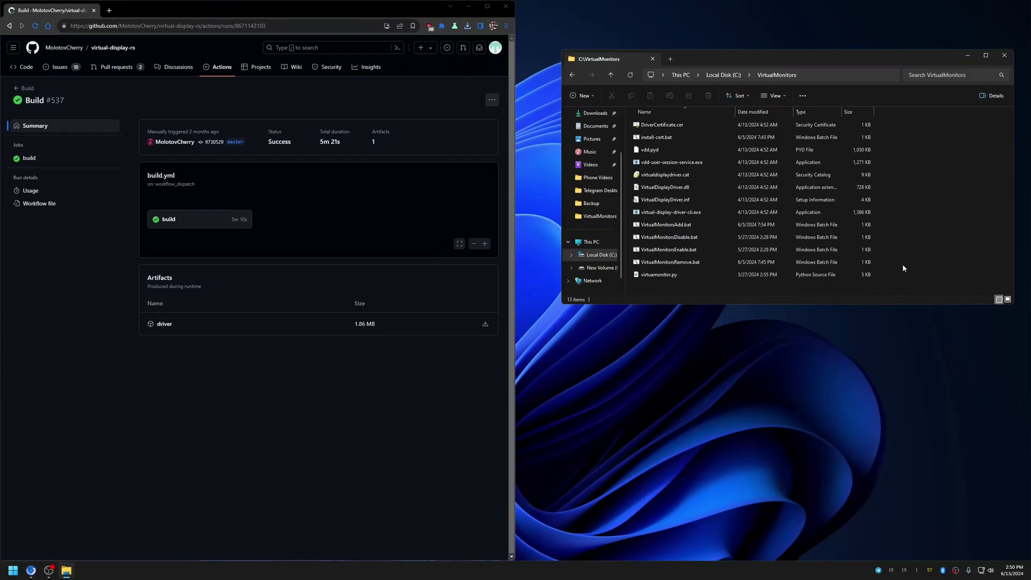
pyautogui.press('super+Down')
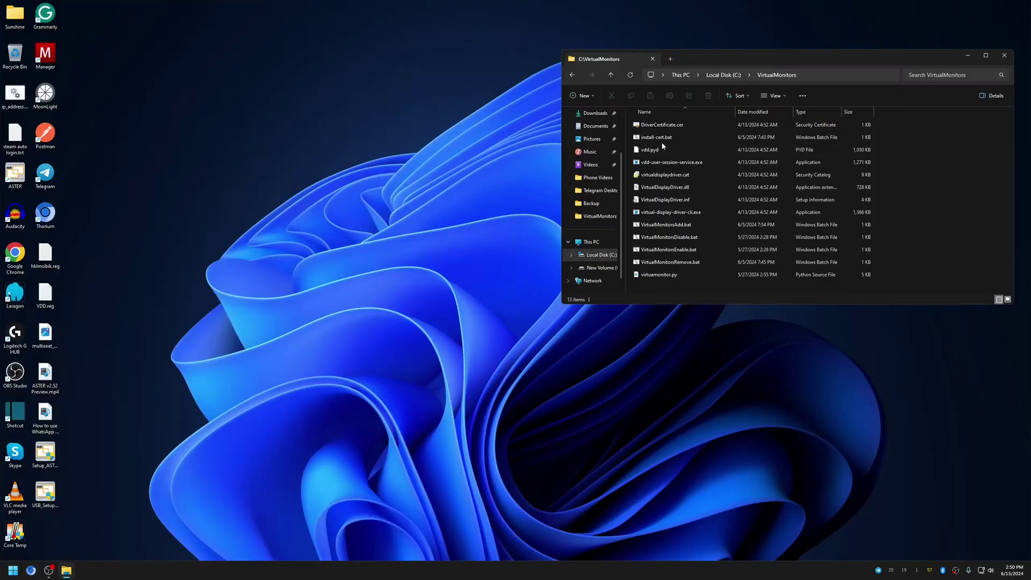
# - Open install-cert.bat from the VirtualMonitors folder for editing in Notepad
pyautogui.click(661, 138)
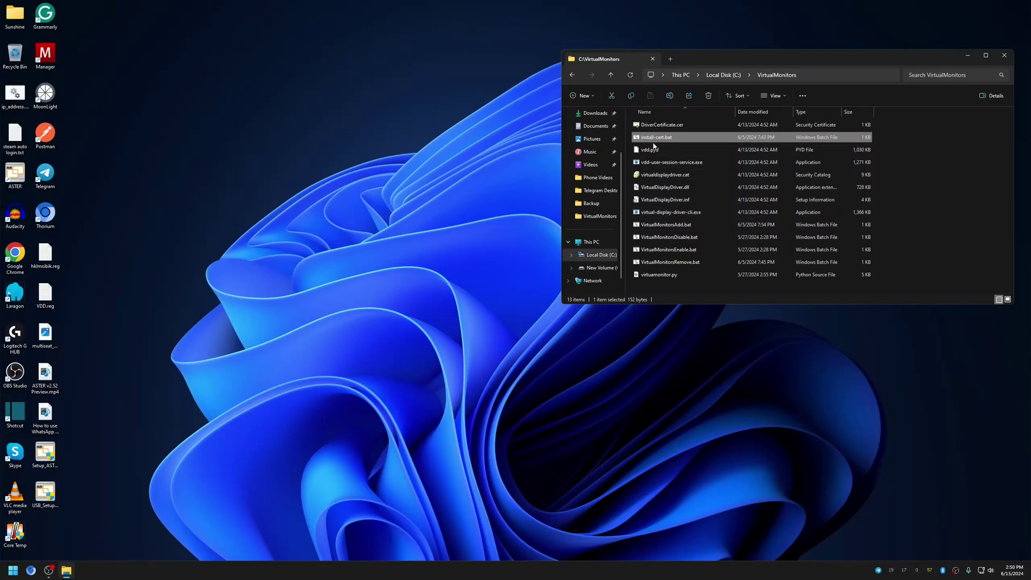
pyautogui.rightClick(656, 139)
pyautogui.click(692, 150)
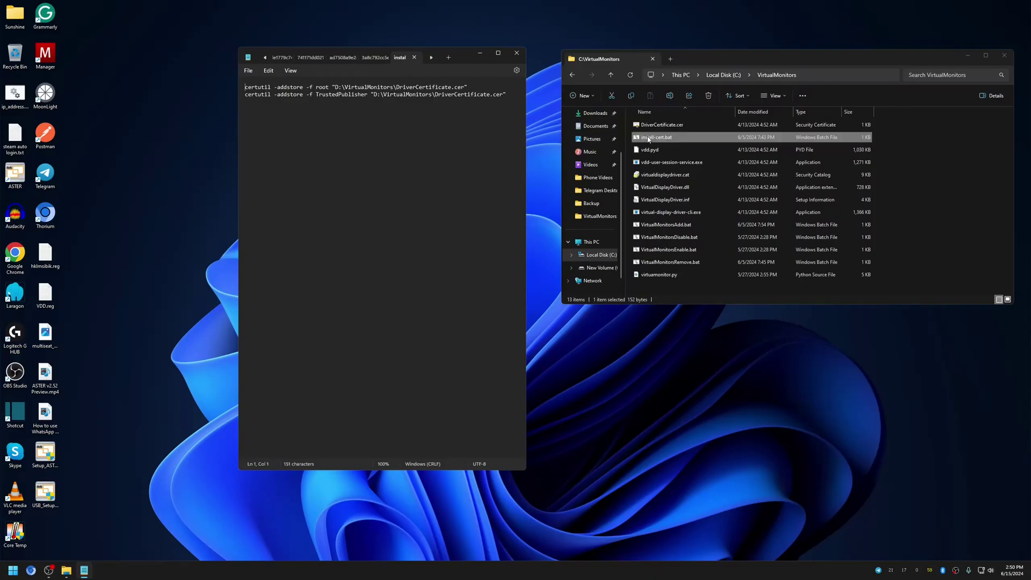
# - Change the drive letter to C in both DriverCertificate.cer paths and save the batch file
pyautogui.moveTo(338, 95); pyautogui.dragTo(338, 86)
pyautogui.click(339, 86)
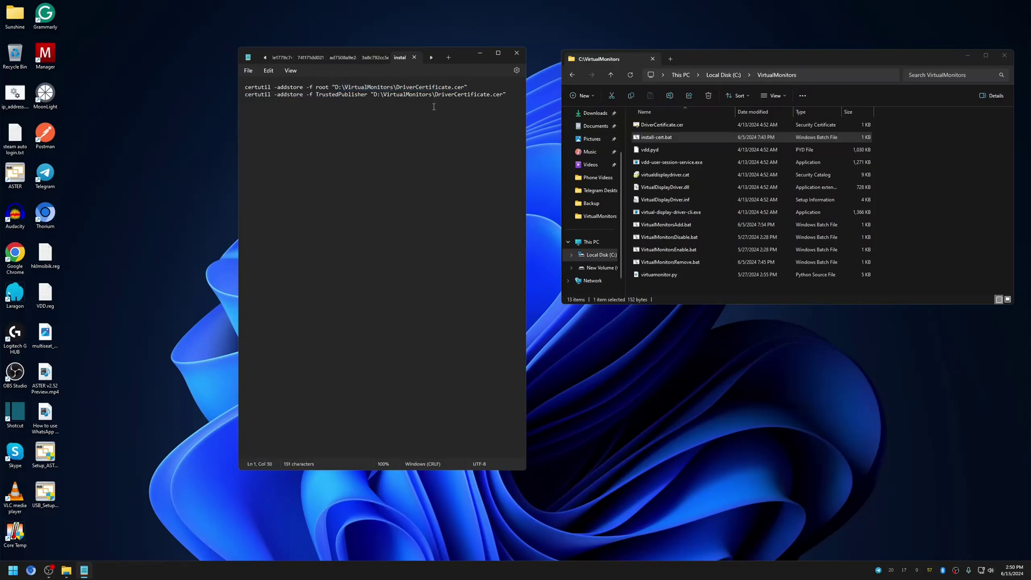
pyautogui.press('BackSpace')
pyautogui.write('C')
pyautogui.press('Down')
pyautogui.press('Right')
pyautogui.press('Right')
pyautogui.press('BackSpace')
pyautogui.write('C')
pyautogui.hotkey('ctrl', 's')
# - Try to shorten both certificate paths to just DriverCertificate.cer, and undo the removal of the folder path
pyautogui.moveTo(334, 87); pyautogui.dragTo(440, 96)
pyautogui.press('BackSpace')
pyautogui.press('Delete')
pyautogui.press('BackSpace')
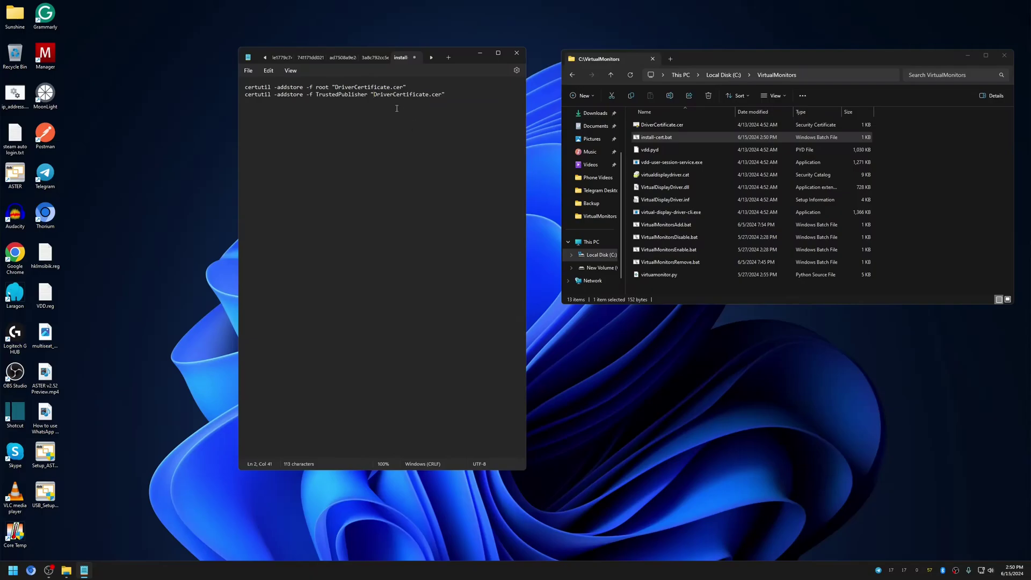
pyautogui.hotkey('ctrl', 'z')
pyautogui.hotkey('ctrl', 'z')
pyautogui.hotkey('ctrl', 'z')
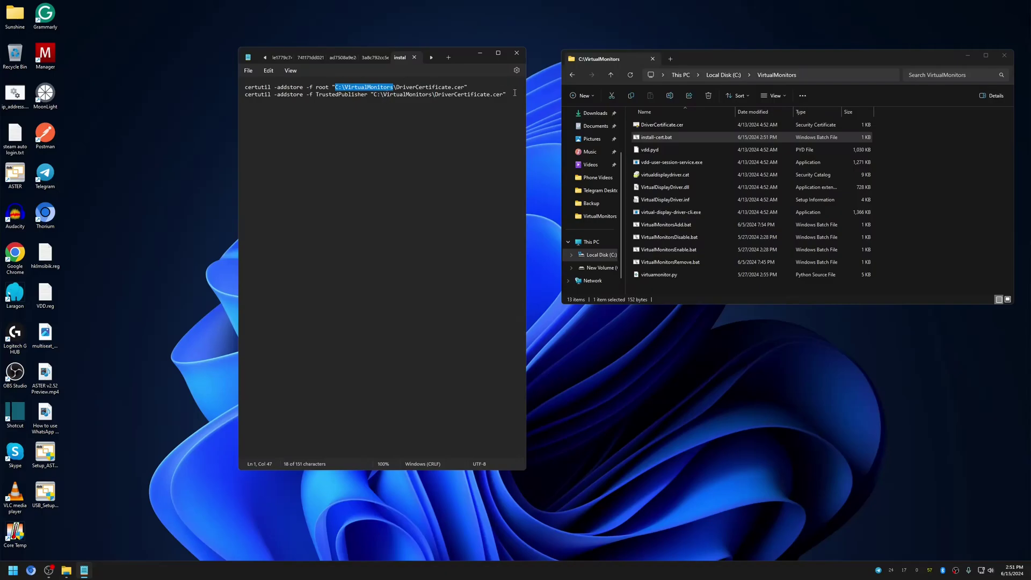
# - Add a third line reading pause at the end of install-cert.bat and save the file
pyautogui.click(650, 139)
pyautogui.rightClick(651, 138)
pyautogui.click(471, 95)
pyautogui.write('pauisse')
pyautogui.hotkey('ctrl', 's')
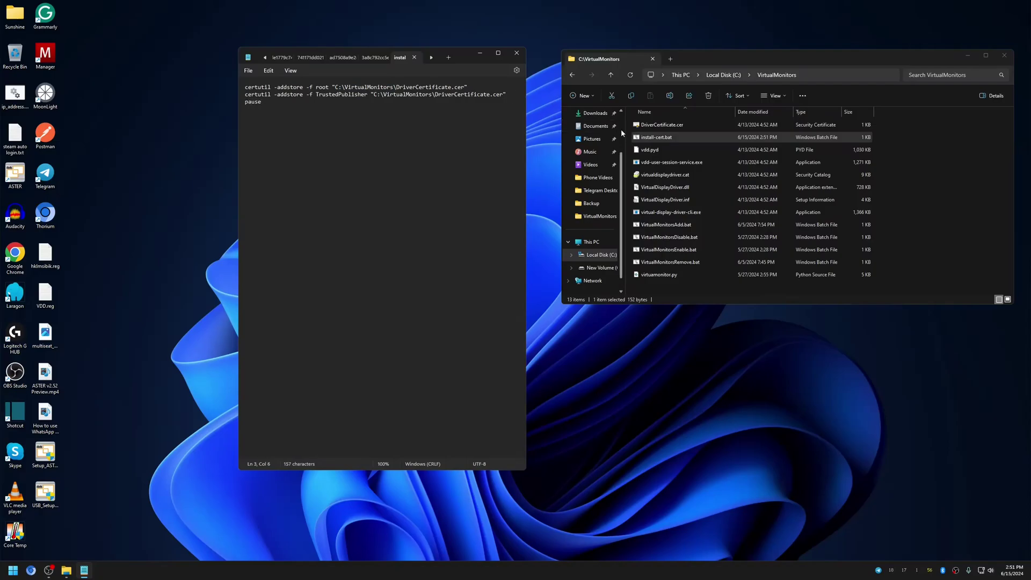
# - Run install-cert.bat as administrator, review the certificate output, and close the console window
pyautogui.rightClick(655, 139)
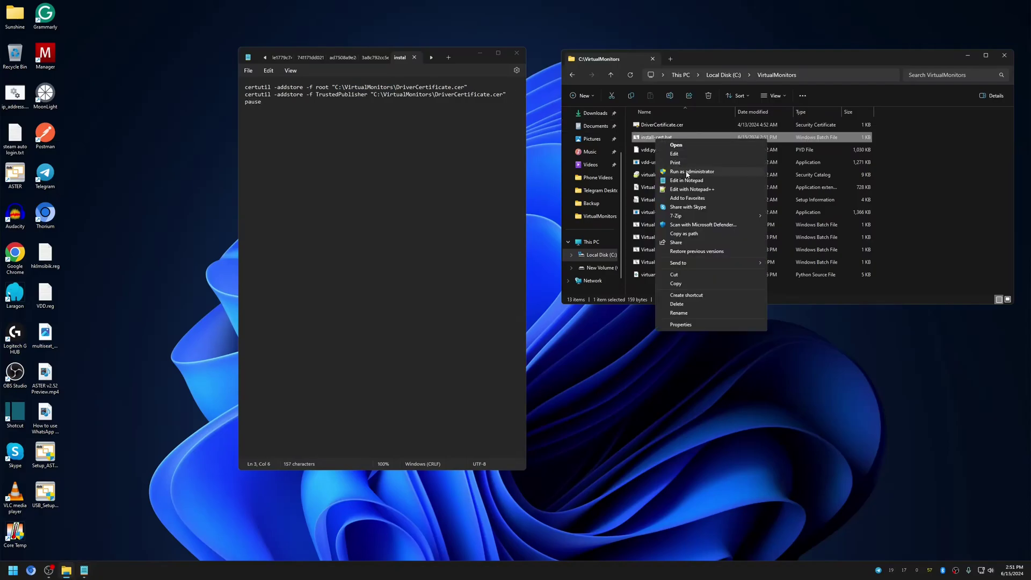
pyautogui.click(688, 172)
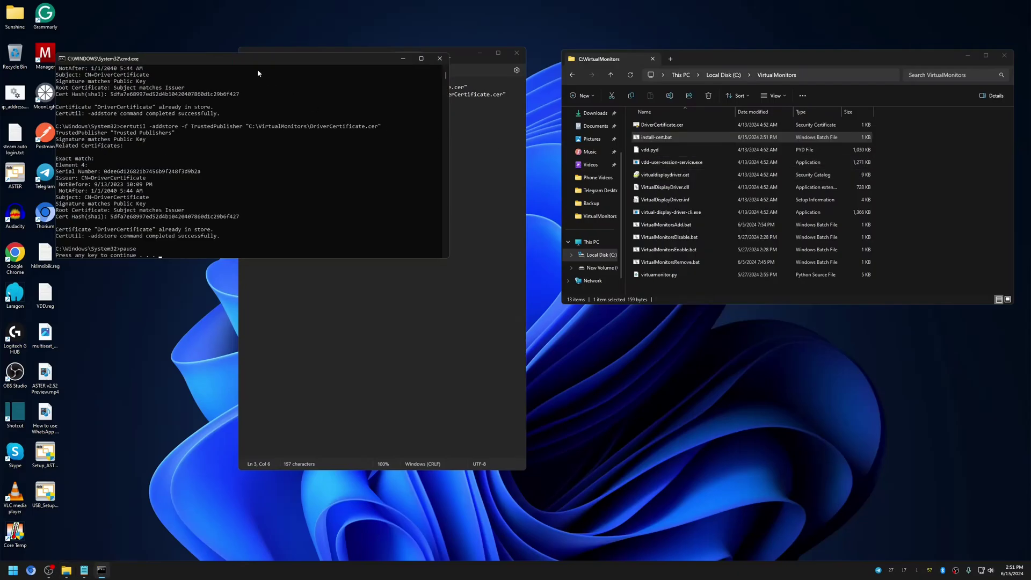
pyautogui.moveTo(232, 63); pyautogui.dragTo(328, 174)
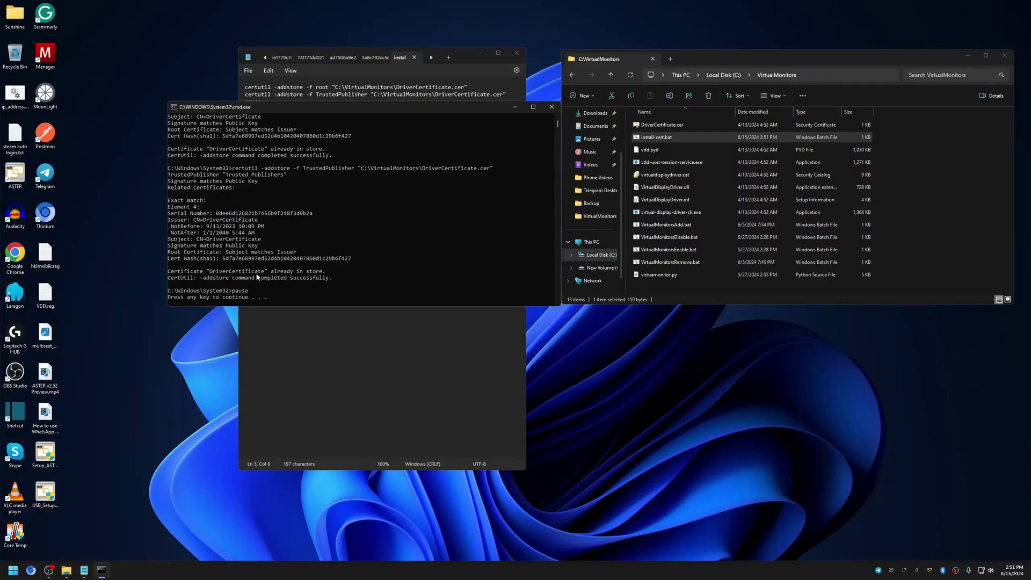
pyautogui.moveTo(220, 271); pyautogui.dragTo(267, 275)
pyautogui.scroll(3, 328, 263)
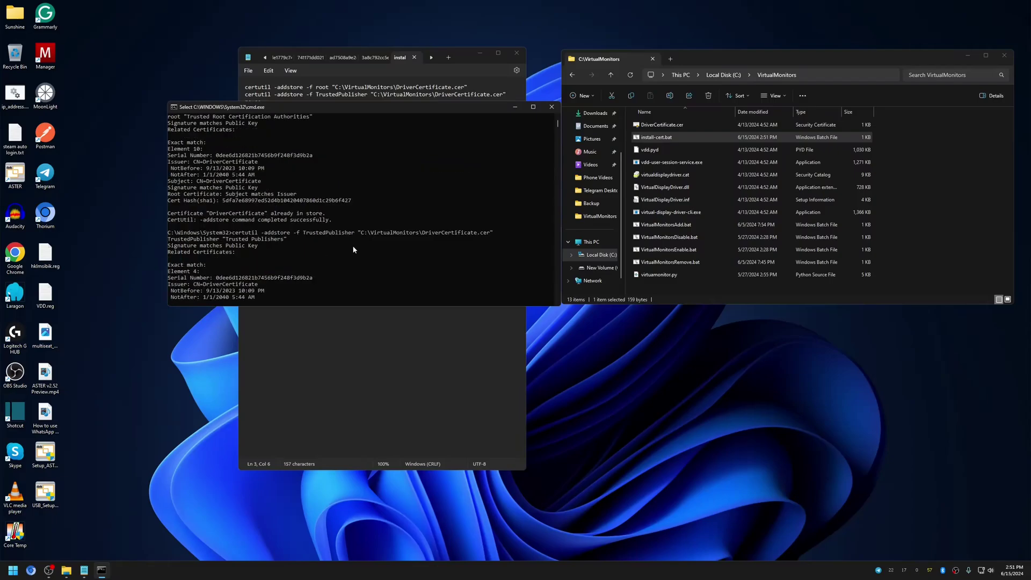
pyautogui.scroll(-6, 356, 247)
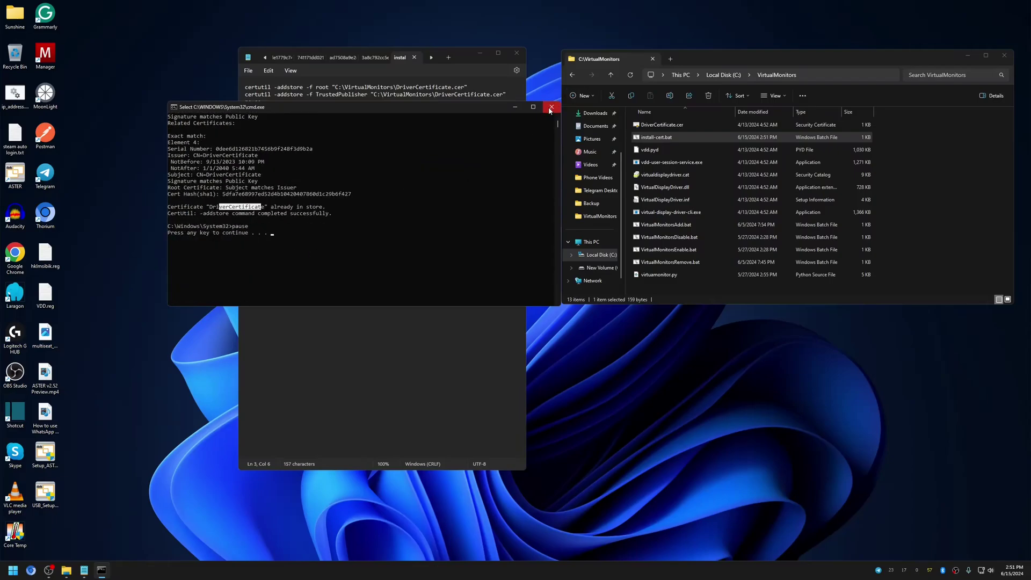
pyautogui.click(552, 107)
# - Open Device Manager and start the Add Hardware wizard for legacy hardware
pyautogui.press('super')
pyautogui.write('device')
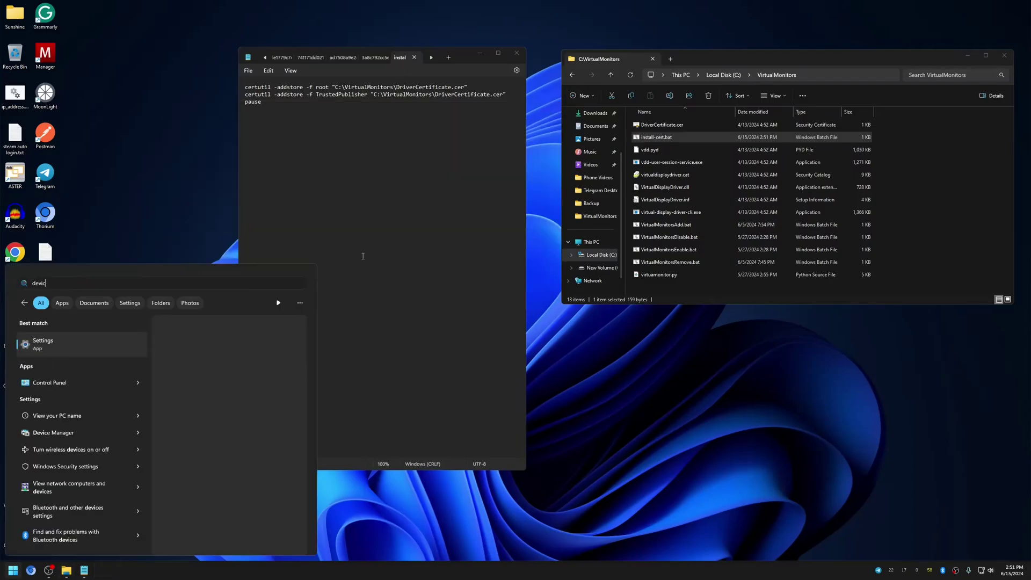
pyautogui.click(54, 432)
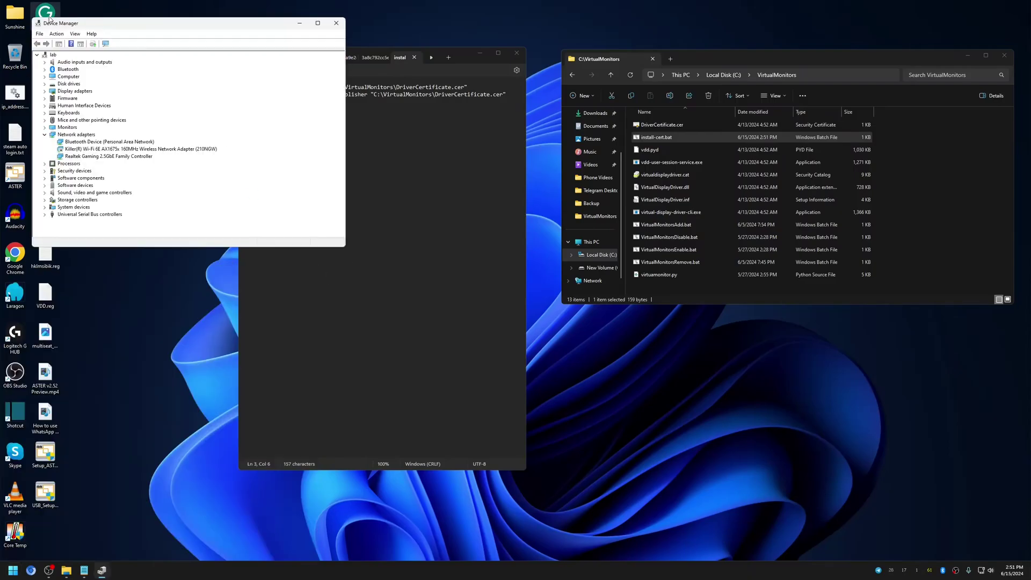
pyautogui.click(75, 34)
pyautogui.click(49, 55)
pyautogui.click(56, 34)
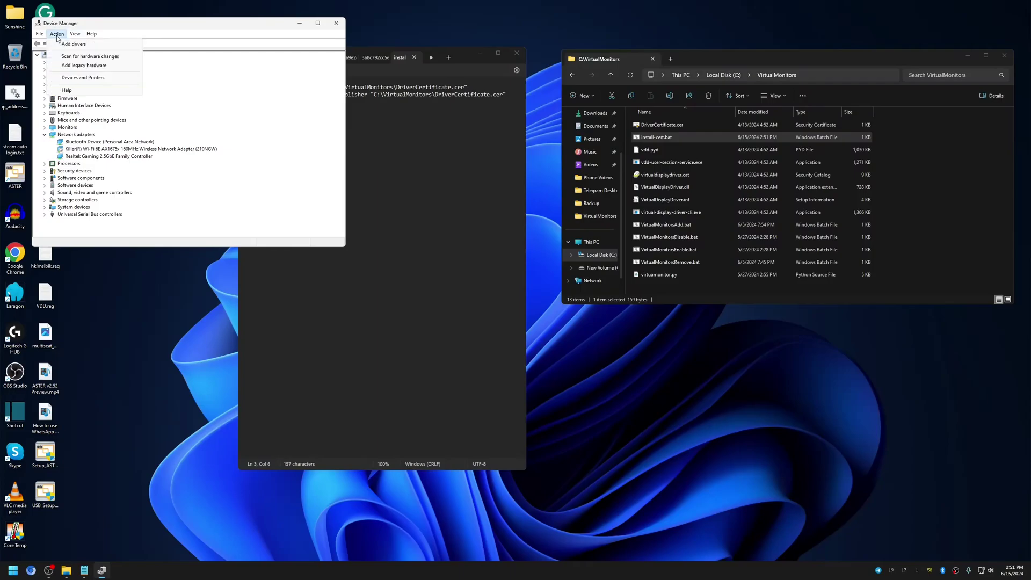
pyautogui.click(78, 65)
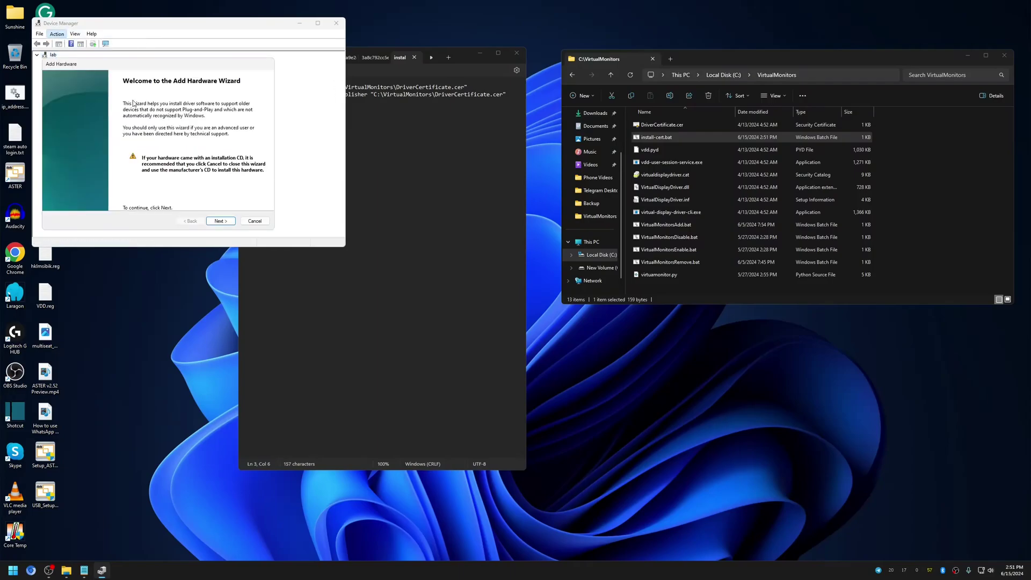
# - Set the Add Hardware wizard to install manually selected hardware of the Display adapters type
pyautogui.click(219, 221)
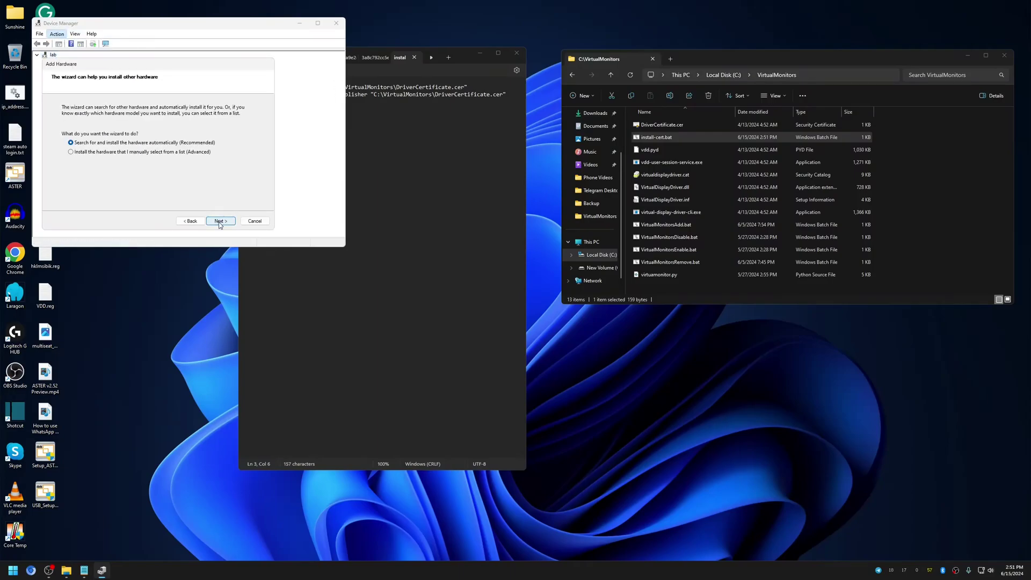
pyautogui.click(80, 154)
pyautogui.click(219, 221)
pyautogui.click(89, 159)
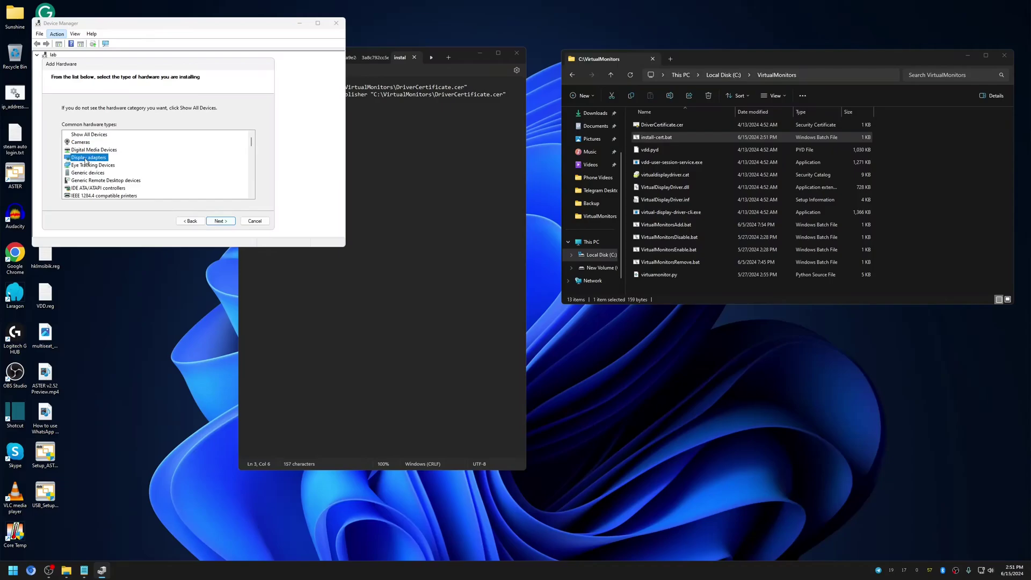
pyautogui.click(227, 223)
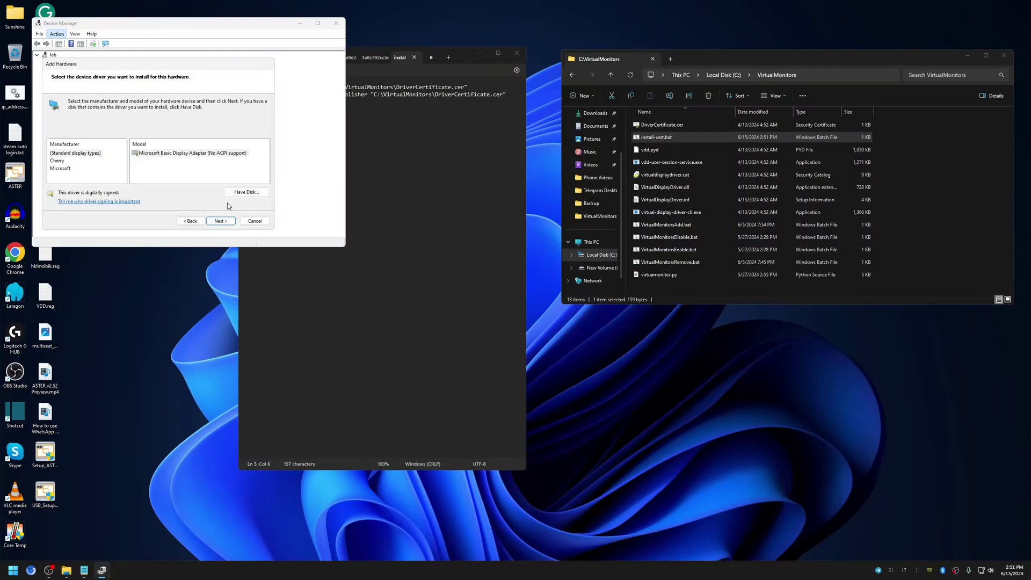
# - Load the display driver from disk using the C:\VirtualMonitors folder
pyautogui.click(246, 192)
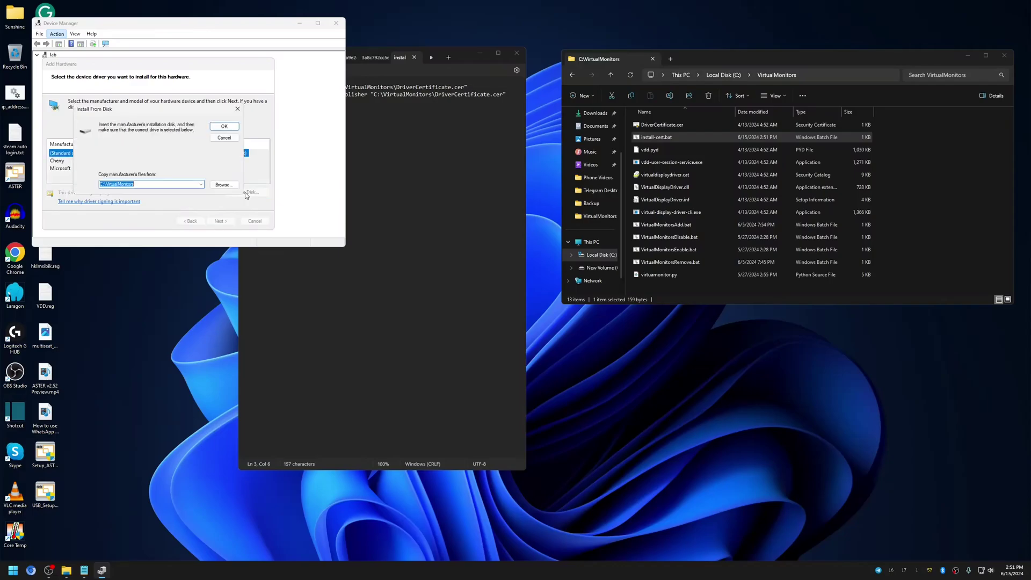
pyautogui.click(223, 185)
pyautogui.click(126, 106)
pyautogui.click(246, 213)
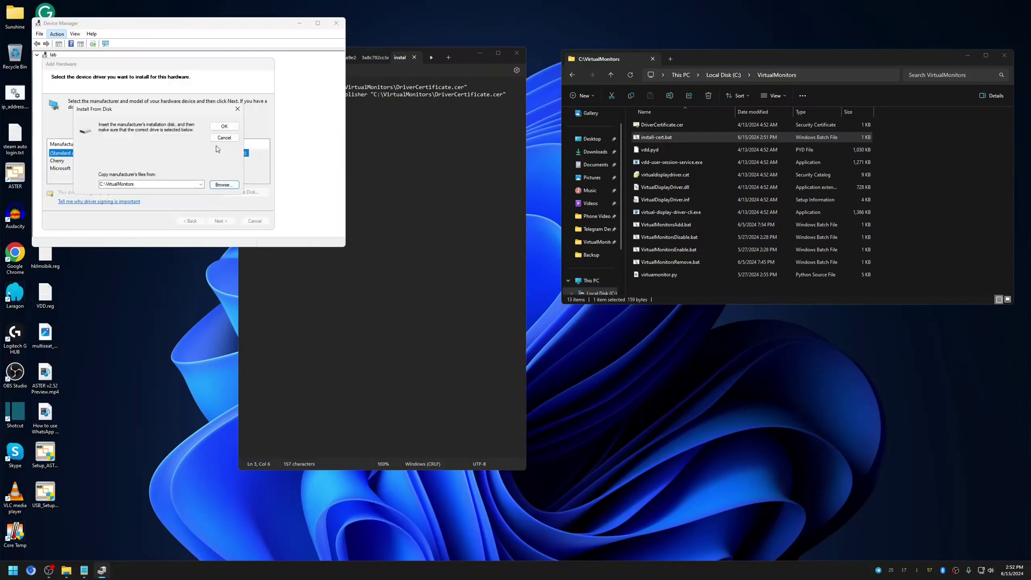
pyautogui.click(224, 126)
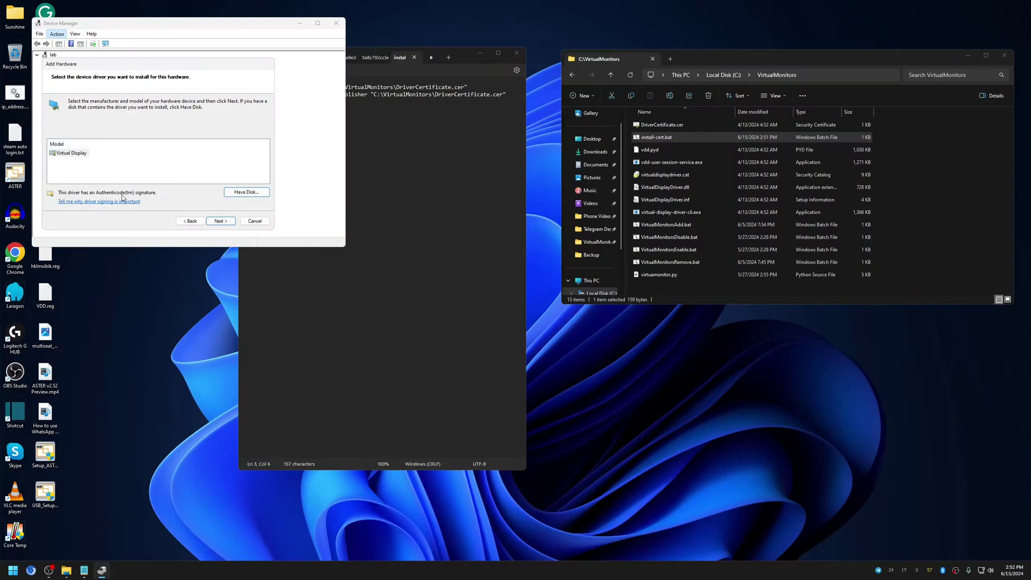
# - Advance the wizard with the Virtual Display model to the ready-to-install page, and cancel the wizard
pyautogui.click(649, 125)
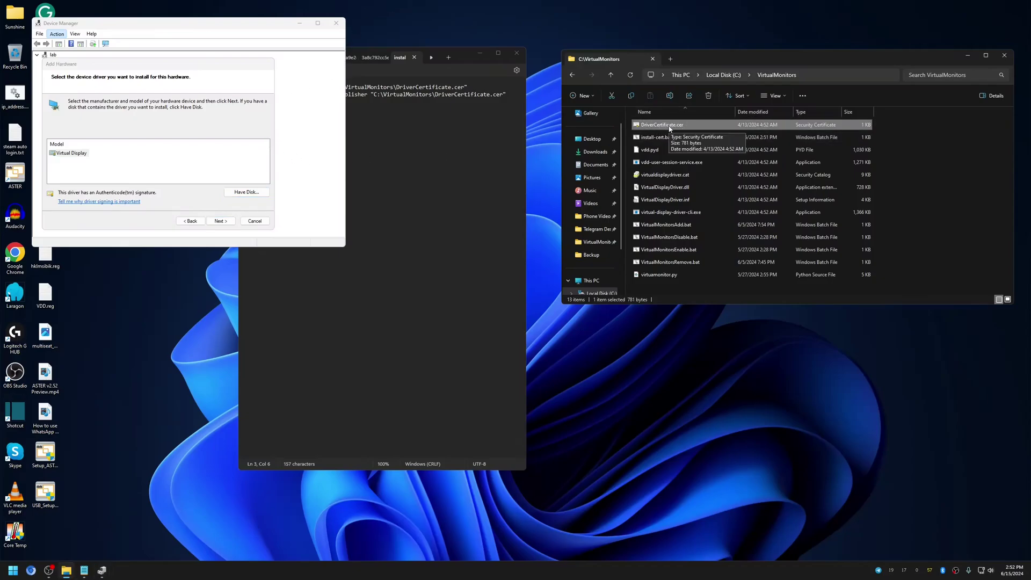
pyautogui.click(220, 220)
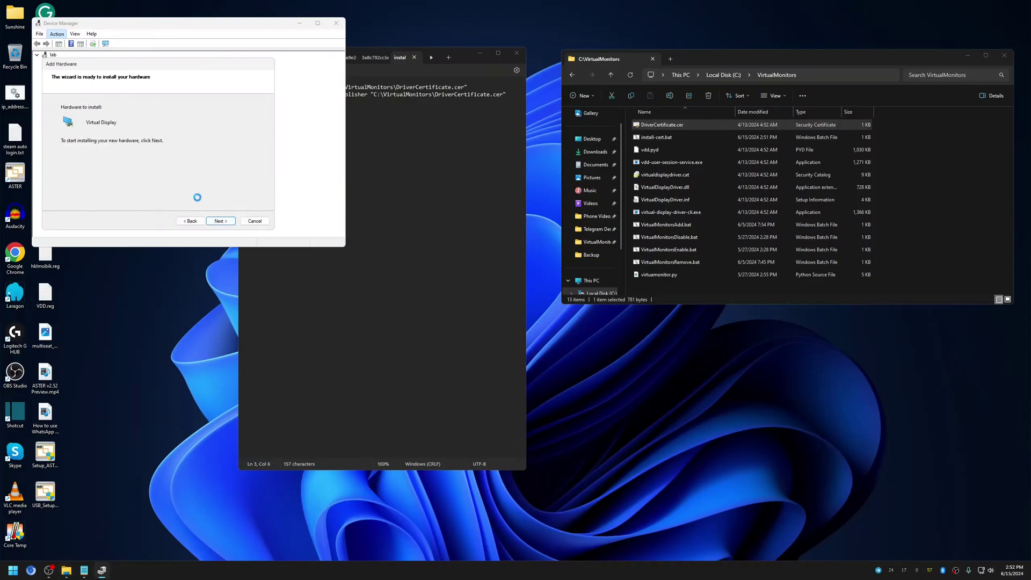
pyautogui.click(253, 222)
# - Open Terminal as administrator and place its window clear of the VirtualMonitors folder window
pyautogui.rightClick(915, 279)
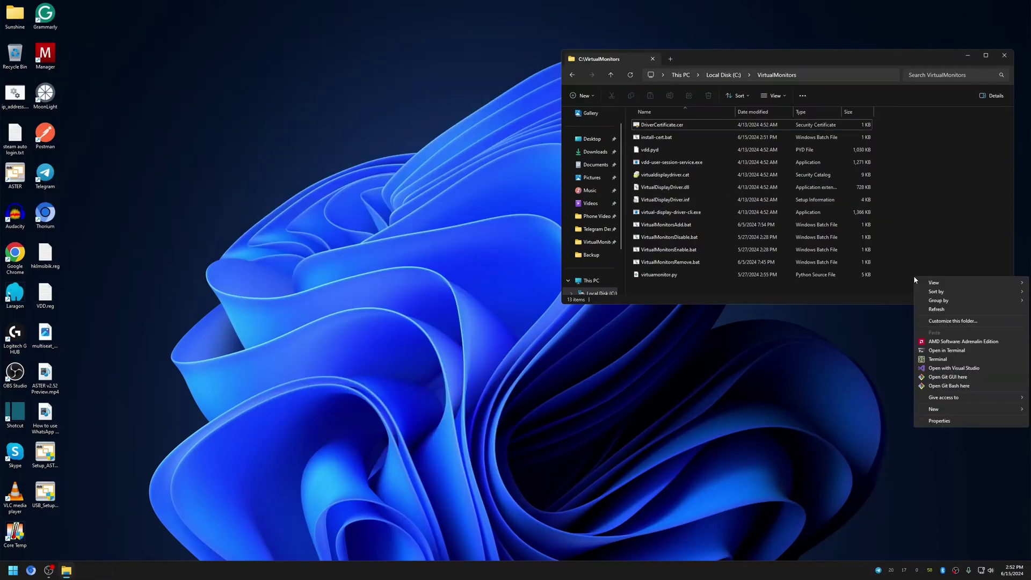
pyautogui.click(800, 289)
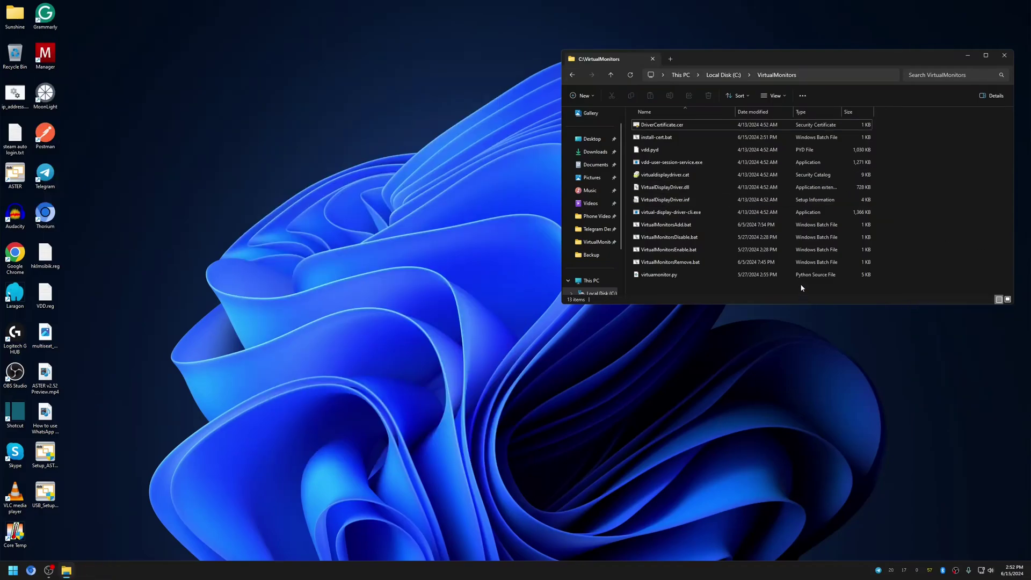
pyautogui.click(8, 576)
pyautogui.write('terminal')
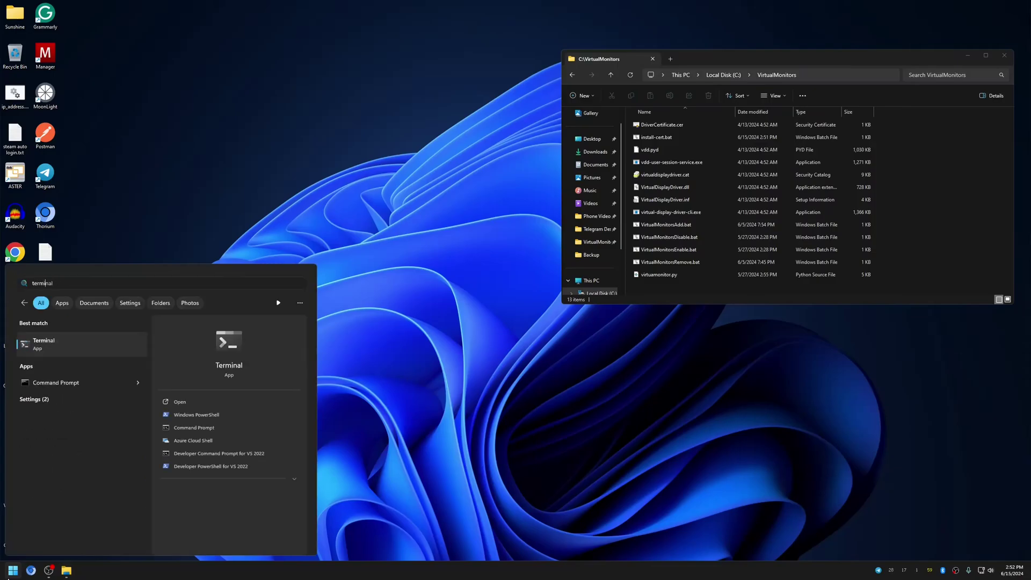
pyautogui.rightClick(65, 344)
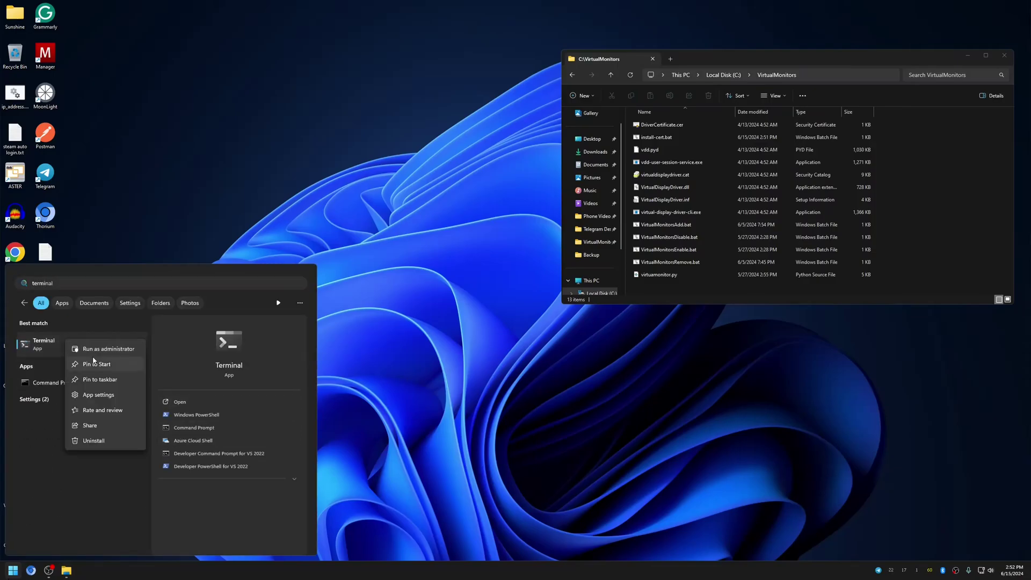
pyautogui.click(99, 349)
pyautogui.moveTo(308, 135); pyautogui.dragTo(265, 267)
# - Change the console's working directory to C:\VirtualMonitors
pyautogui.write('c')
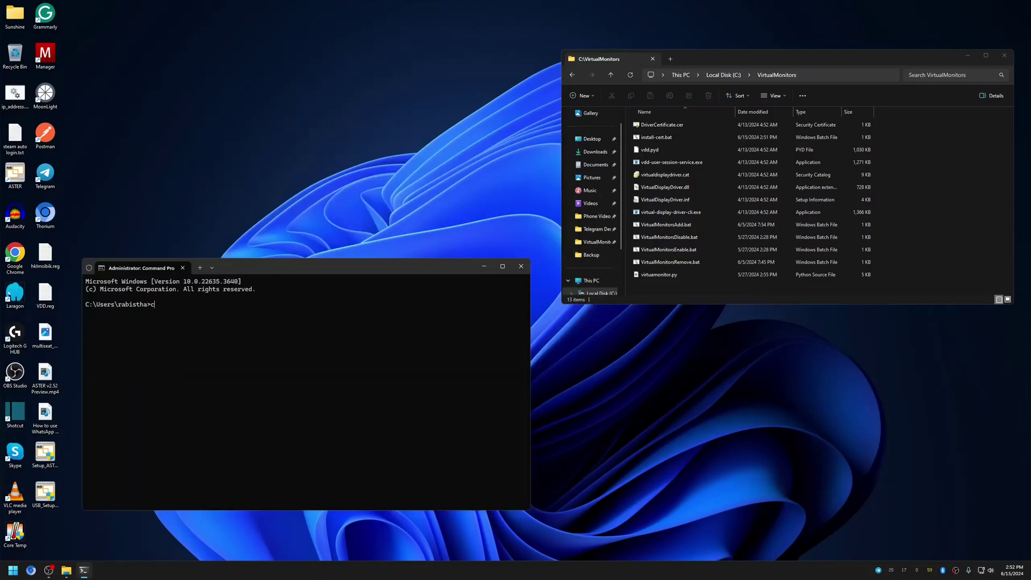
pyautogui.press('Return')
pyautogui.write('cd ../')
pyautogui.press('Return')
pyautogui.write('cd VirtualMonitors')
pyautogui.press('Return')
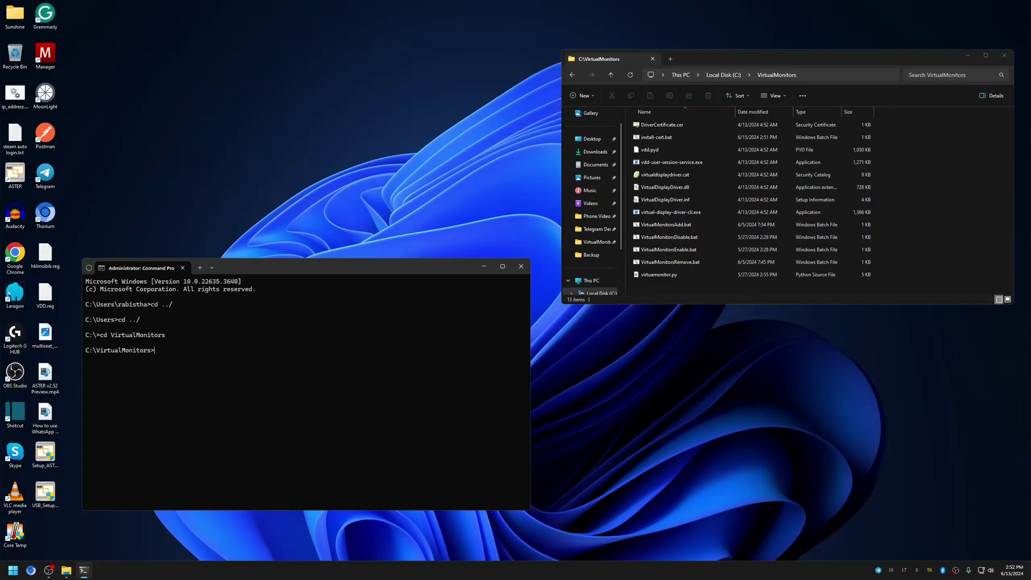
# - Add a virtual monitor by running virtual-display-driver-cli.exe add 2560x1440@144
pyautogui.write('iru')
pyautogui.press('BackSpace')
pyautogui.write('tuald')
pyautogui.press('Tab')
pyautogui.press('Tab')
pyautogui.hotkey('shift', 'Tab')
pyautogui.hotkey('shift', 'Tab')
pyautogui.write('dd 192')
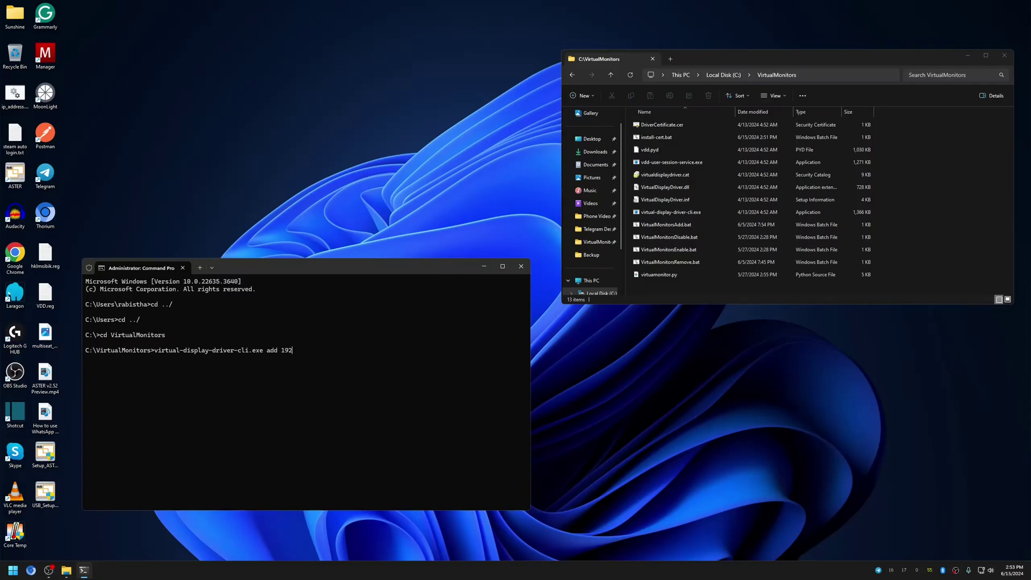
pyautogui.press('BackSpace')
pyautogui.press('BackSpace')
pyautogui.write('2560x1440')
pyautogui.write('@144')
pyautogui.press('Return')
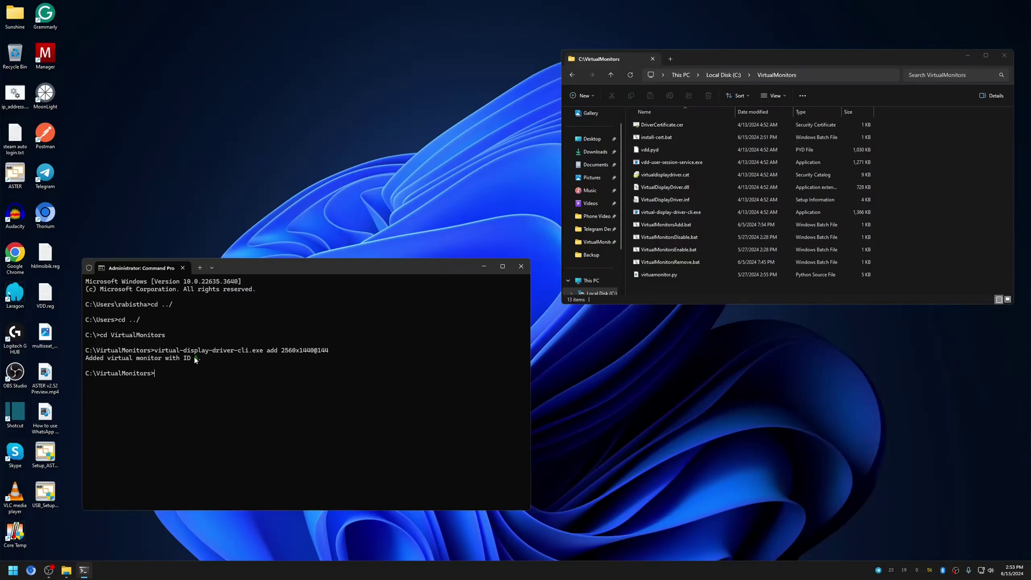
# - Highlight the added virtual monitor's ID in the console, and examine display 7 in the Windows Display settings
pyautogui.moveTo(346, 354); pyautogui.dragTo(404, 355)
pyautogui.click(198, 356)
pyautogui.doubleClick(197, 359)
pyautogui.rightClick(335, 176)
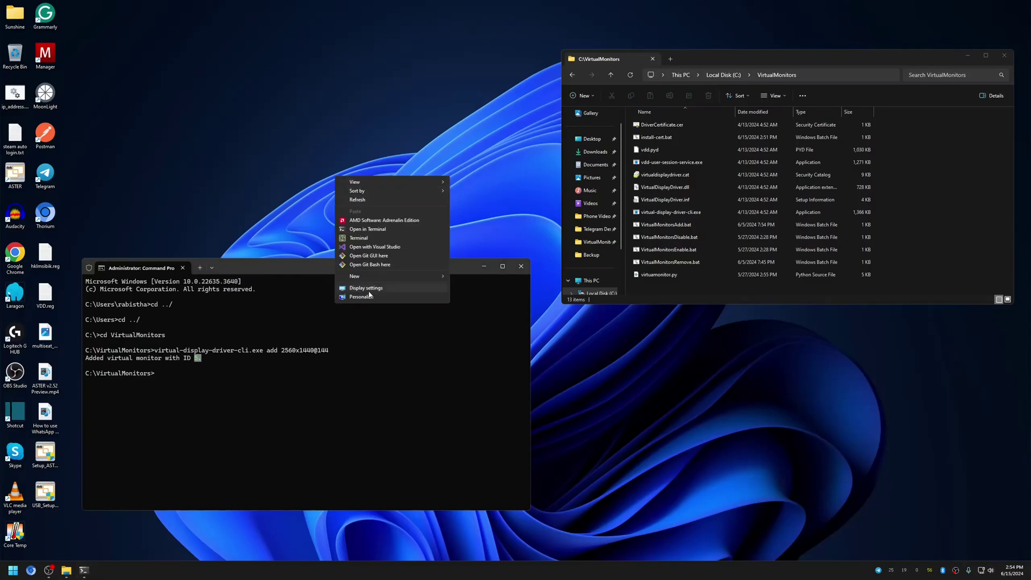
pyautogui.click(369, 292)
pyautogui.click(748, 134)
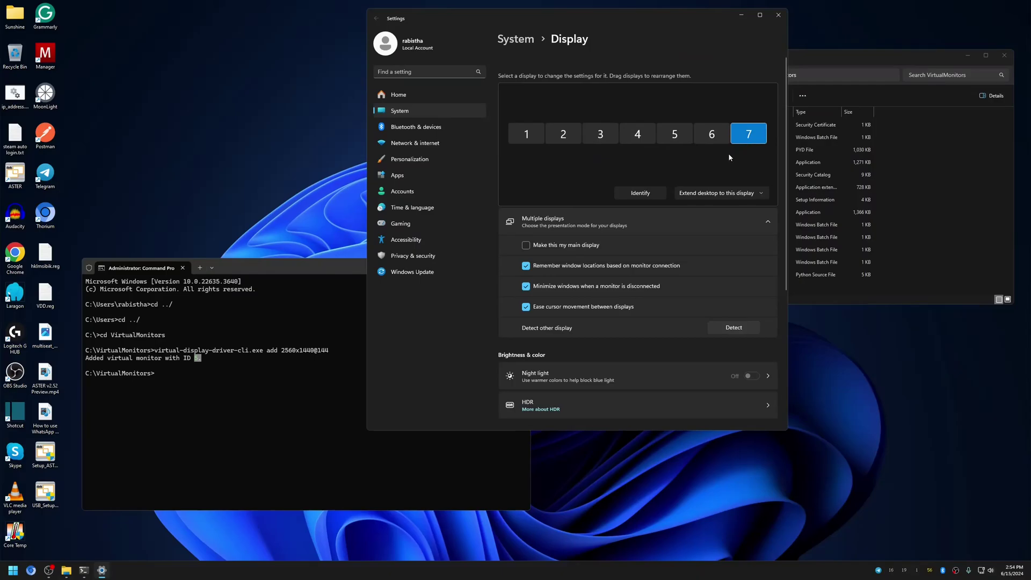
# - Remove the added virtual monitor by running virtual-display-driver-cli.exe remove 5, and check the display arrangement in Settings
pyautogui.hotkey('alt', 'Tab')
pyautogui.press('Up')
pyautogui.press('BackSpace')
pyautogui.press('BackSpace')
pyautogui.press('BackSpace')
pyautogui.press('BackSpace')
pyautogui.press('BackSpace')
pyautogui.press('BackSpace')
pyautogui.press('BackSpace')
pyautogui.press('BackSpace')
pyautogui.press('BackSpace')
pyautogui.press('BackSpace')
pyautogui.press('BackSpace')
pyautogui.press('BackSpace')
pyautogui.press('BackSpace')
pyautogui.press('BackSpace')
pyautogui.press('BackSpace')
pyautogui.press('BackSpace')
pyautogui.write('remove 5')
pyautogui.press('Return')
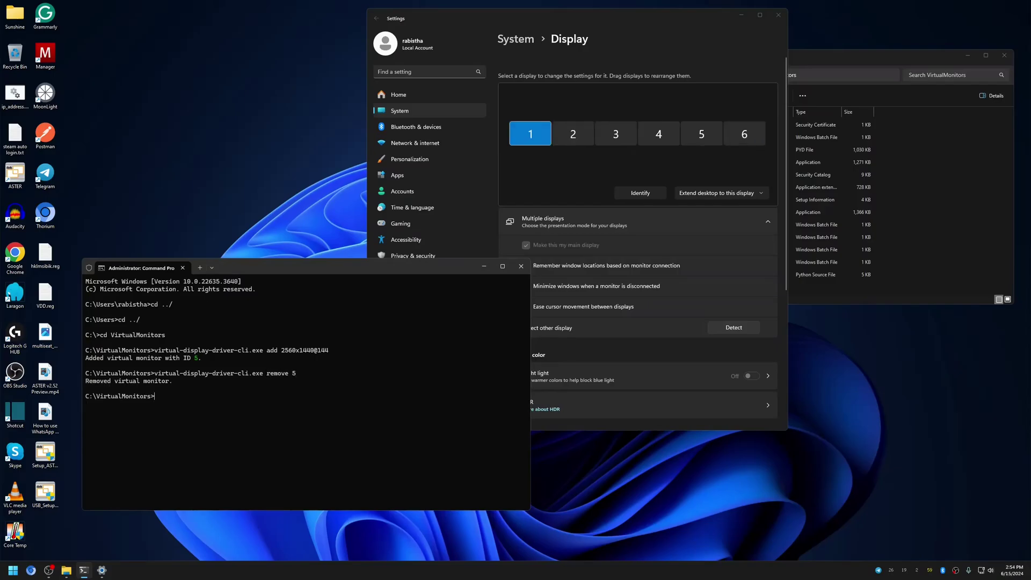
pyautogui.click(596, 141)
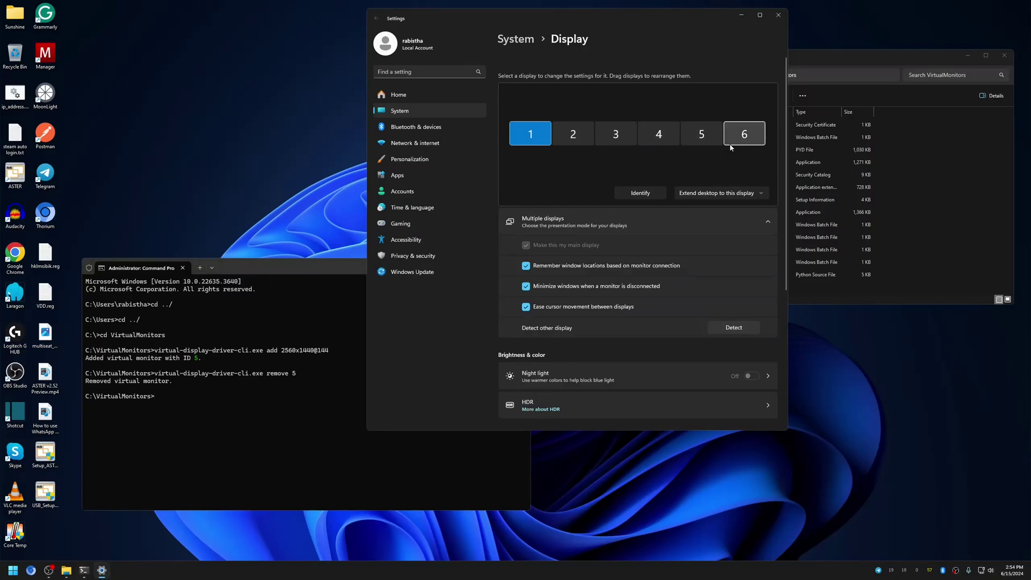
# - Try to install the user session service by running vdd-user-session-service.exe --install in the administrator console
pyautogui.click(247, 435)
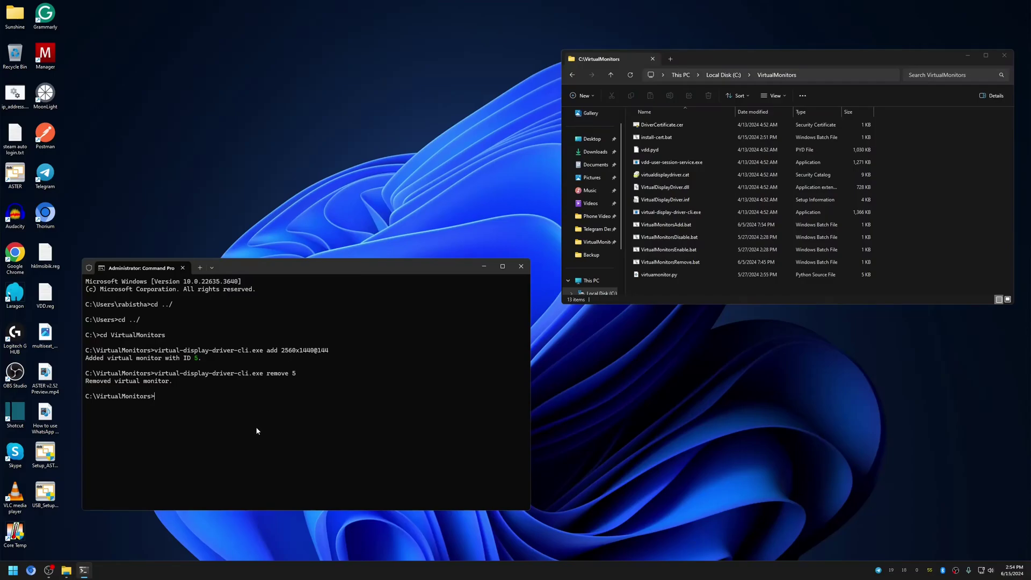
pyautogui.click(653, 164)
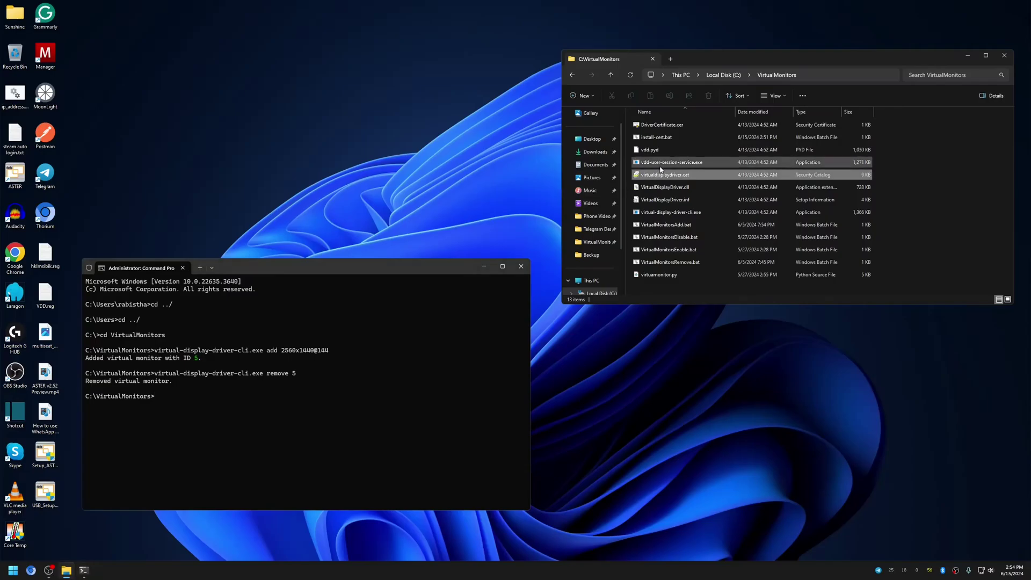
pyautogui.click(299, 425)
pyautogui.write('vdd-us')
pyautogui.press('Tab')
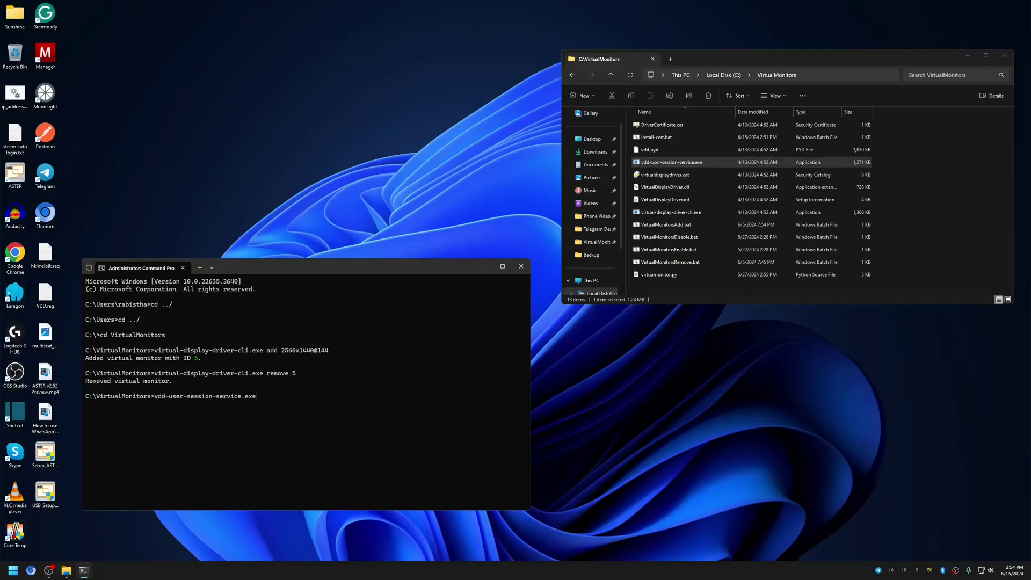
pyautogui.write('--install')
pyautogui.press('Return')
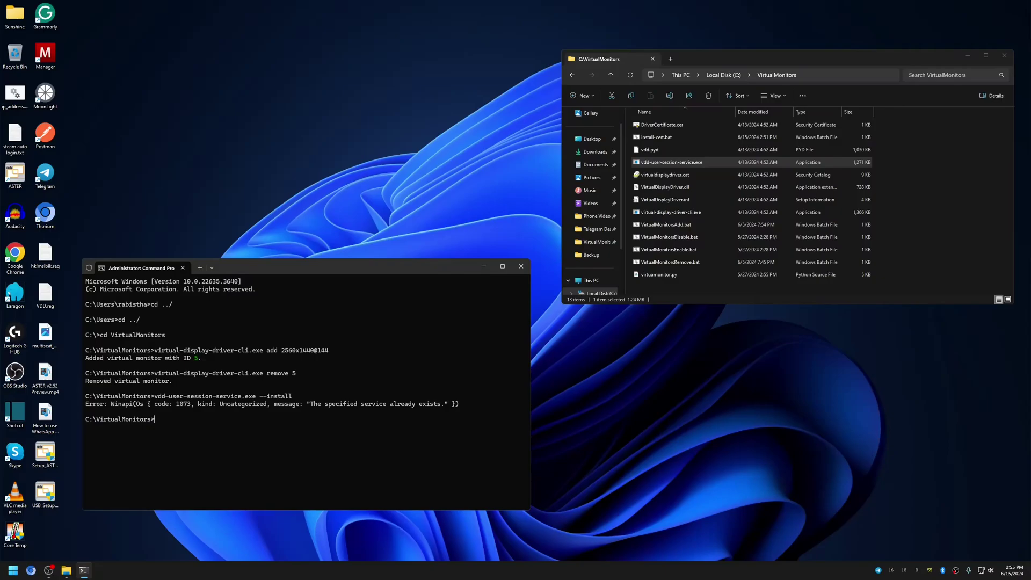
# - Make the virtual monitor configuration persistent by running virtual-display-driver-cli.exe persist, and close the console
pyautogui.press('Up')
pyautogui.press('BackSpace')
pyautogui.press('BackSpace')
pyautogui.press('BackSpace')
pyautogui.press('BackSpace')
pyautogui.press('BackSpace')
pyautogui.press('BackSpace')
pyautogui.press('BackSpace')
pyautogui.press('BackSpace')
pyautogui.press('Up')
pyautogui.press('BackSpace')
pyautogui.press('BackSpace')
pyautogui.press('BackSpace')
pyautogui.press('BackSpace')
pyautogui.press('BackSpace')
pyautogui.press('BackSpace')
pyautogui.press('BackSpace')
pyautogui.press('BackSpace')
pyautogui.write('persists')
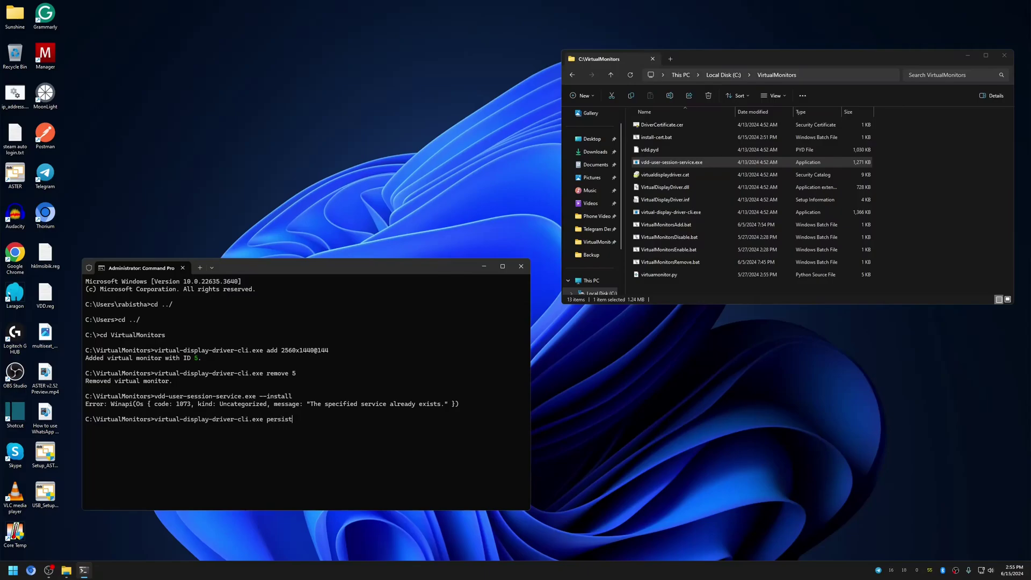
pyautogui.press('Return')
pyautogui.click(690, 163)
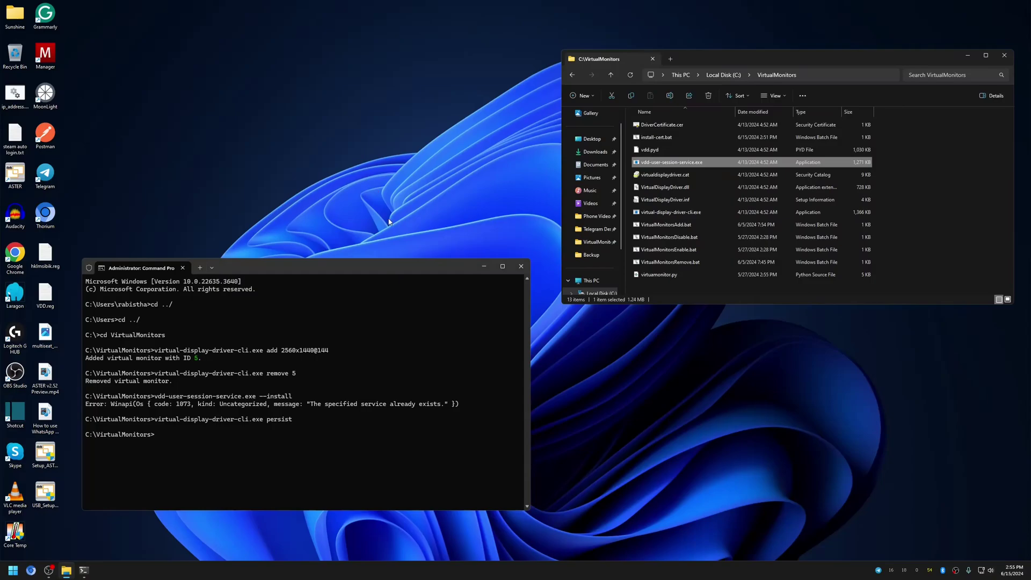
pyautogui.click(521, 267)
# - Open the ASTER Control application from the desktop
pyautogui.rightClick(332, 149)
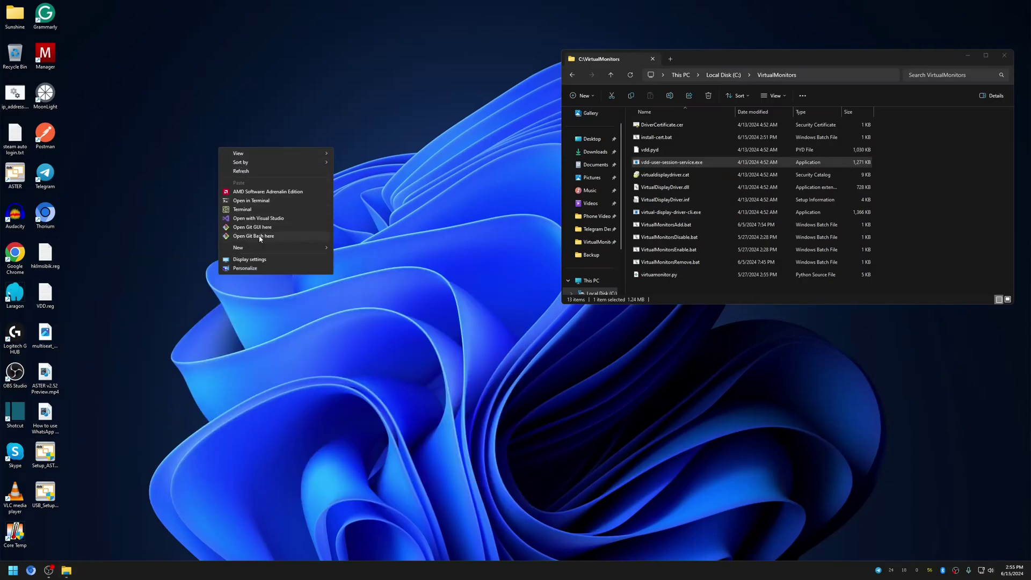
pyautogui.click(127, 240)
pyautogui.doubleClick(21, 182)
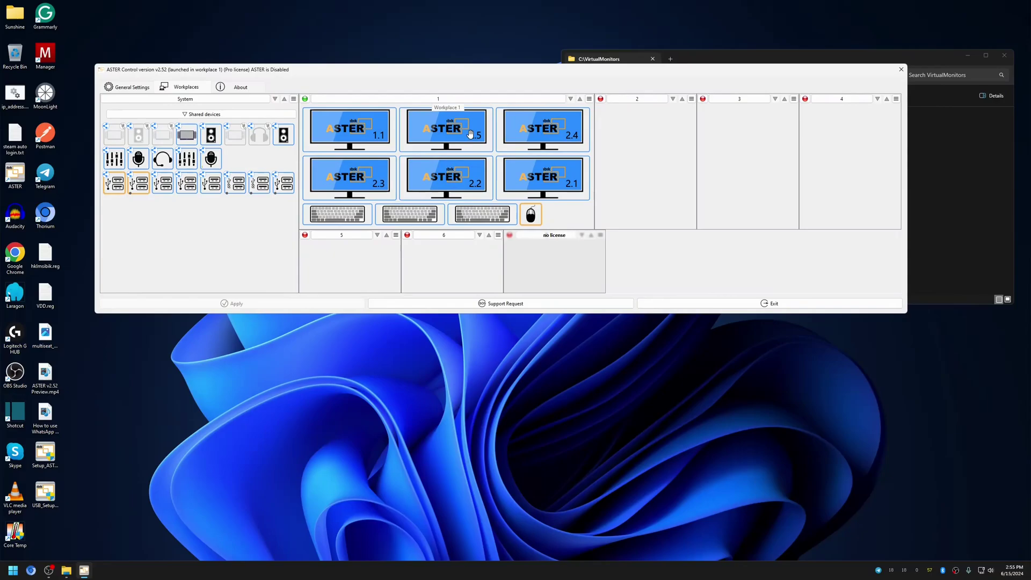
# - Assign monitor 2.1 to workplace 2, dismiss the device conflict notice, and move monitor 1.1 to workplace 1
pyautogui.moveTo(544, 180); pyautogui.dragTo(654, 139)
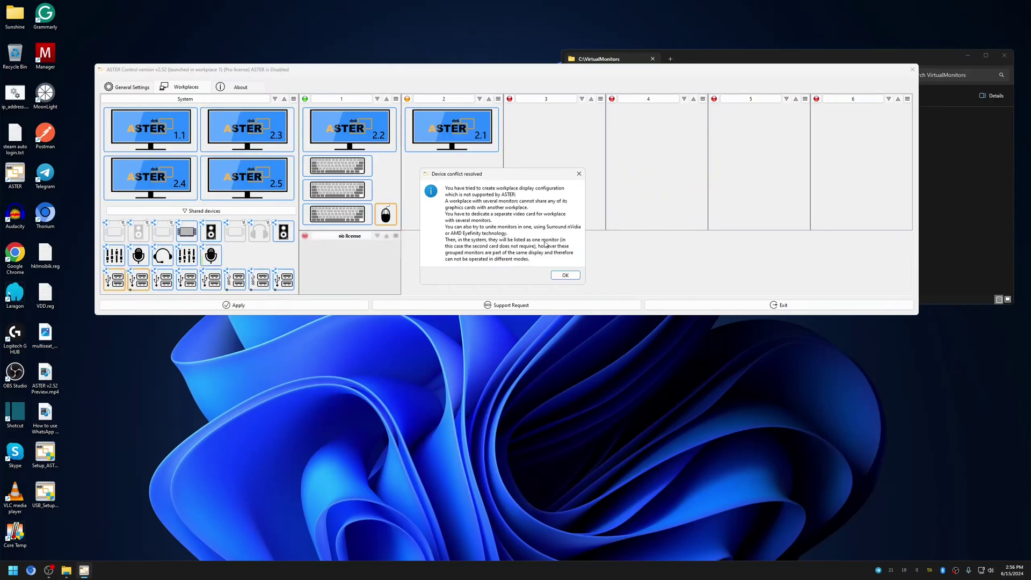
pyautogui.click(566, 275)
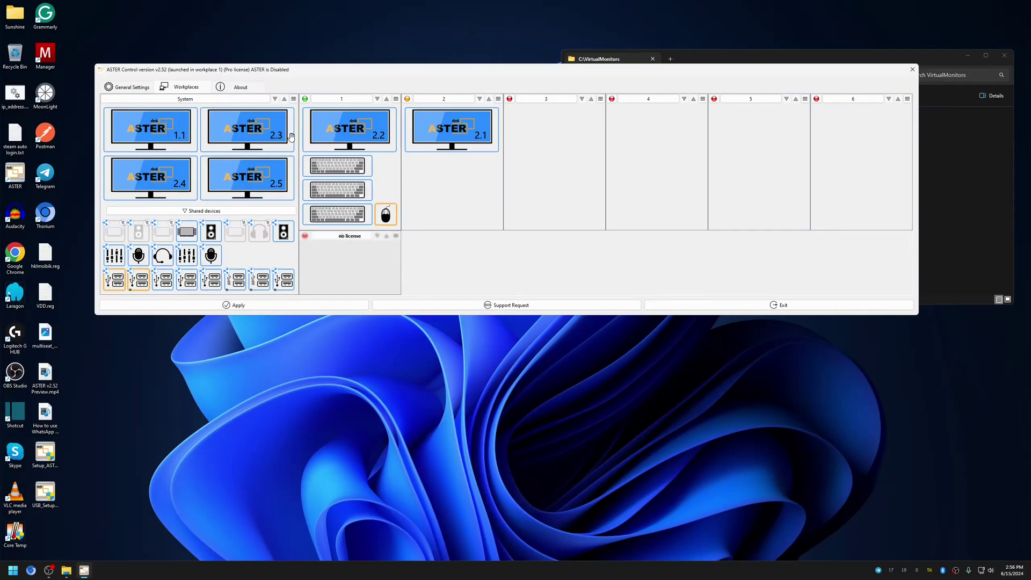
pyautogui.moveTo(152, 128)
pyautogui.mouseDown()
pyautogui.moveTo(365, 165)
pyautogui.moveTo(350, 130)
pyautogui.mouseUp()
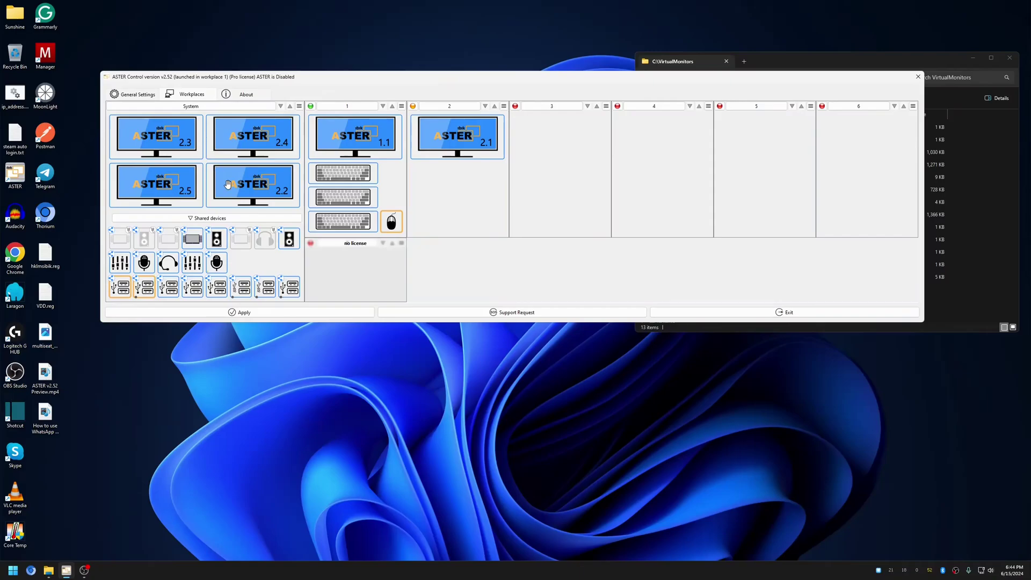
pyautogui.moveTo(355, 142); pyautogui.dragTo(398, 179)
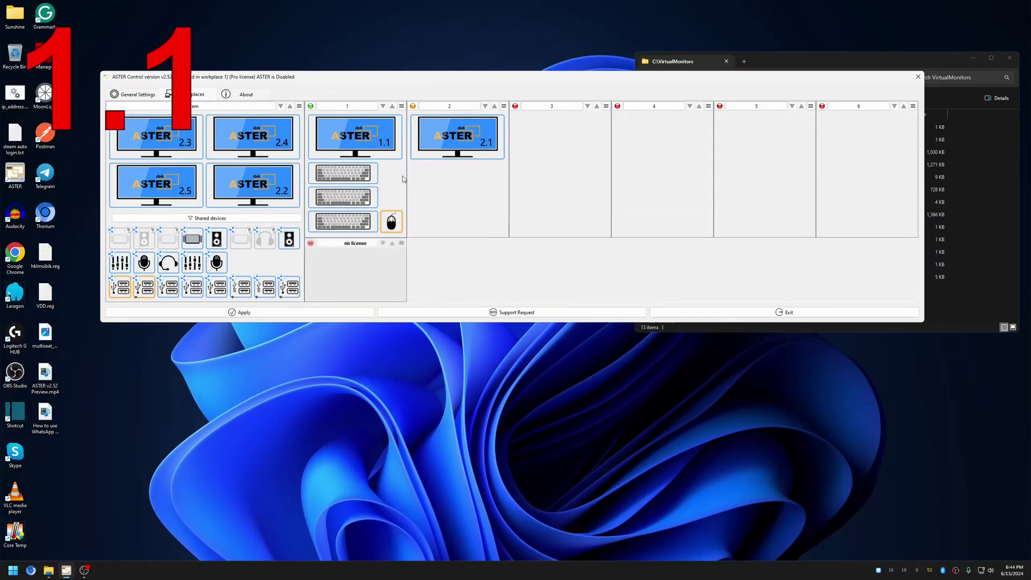
# - Assign monitors 2.2, 2.3, 2.4 and 2.5 to workplaces 3, 4, 5 and 6, and apply the configuration
pyautogui.moveTo(250, 182); pyautogui.dragTo(559, 124)
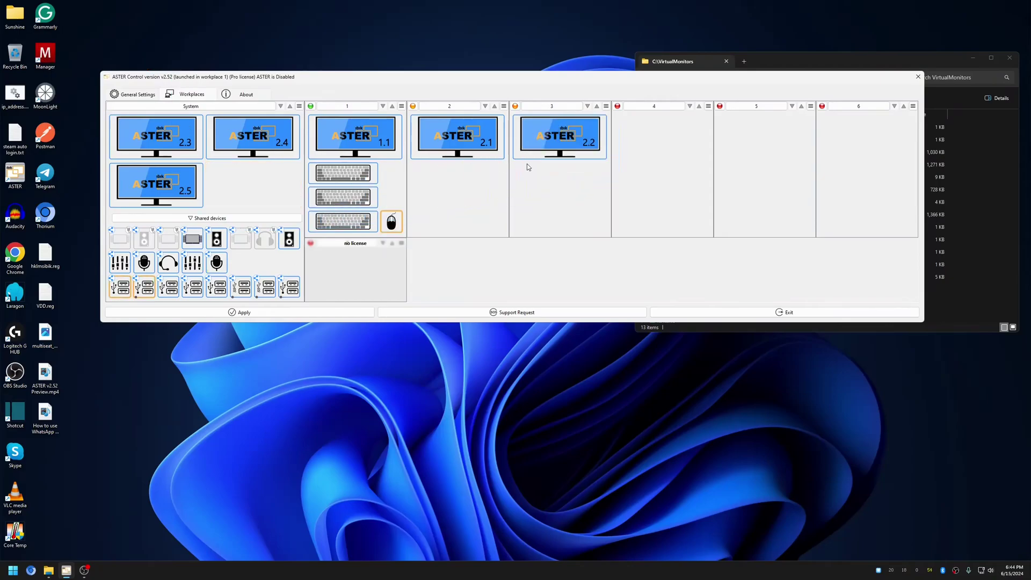
pyautogui.moveTo(158, 136); pyautogui.dragTo(671, 145)
pyautogui.moveTo(192, 133); pyautogui.dragTo(752, 143)
pyautogui.moveTo(185, 140); pyautogui.dragTo(836, 133)
pyautogui.click(317, 310)
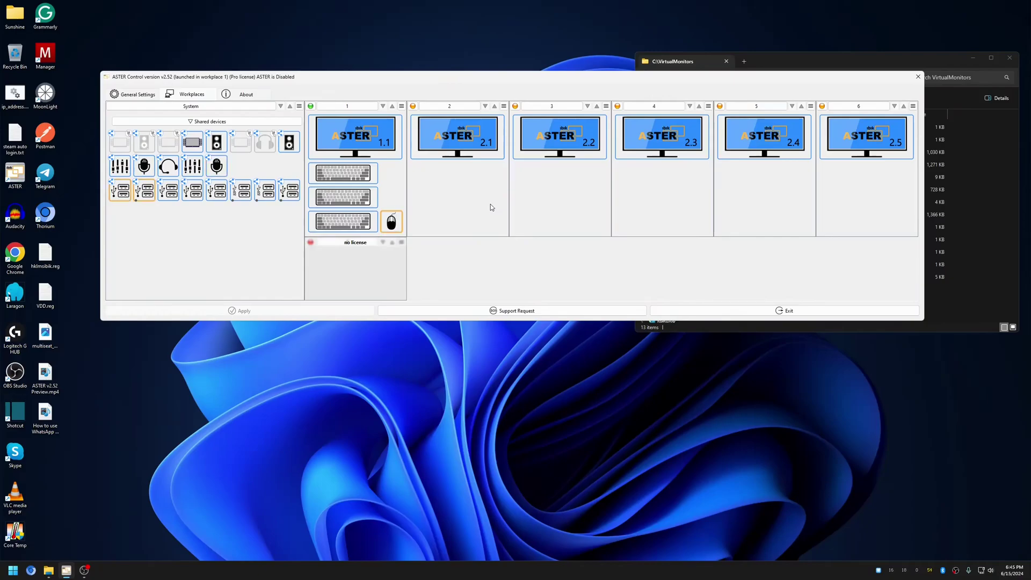
# - Review the automatic login accounts of workplaces 2 and 3, cancelling each account dialog without changes
pyautogui.moveTo(484, 206)
pyautogui.click(504, 106)
pyautogui.click(529, 126)
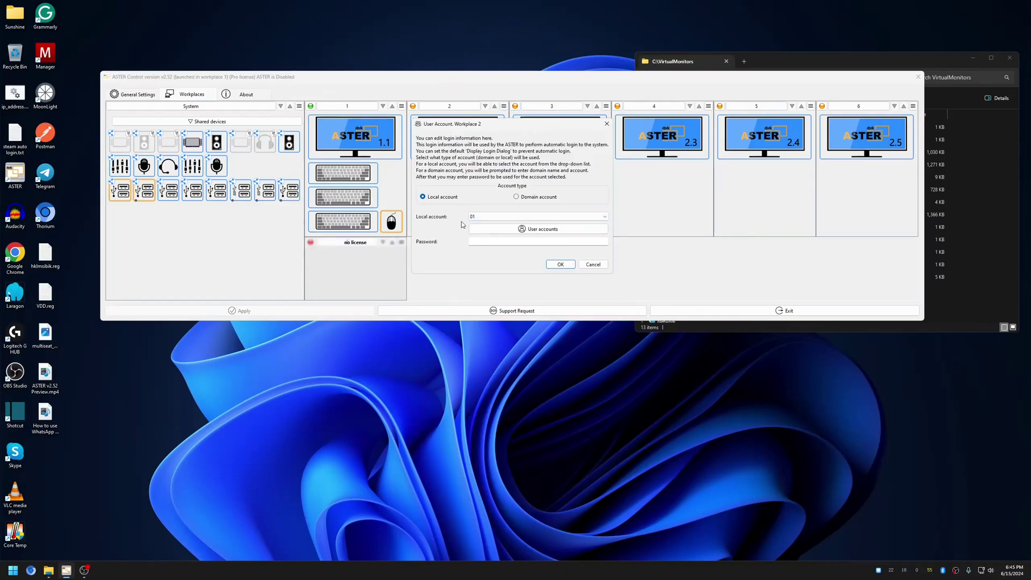
pyautogui.click(593, 267)
pyautogui.click(606, 105)
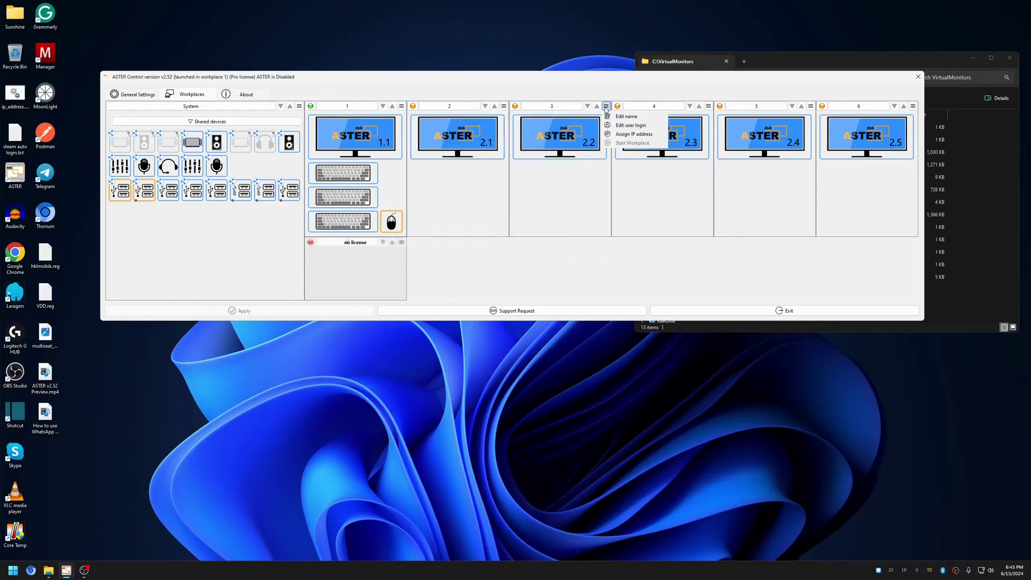
pyautogui.click(631, 126)
pyautogui.click(594, 265)
# - Check the automatic login accounts assigned to workplaces 4, 5 and 6, cancelling each account dialog without changes
pyautogui.click(708, 106)
pyautogui.click(613, 266)
pyautogui.click(811, 106)
pyautogui.click(835, 125)
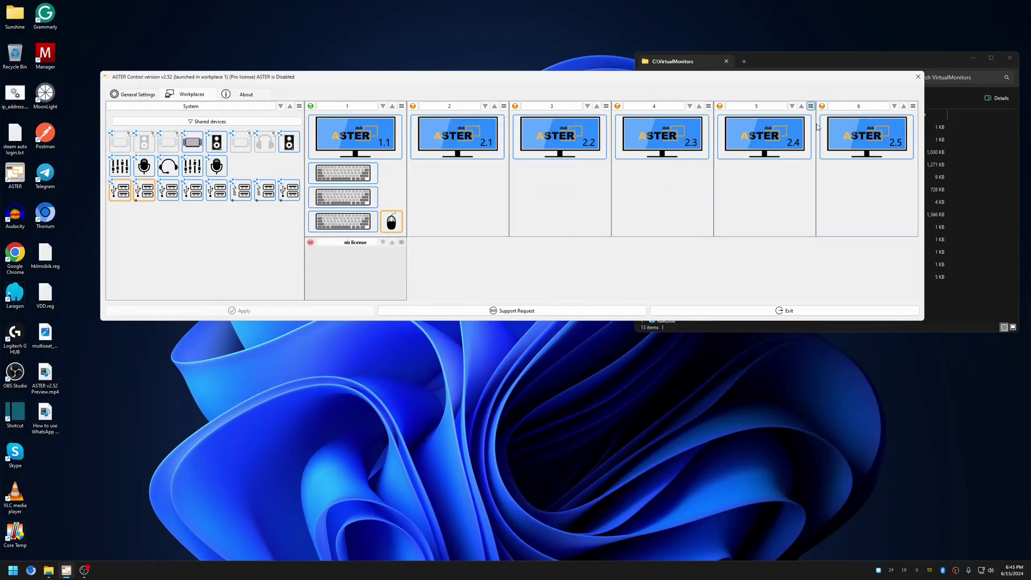
pyautogui.click(597, 266)
pyautogui.click(912, 106)
pyautogui.click(936, 125)
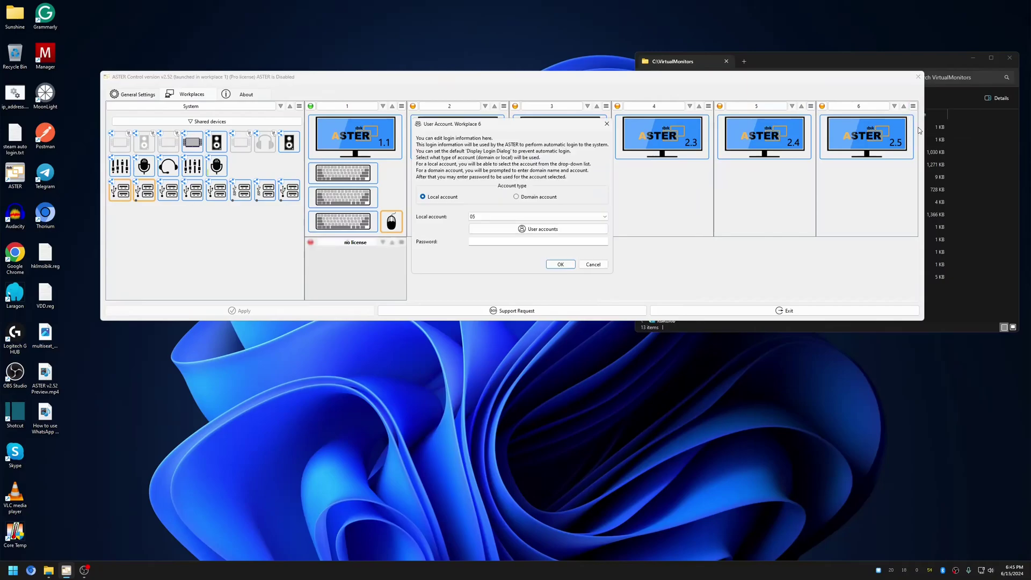
pyautogui.click(591, 265)
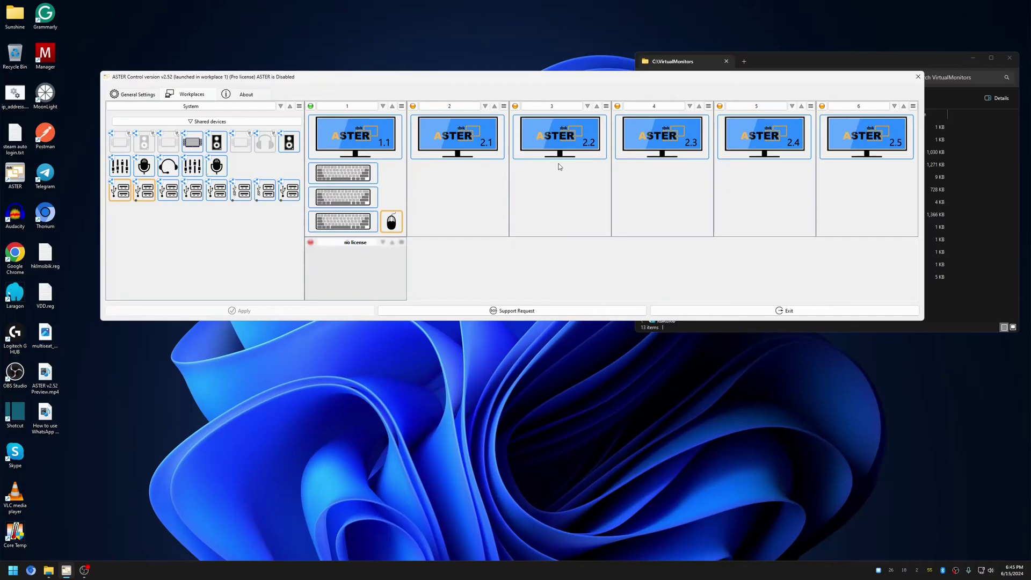
# - Look through the workplace start modes in the general settings, including manual start, system startup and login on workplace 1
pyautogui.click(144, 97)
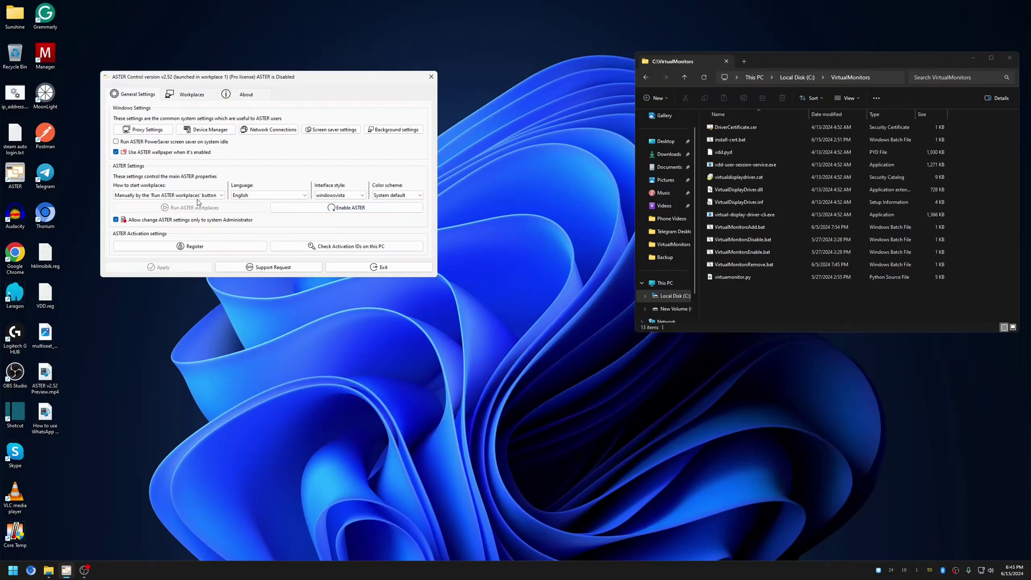
pyautogui.click(130, 195)
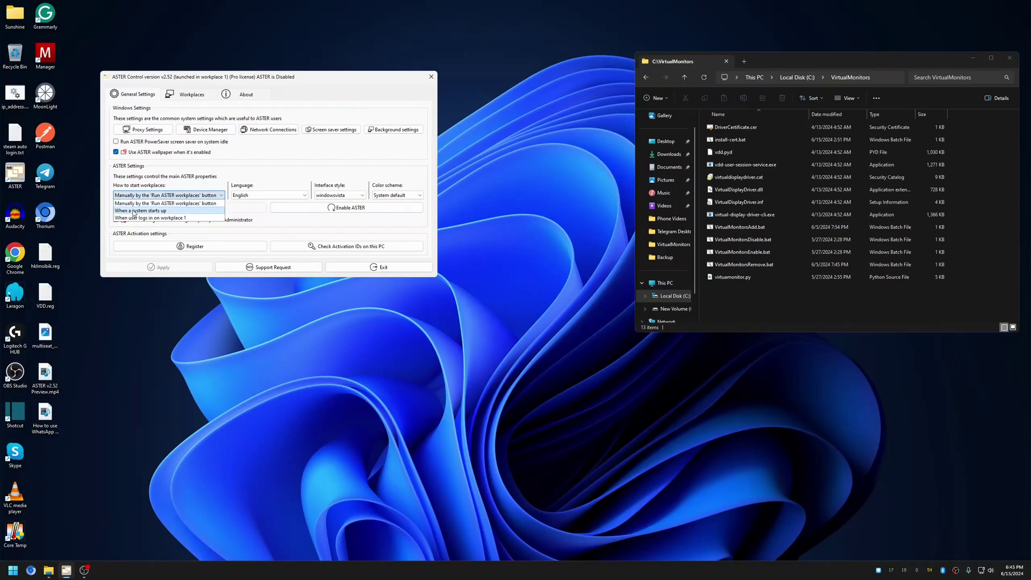
pyautogui.click(134, 211)
pyautogui.click(236, 195)
pyautogui.scroll(1, 204, 196)
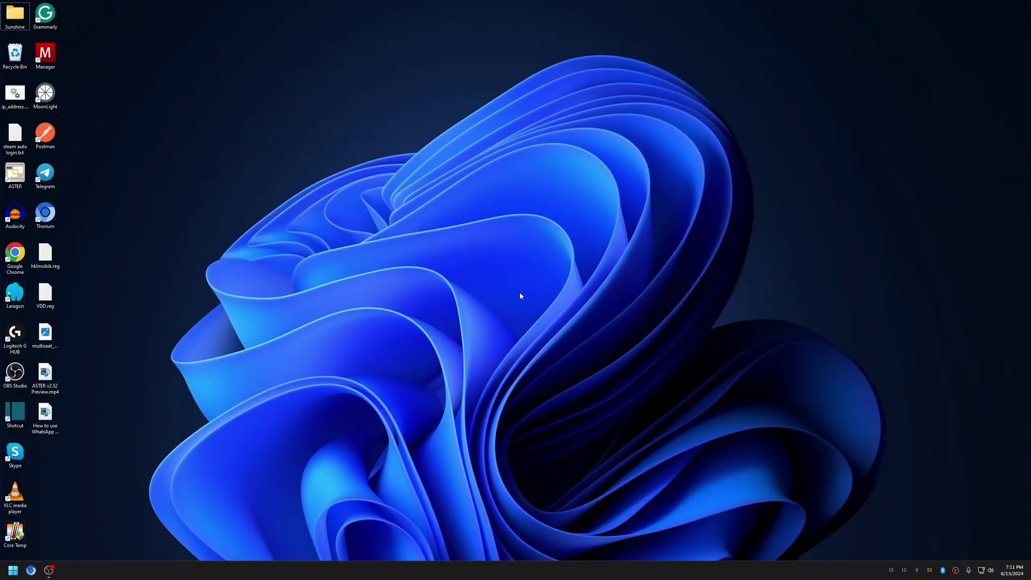
# - Reopen ASTER Control from the desktop and inspect the displays assigned to the workplaces
pyautogui.doubleClick(13, 178)
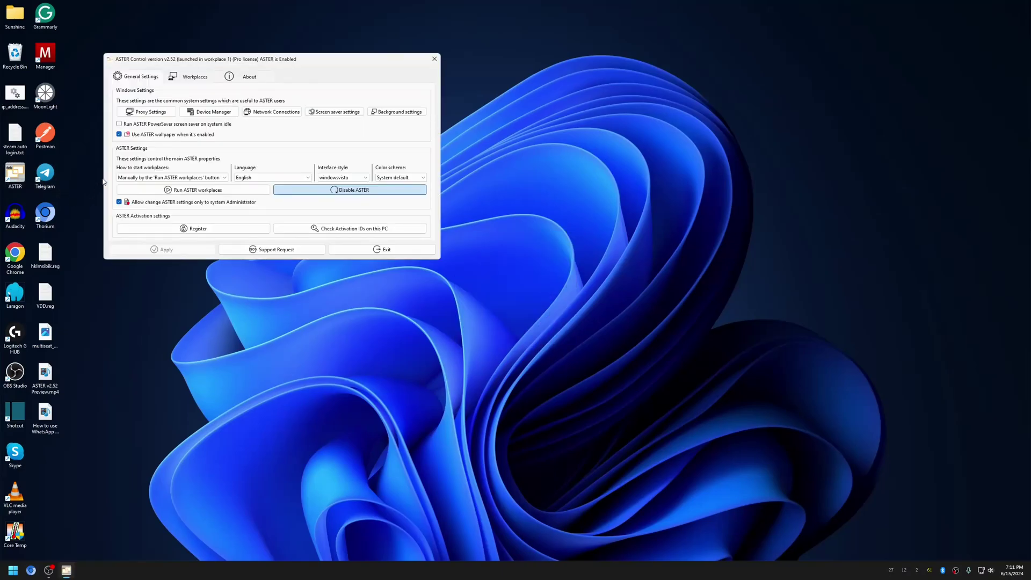
pyautogui.moveTo(216, 60); pyautogui.dragTo(269, 56)
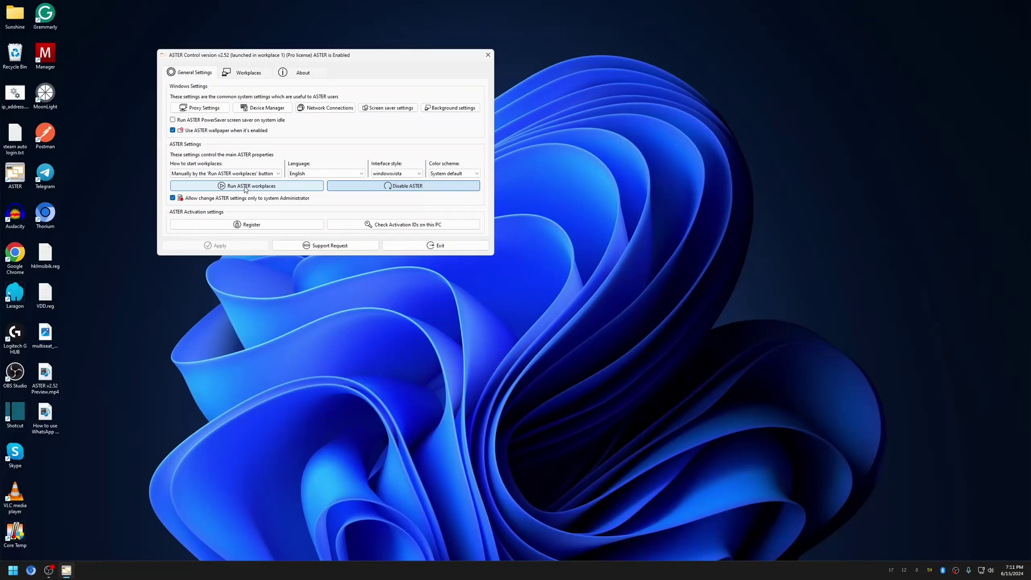
pyautogui.click(240, 75)
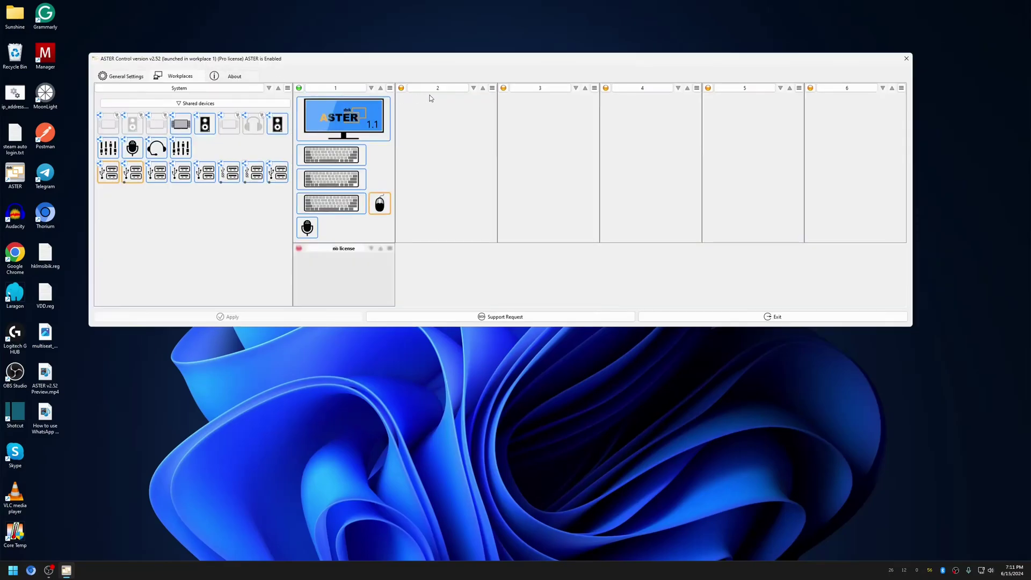
pyautogui.click(492, 90)
pyautogui.click(486, 140)
# - Turn on "Displays without Monitors" in the Workplaces Tab Settings and confirm the change
pyautogui.click(287, 88)
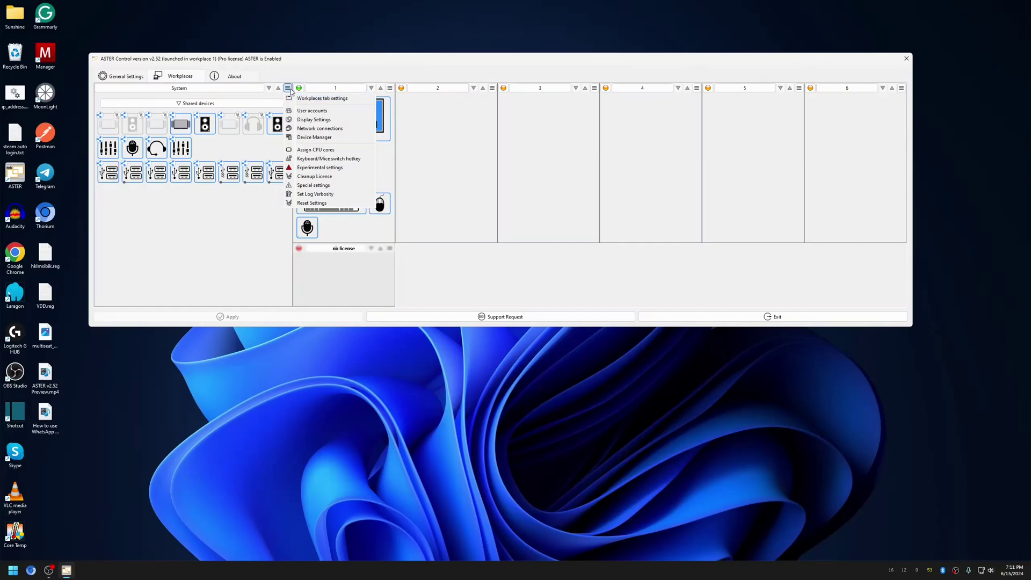
pyautogui.click(290, 89)
pyautogui.click(290, 89)
pyautogui.click(294, 99)
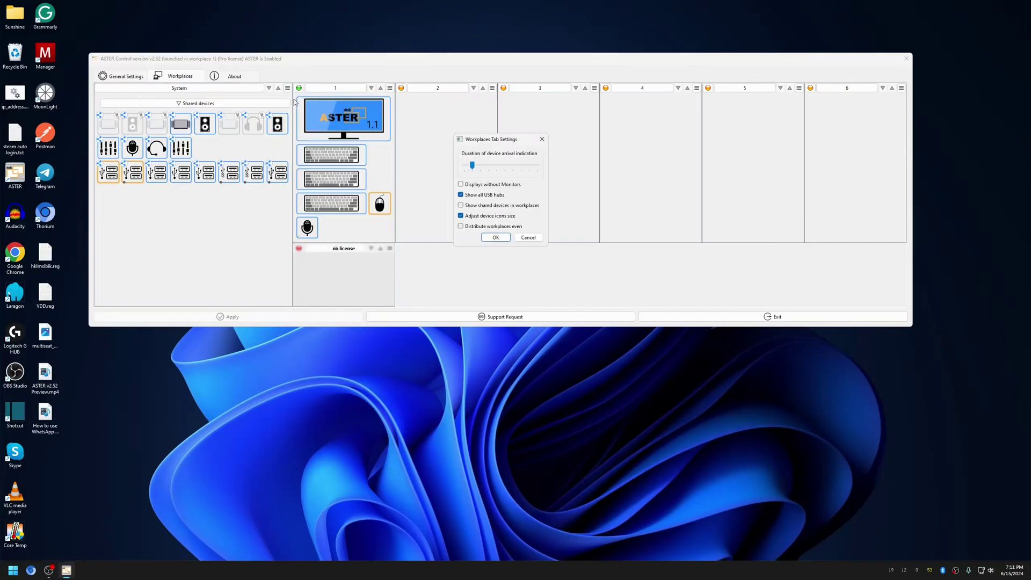
pyautogui.click(473, 186)
pyautogui.click(495, 238)
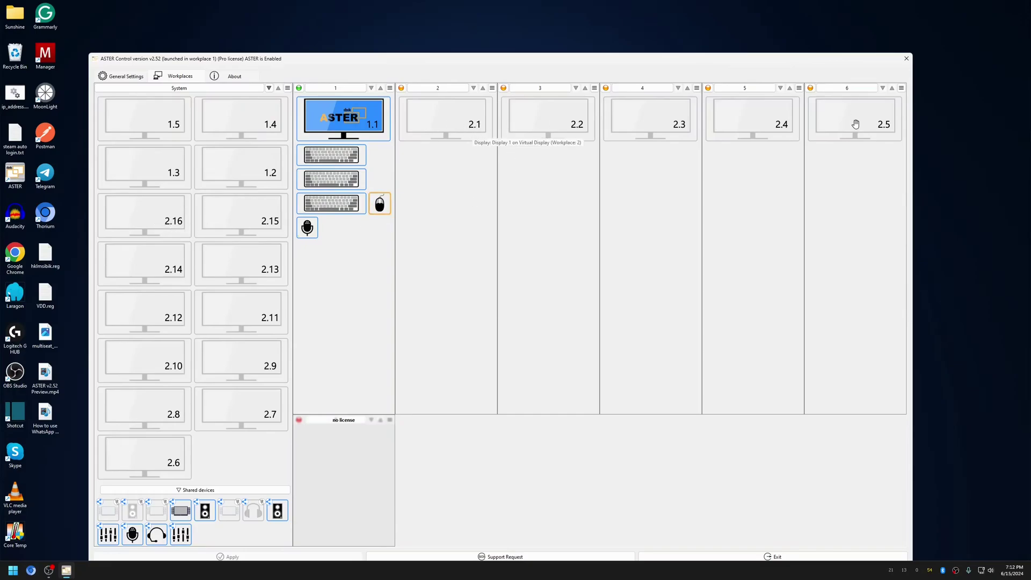
# - Start workplaces 2, 3 and 4 individually to bring up their virtual monitors
pyautogui.click(491, 88)
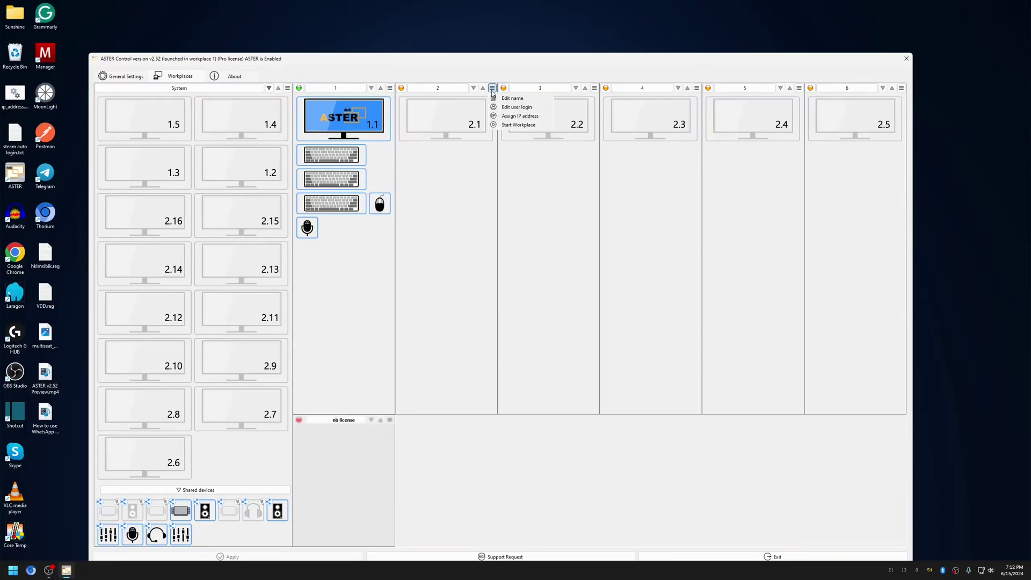
pyautogui.click(502, 125)
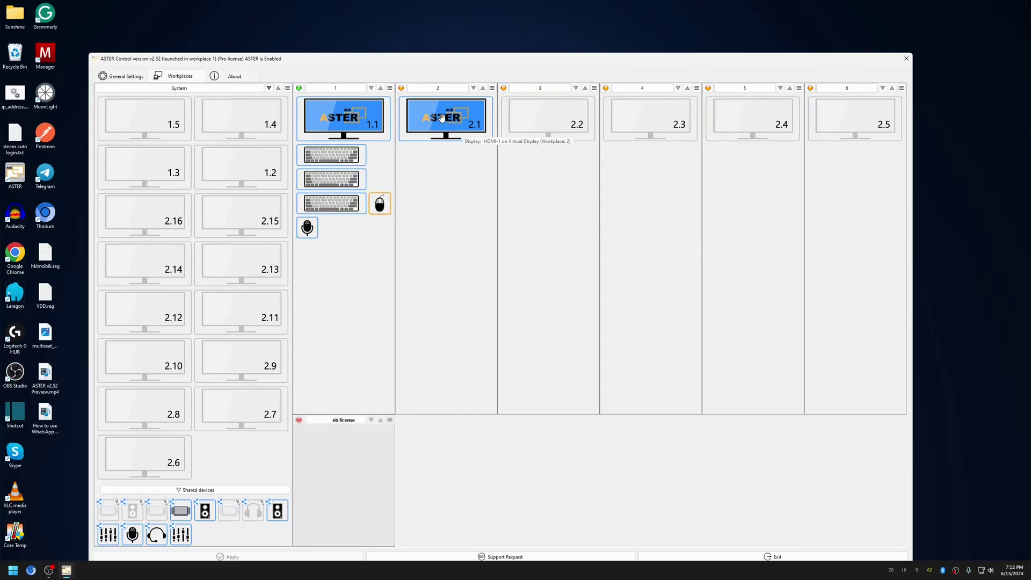
pyautogui.click(595, 88)
pyautogui.click(696, 88)
pyautogui.click(696, 88)
pyautogui.click(708, 127)
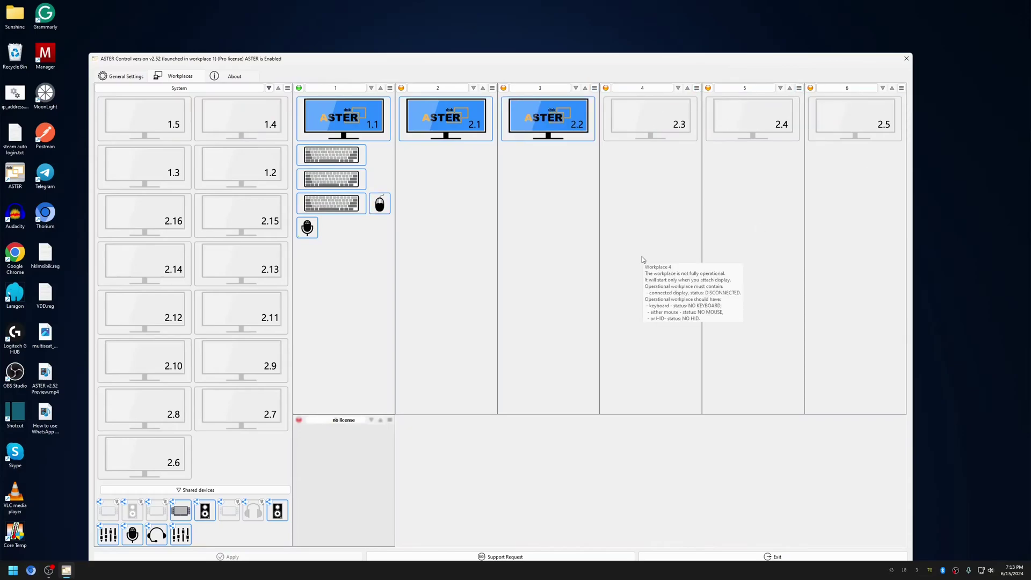
pyautogui.moveTo(509, 58); pyautogui.dragTo(510, 28)
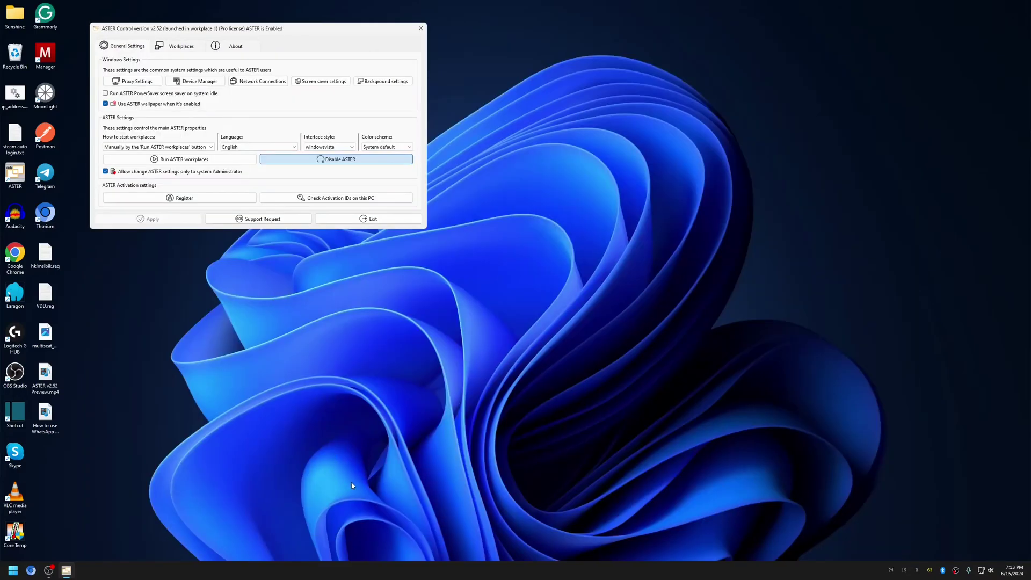
# - Open Task Manager and examine the memory and GPU usage while the workplaces run
pyautogui.rightClick(415, 570)
pyautogui.click(437, 539)
pyautogui.moveTo(474, 207); pyautogui.dragTo(486, 196)
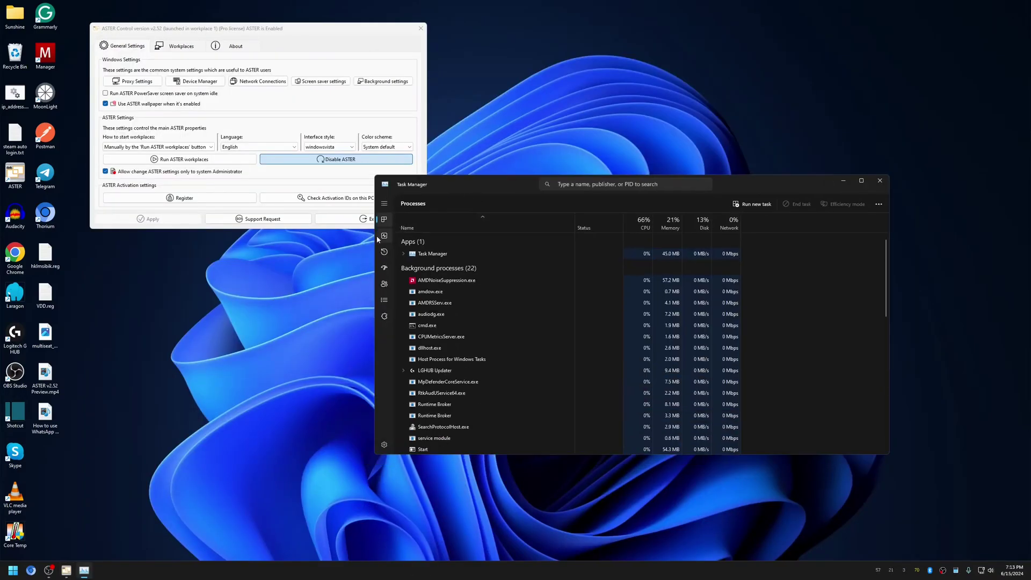
pyautogui.click(385, 235)
pyautogui.click(440, 249)
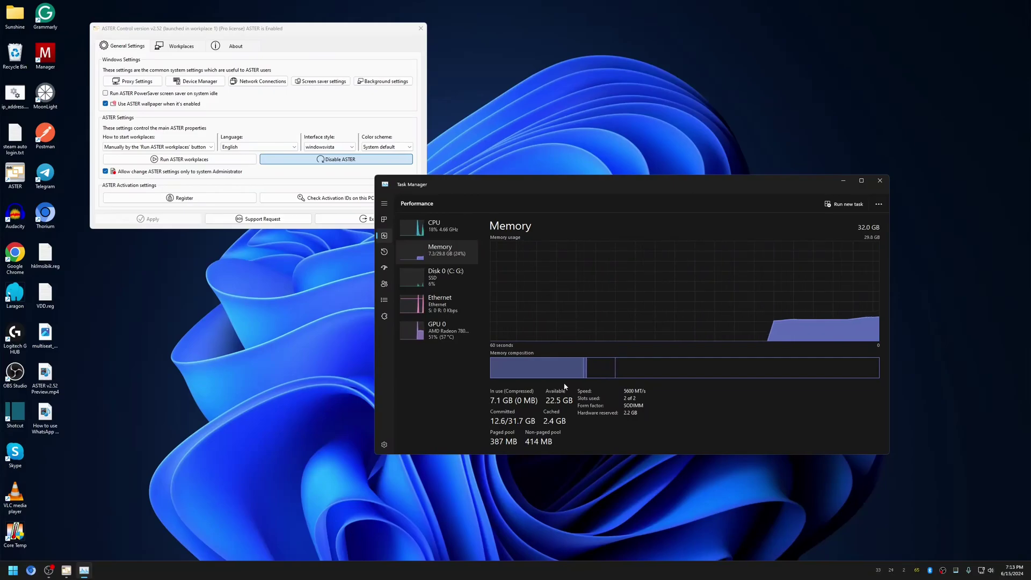
pyautogui.moveTo(534, 377)
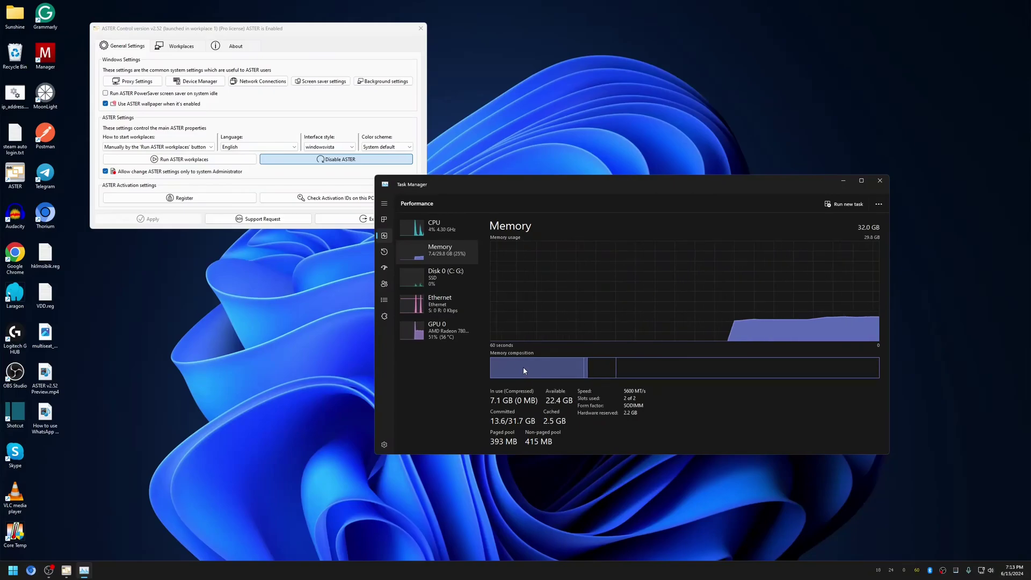
pyautogui.click(464, 334)
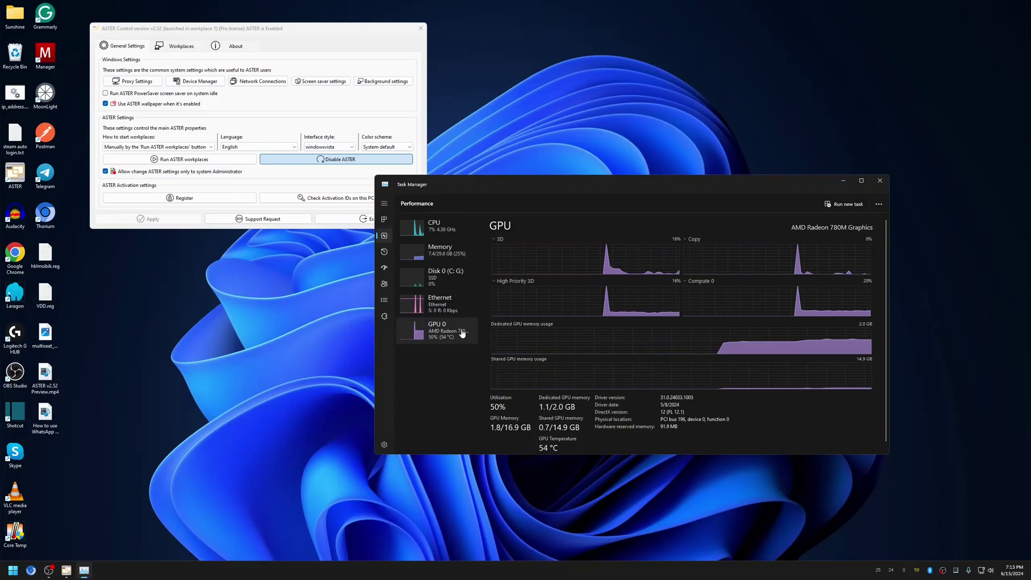
pyautogui.click(443, 257)
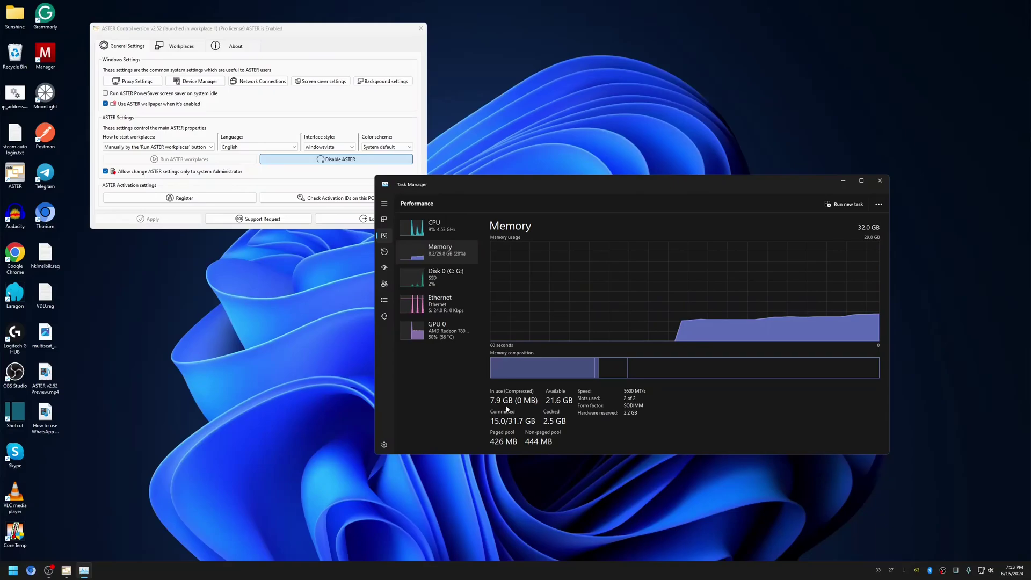
# - Check the workplace displays in ASTER Control and the process list in Task Manager, closing and reopening ASTER Control along the way
pyautogui.click(178, 47)
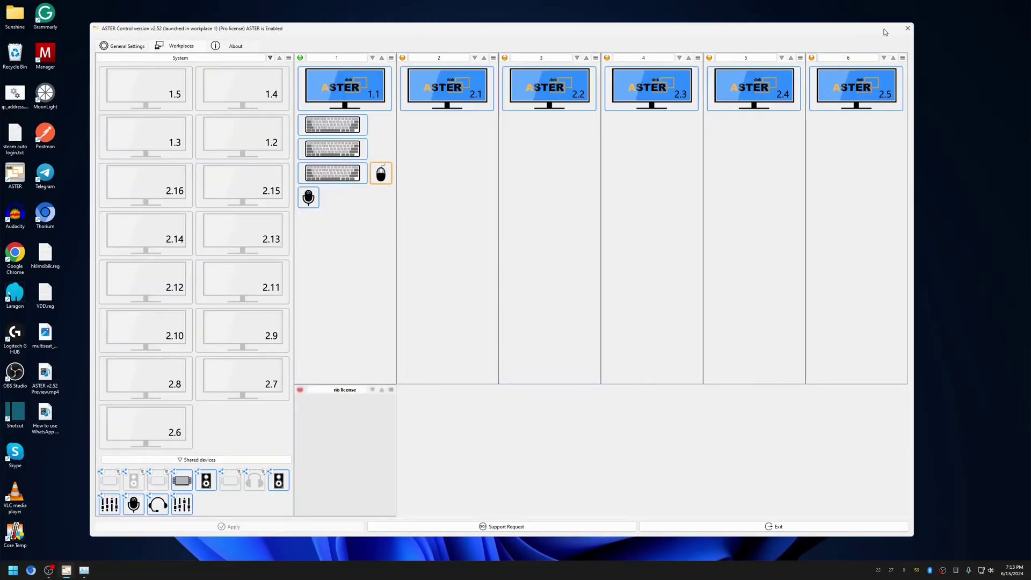
pyautogui.click(907, 29)
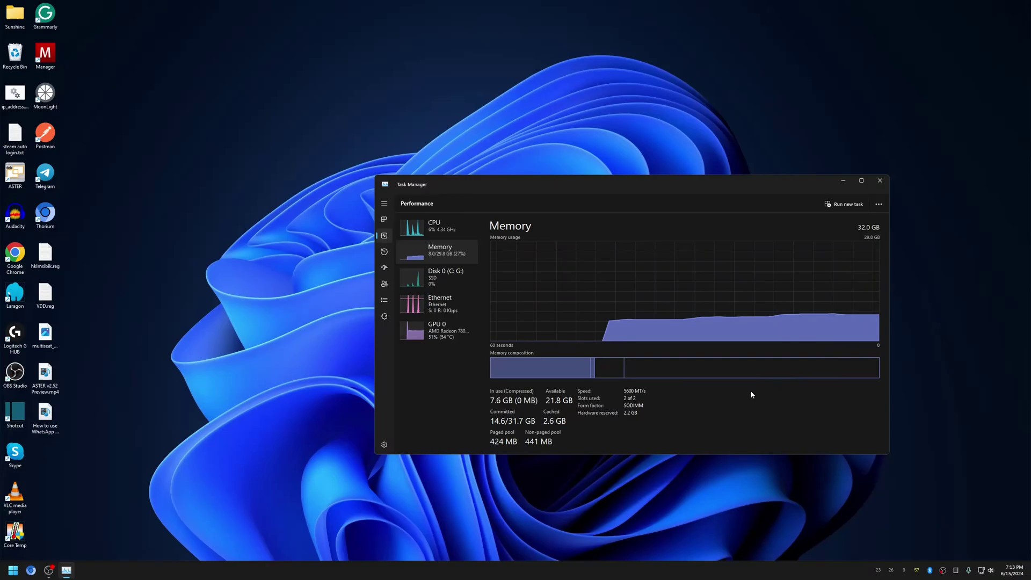
pyautogui.click(384, 219)
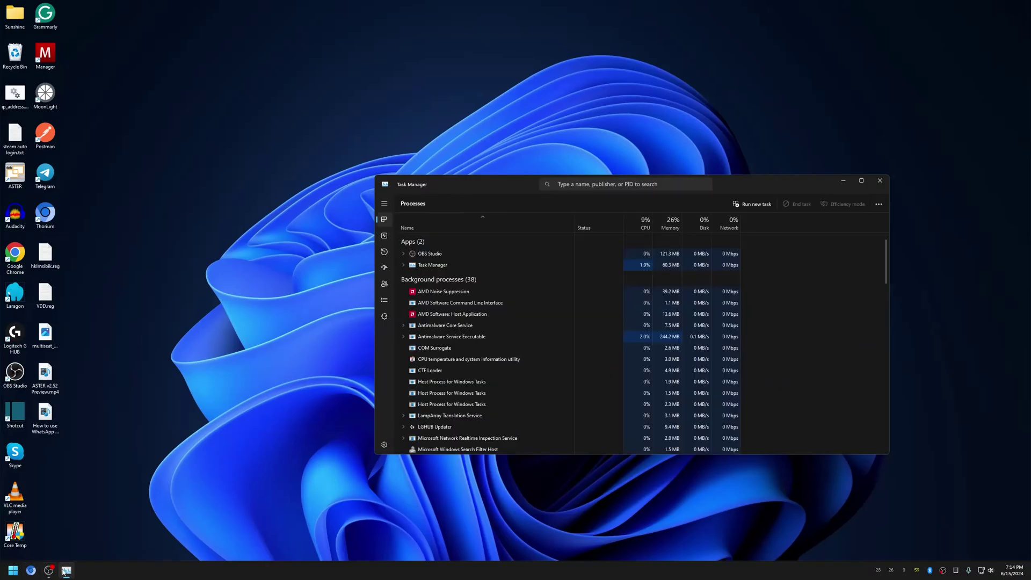
pyautogui.doubleClick(16, 175)
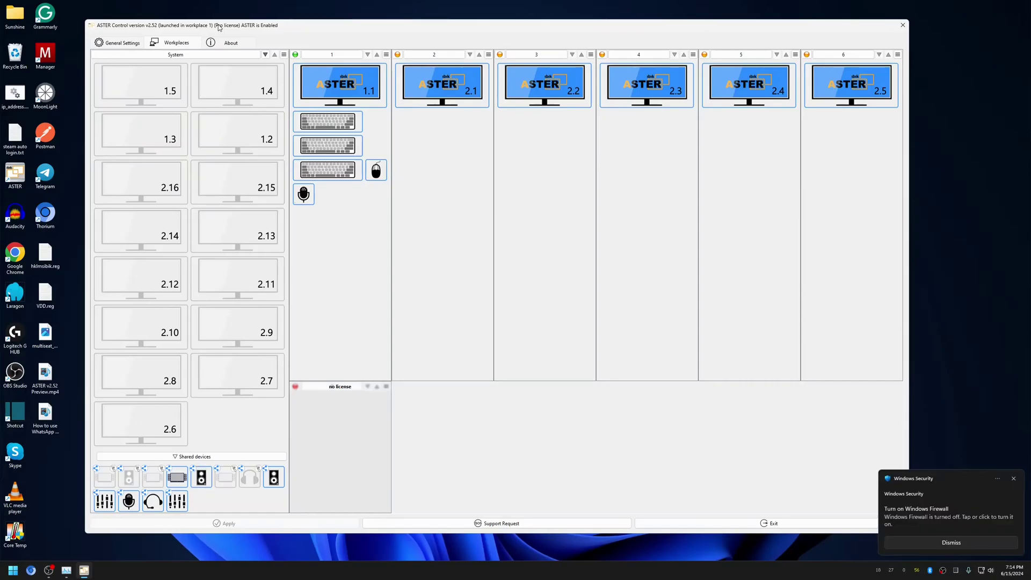
# - Open the current user's Startup folder with the Run command shell:startup, and widen its window to show the full path
pyautogui.click(13, 571)
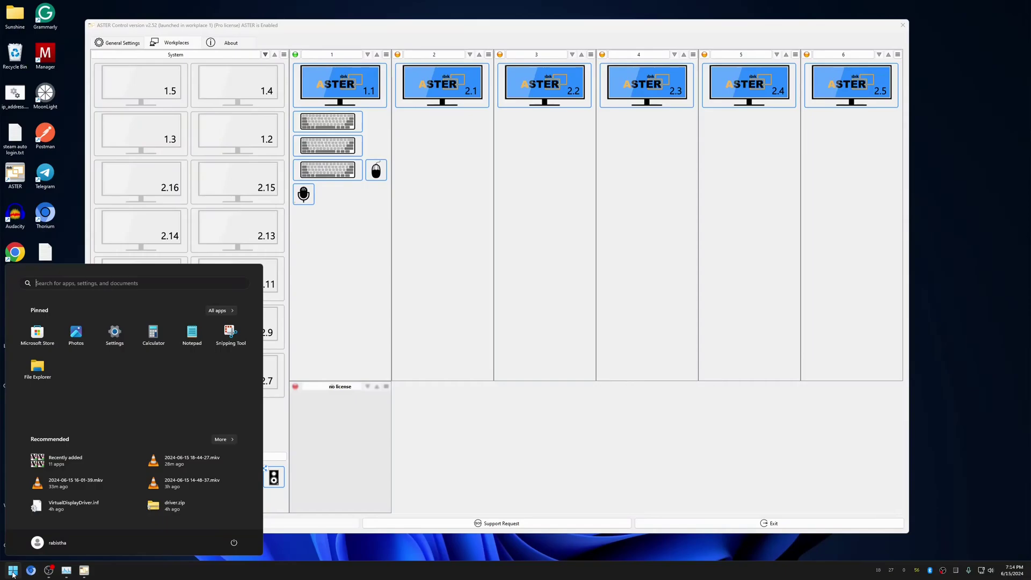
pyautogui.press('super+r')
pyautogui.write('shl')
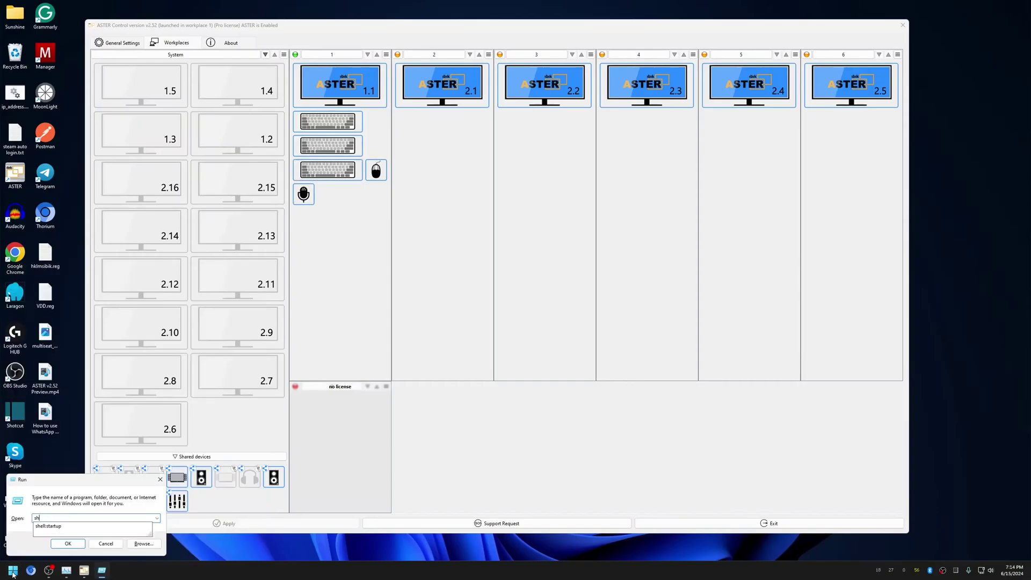
pyautogui.press('Return')
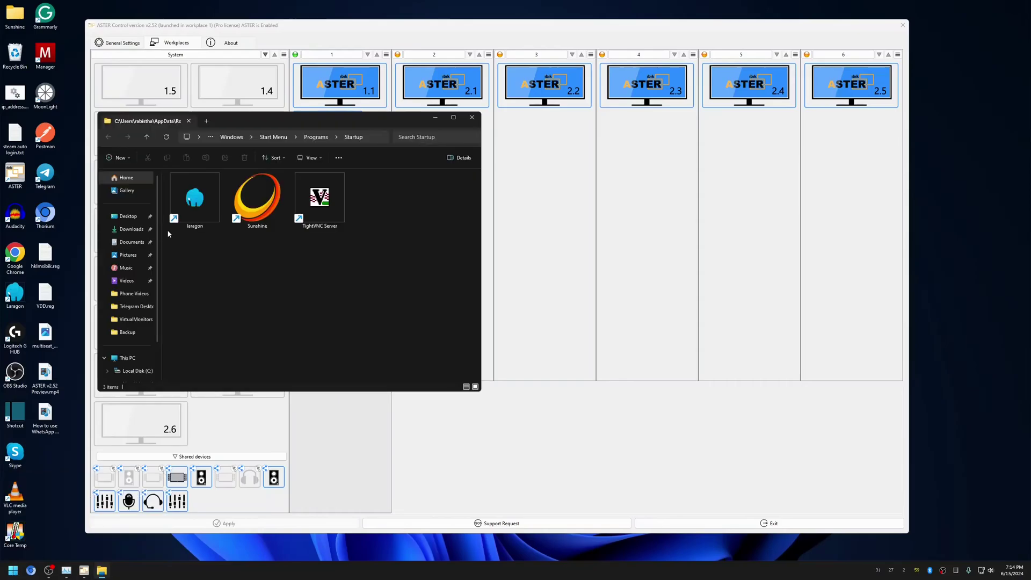
pyautogui.moveTo(480, 159); pyautogui.dragTo(686, 172)
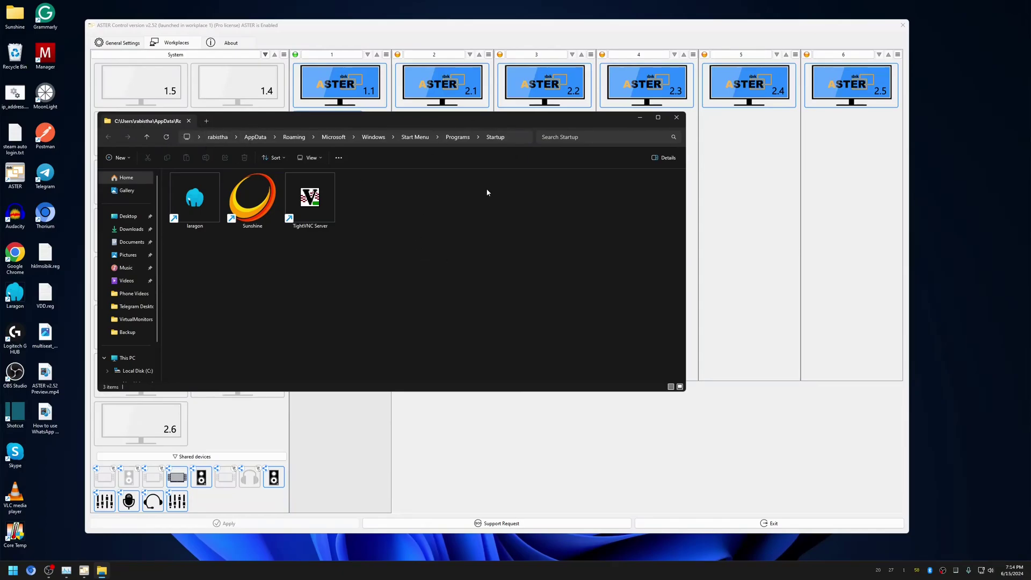
pyautogui.moveTo(340, 130); pyautogui.dragTo(394, 126)
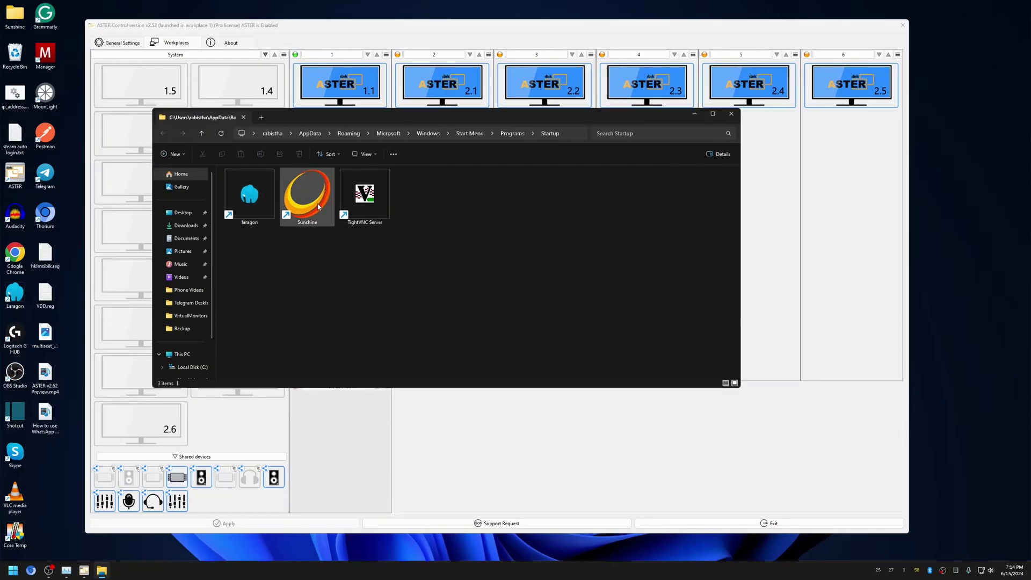
# - Try to open user 01's Startup folder by replacing the user folder in the current Startup path with 01
pyautogui.click(377, 211)
pyautogui.moveTo(380, 252); pyautogui.dragTo(322, 253)
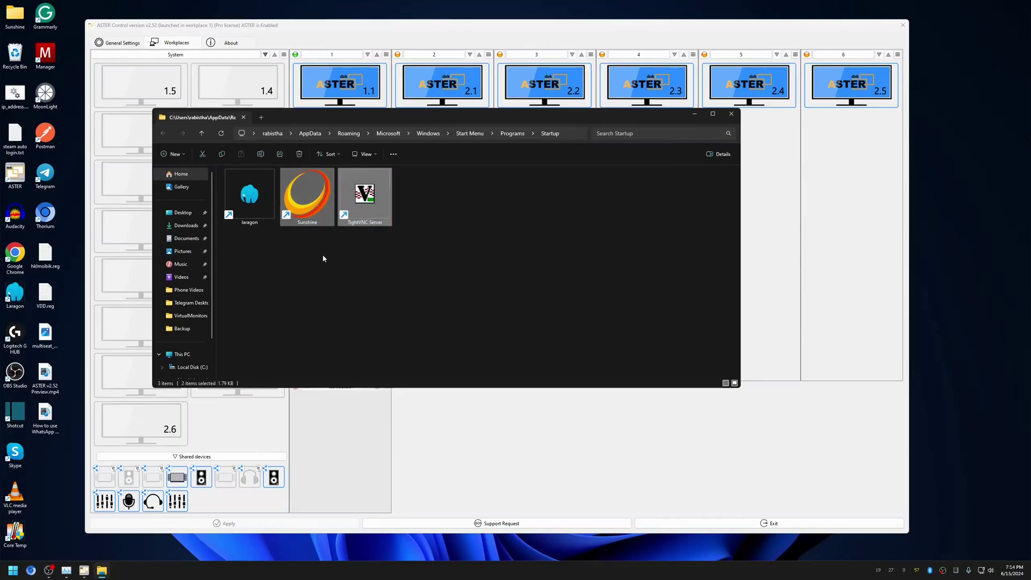
pyautogui.click(571, 133)
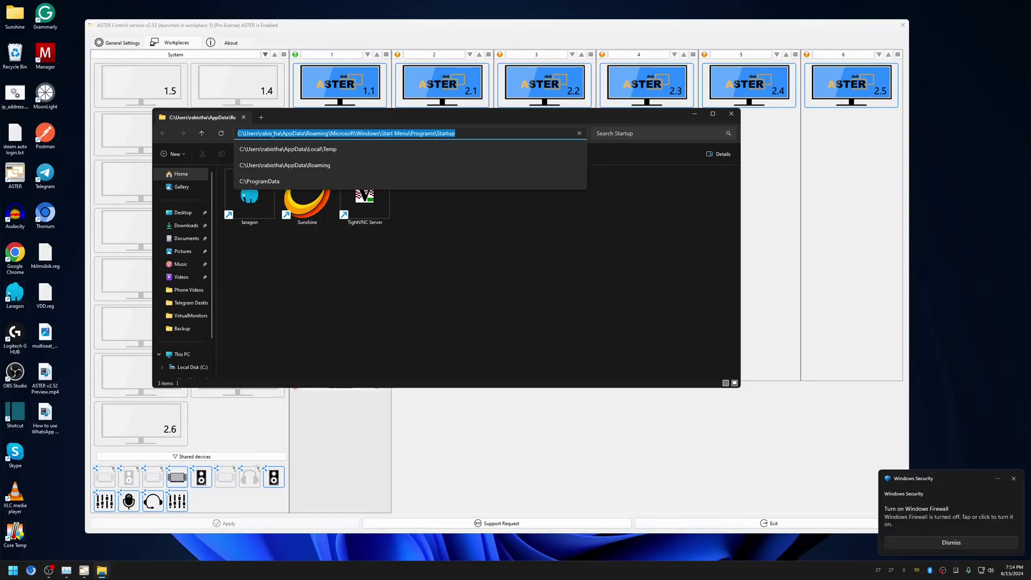
pyautogui.doubleClick(272, 133)
pyautogui.write('01')
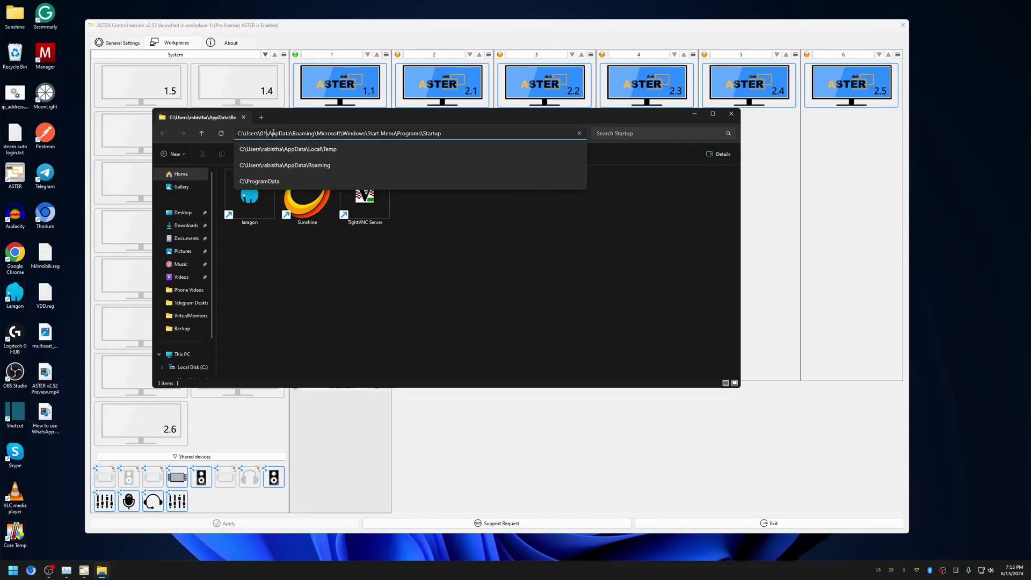
pyautogui.press('Return')
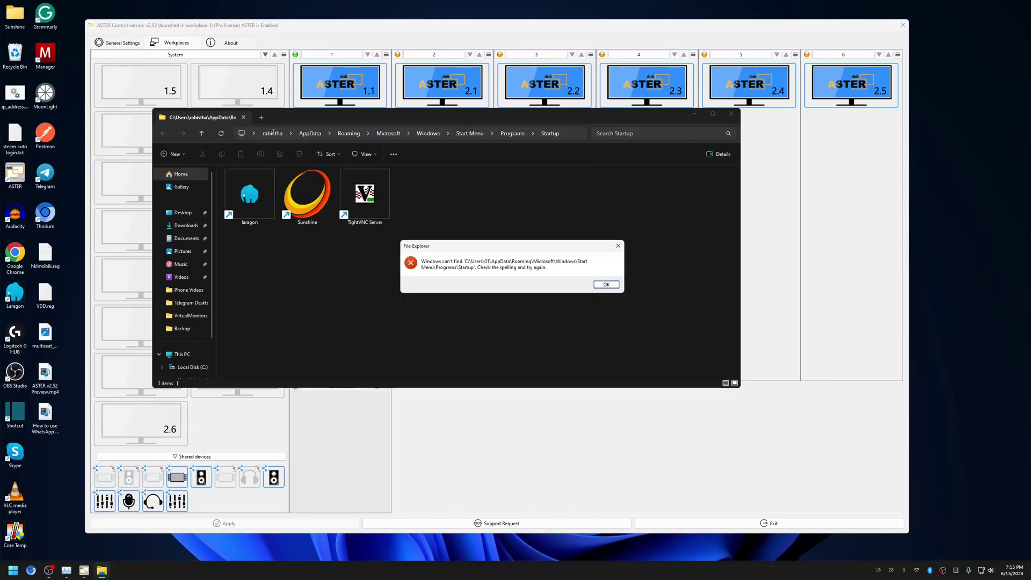
pyautogui.click(608, 285)
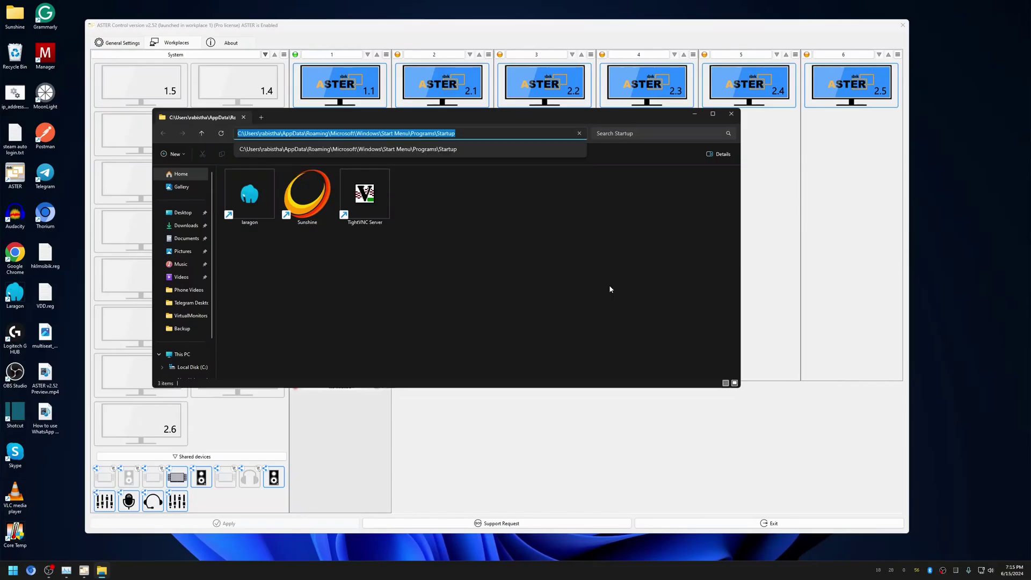
# - Open the folder C:\Users\01 from Local Disk (C:), granting permanent access to it
pyautogui.click(185, 367)
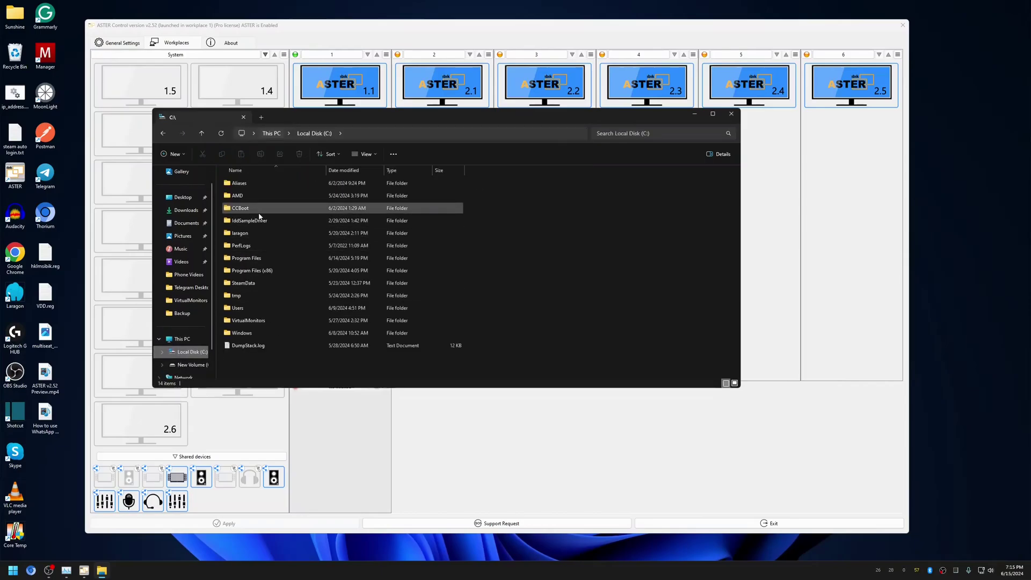
pyautogui.doubleClick(236, 220)
pyautogui.click(239, 185)
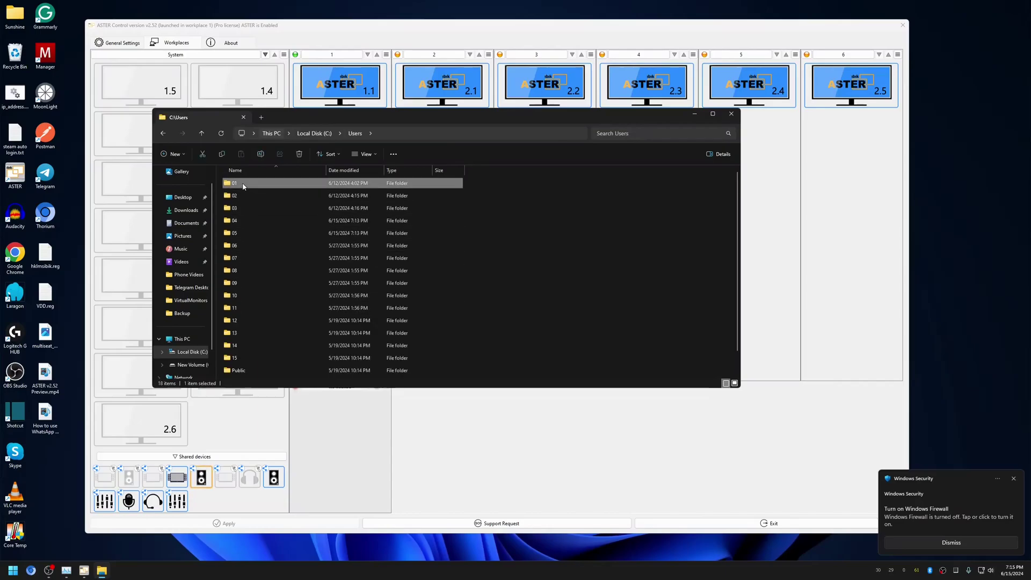
pyautogui.doubleClick(238, 185)
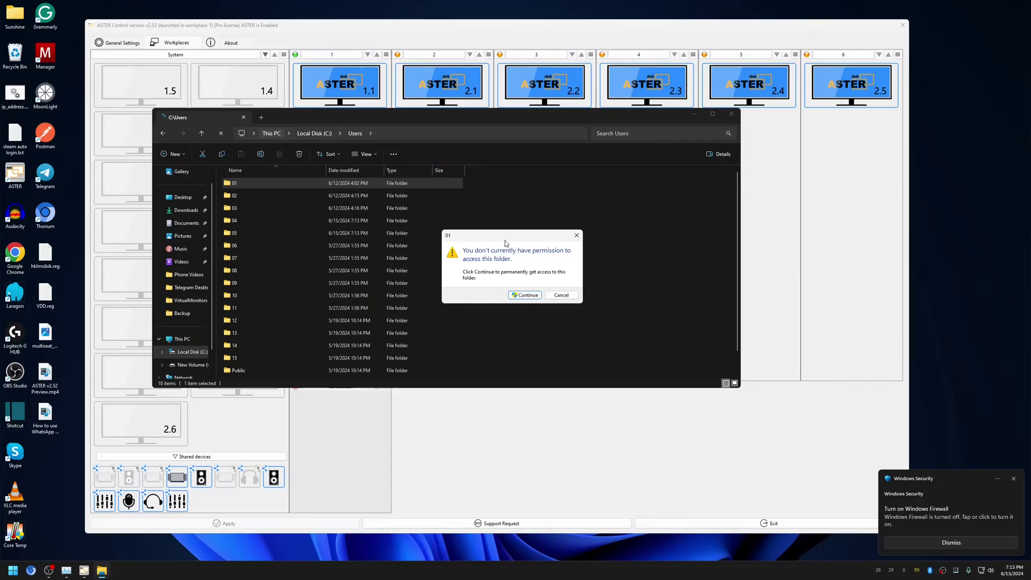
pyautogui.moveTo(505, 240); pyautogui.dragTo(496, 234)
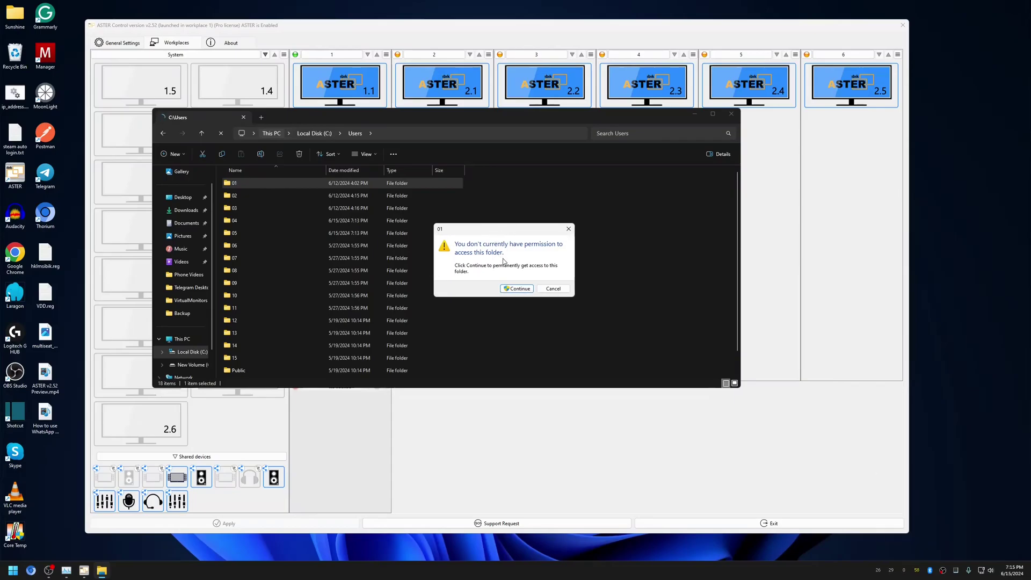
pyautogui.click(517, 289)
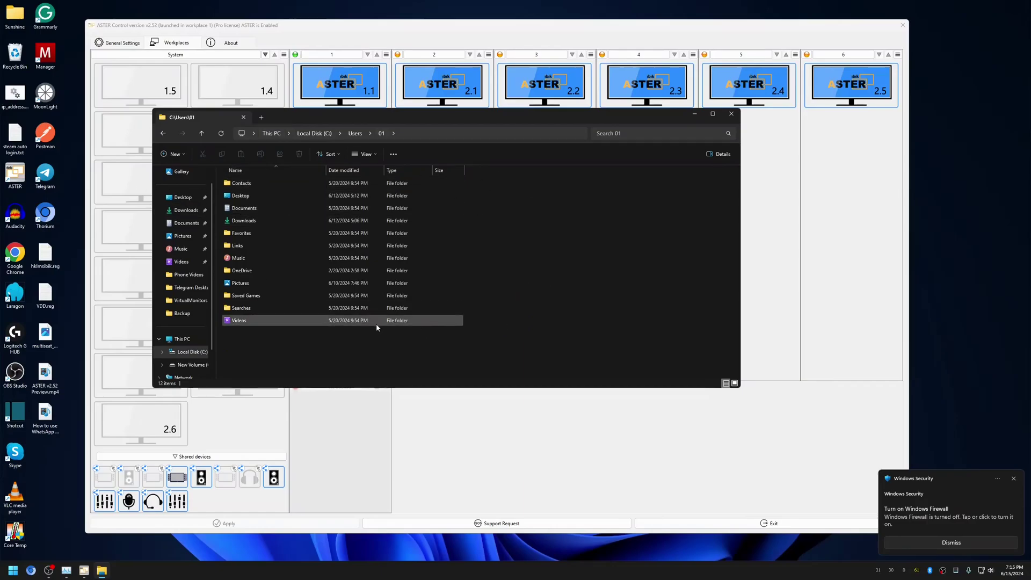
# - Go to shell:startup and replace the user folder in its path with 01 to open user 01's Startup folder
pyautogui.click(444, 132)
pyautogui.write('She')
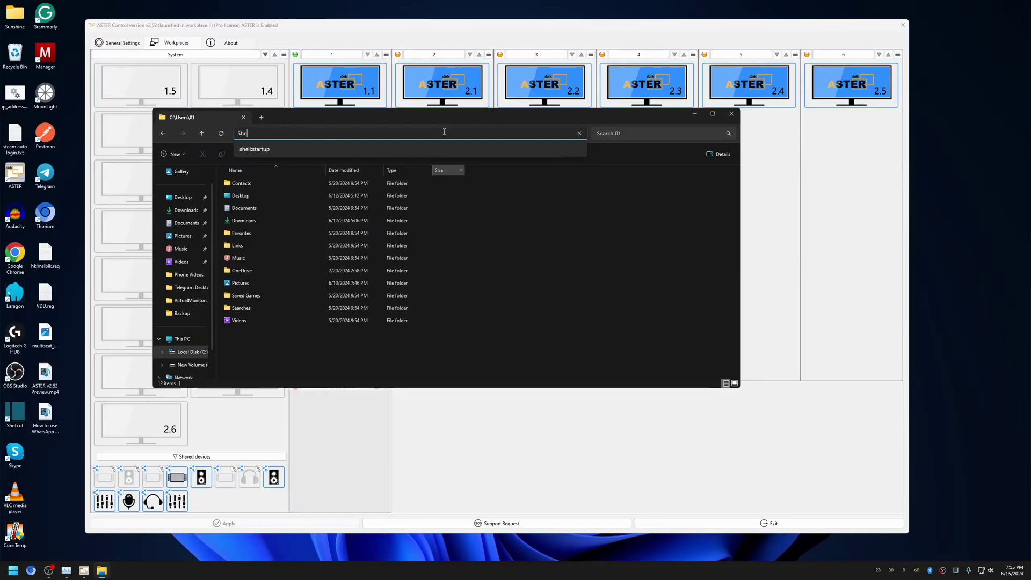
pyautogui.press('Down')
pyautogui.press('Return')
pyautogui.click(564, 133)
pyautogui.press('Escape')
pyautogui.click(585, 133)
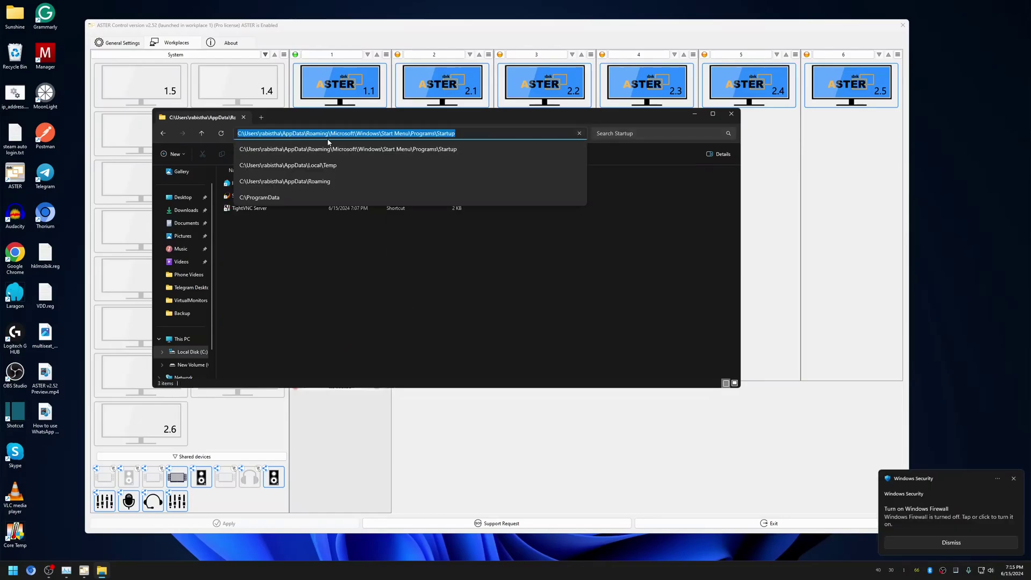
pyautogui.doubleClick(264, 133)
pyautogui.write('01')
pyautogui.press('Return')
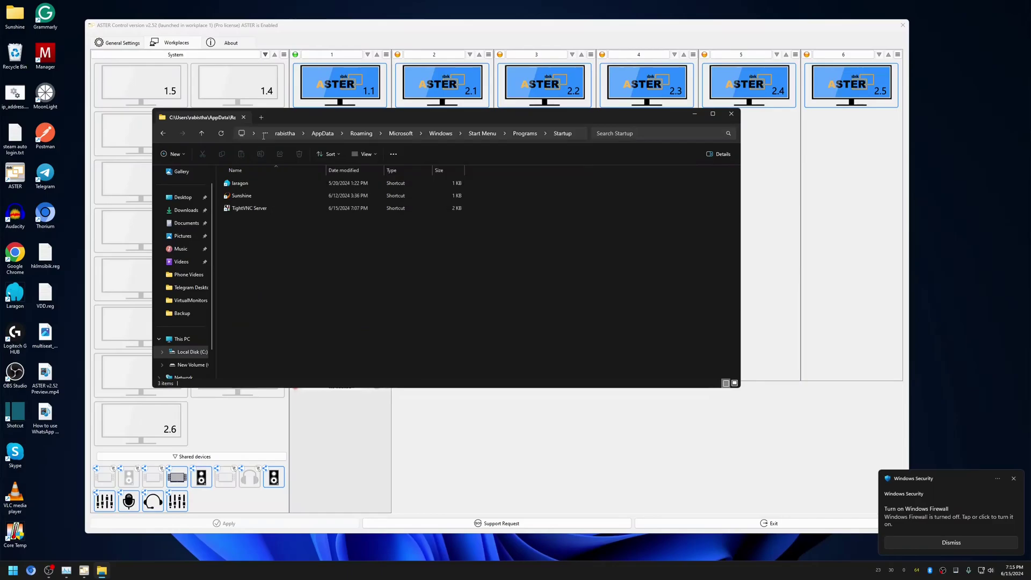
# - Examine the Sunshine and TightVNC Server shortcuts in user 01's Startup folder, moving the window clear of the workplace list
pyautogui.click(302, 220)
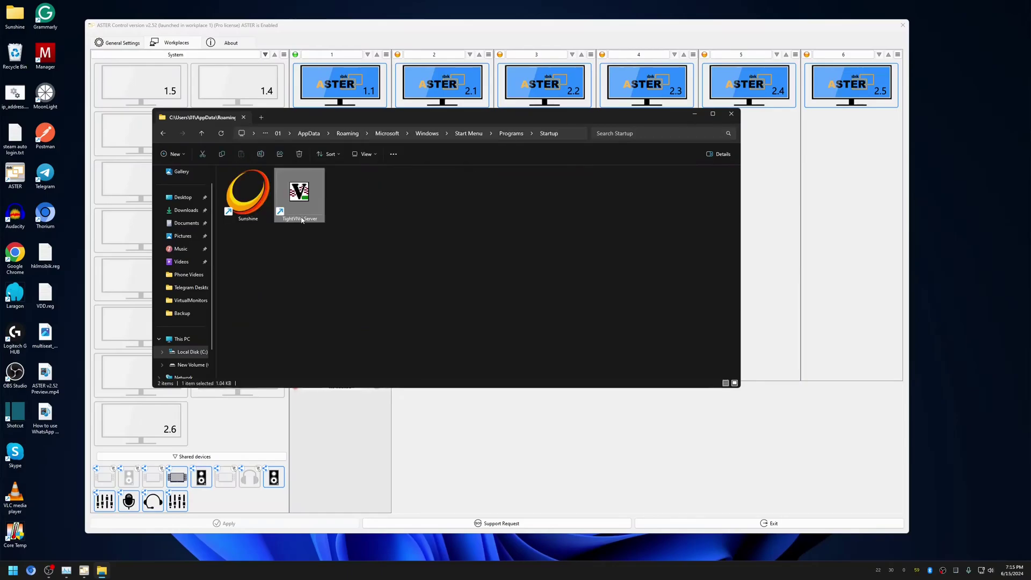
pyautogui.click(244, 202)
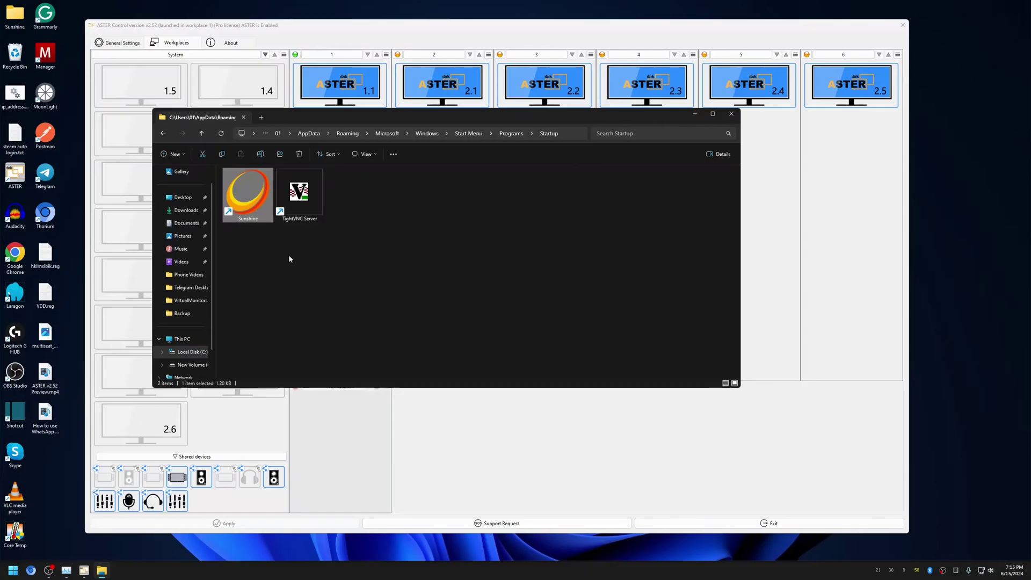
pyautogui.click(290, 241)
pyautogui.click(296, 218)
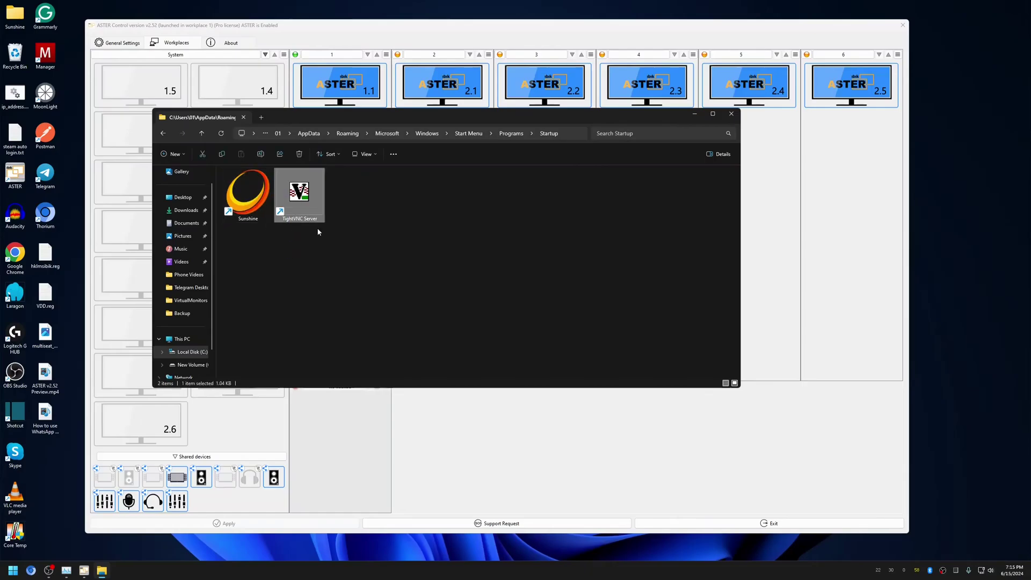
pyautogui.moveTo(417, 114); pyautogui.dragTo(517, 182)
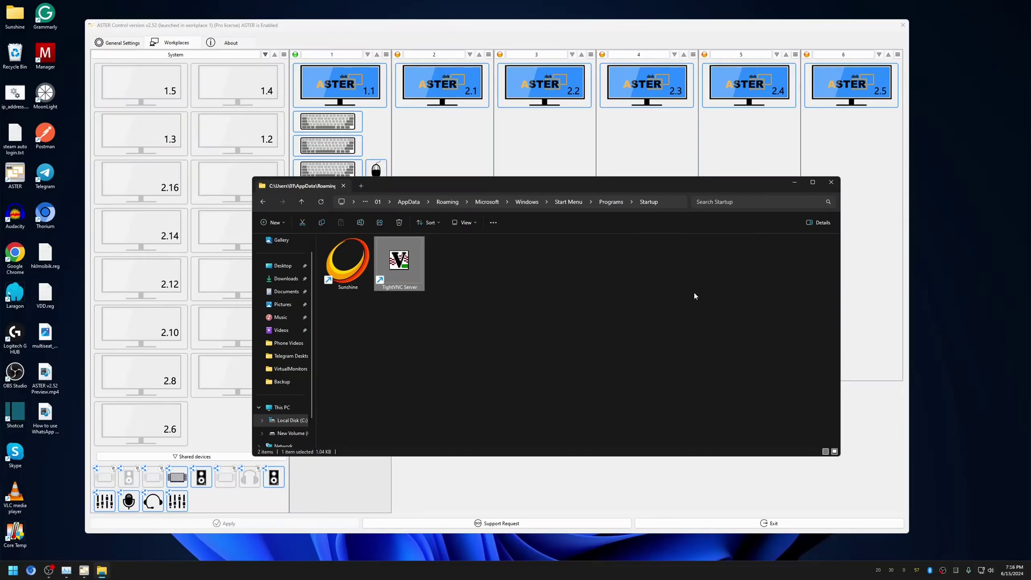
pyautogui.click(361, 277)
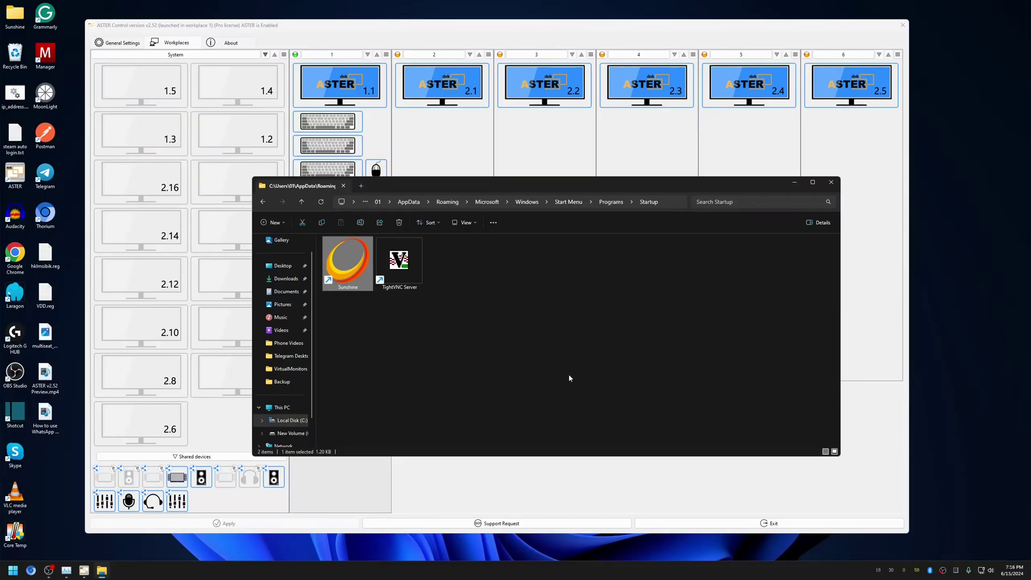
pyautogui.click(414, 269)
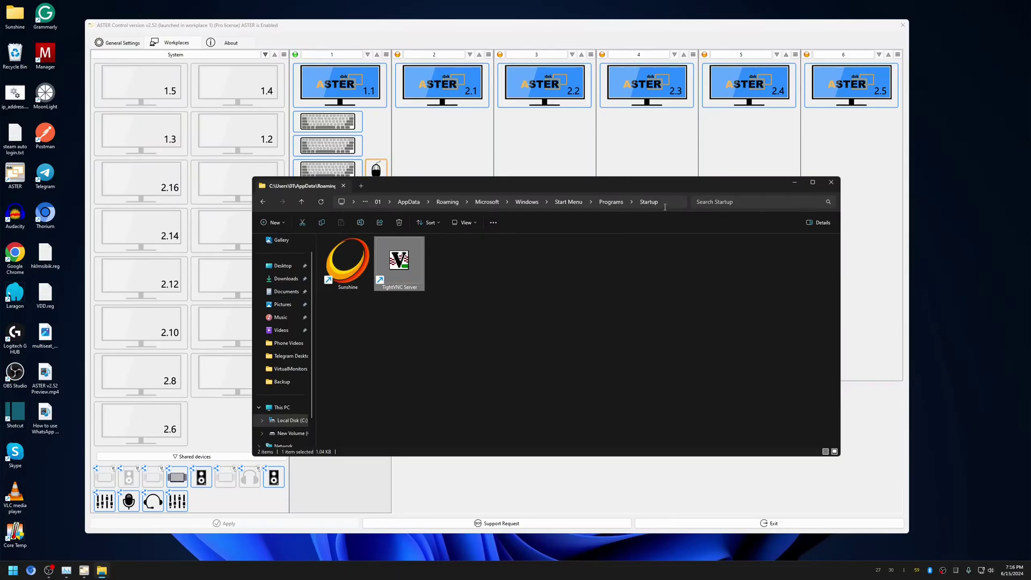
# - Try to open the next workplace user's Startup folder by editing the user folder in the path
pyautogui.click(363, 202)
pyautogui.click(363, 201)
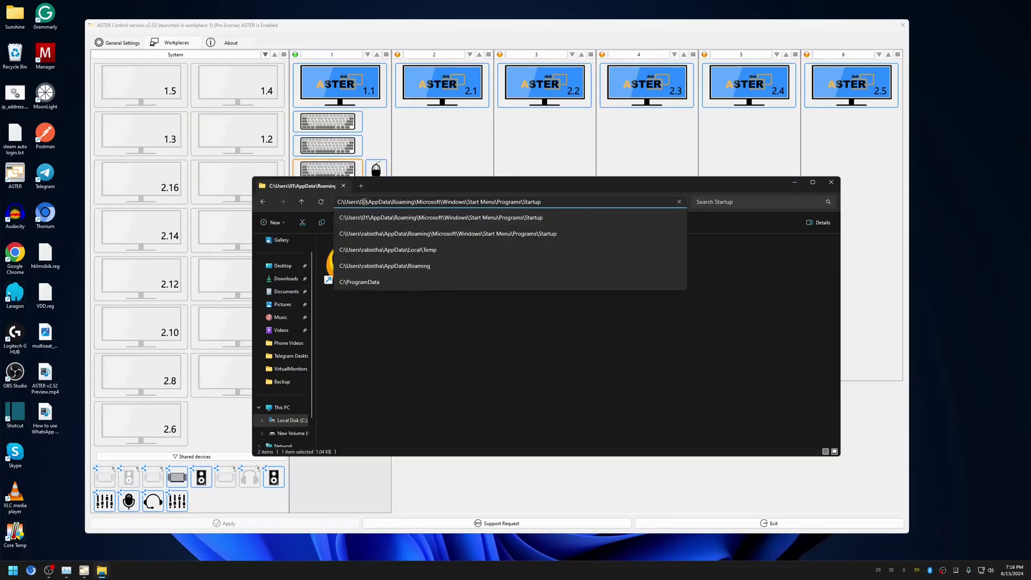
pyautogui.press('Return')
pyautogui.click(612, 284)
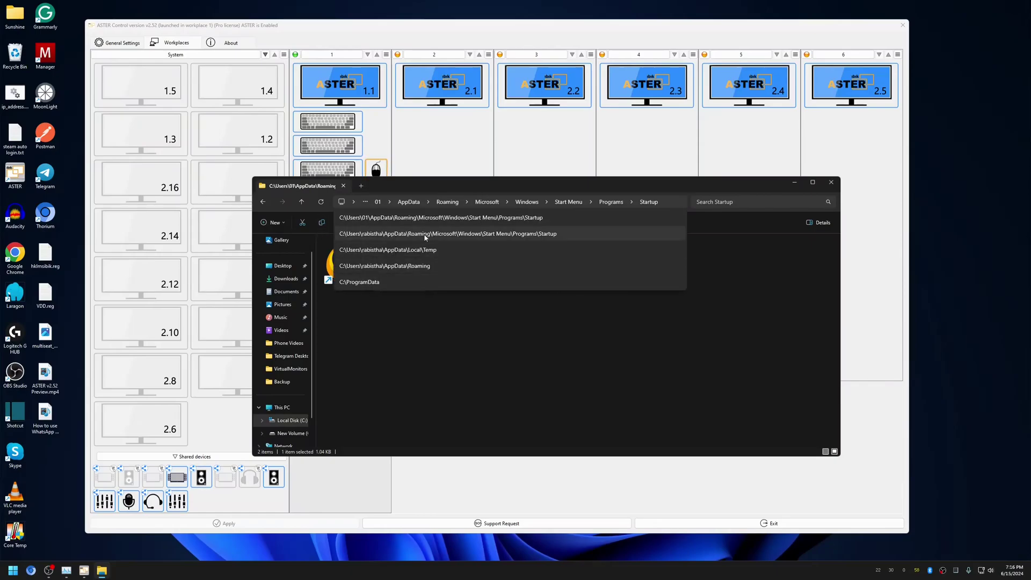
pyautogui.click(421, 368)
# - Open the folder C:\Users\02 from Local Disk (C:), granting permanent access to it
pyautogui.click(263, 202)
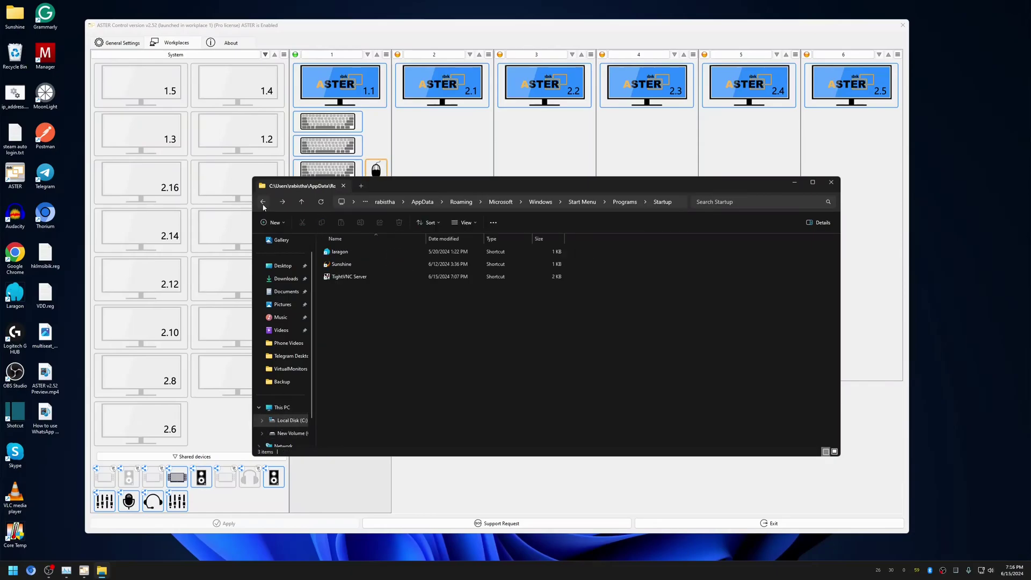
pyautogui.click(289, 420)
pyautogui.doubleClick(337, 375)
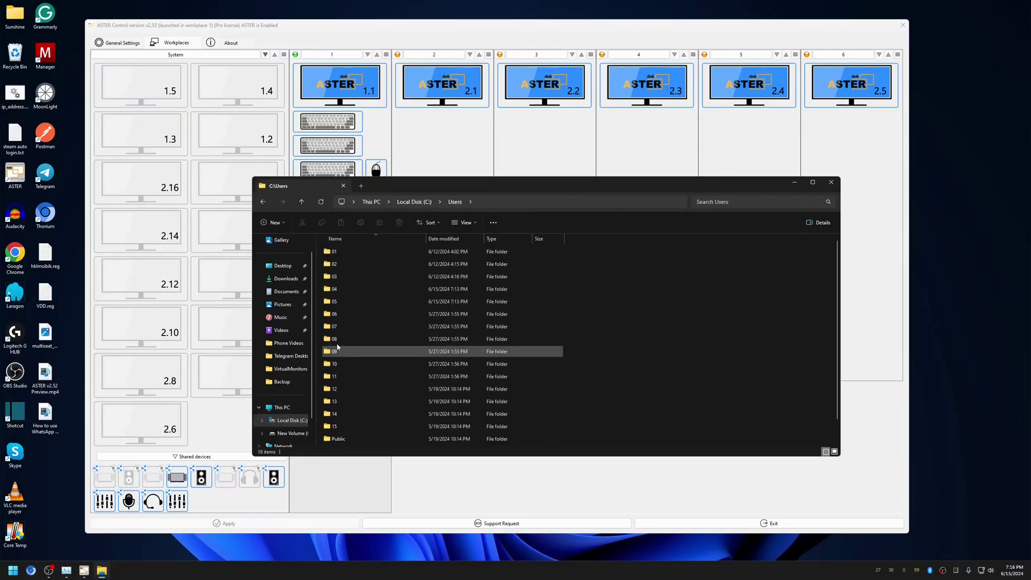
pyautogui.doubleClick(333, 263)
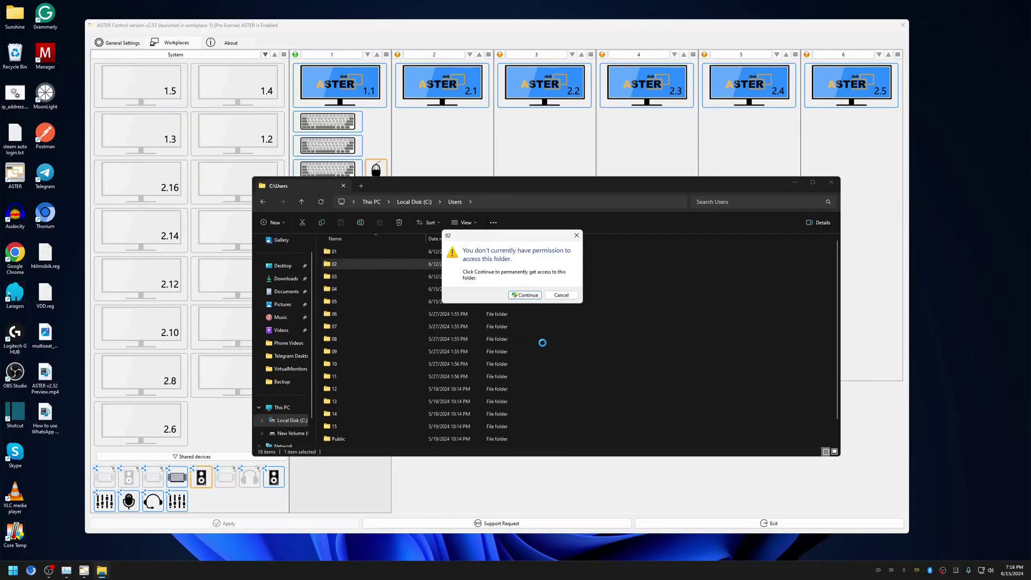
pyautogui.click(524, 295)
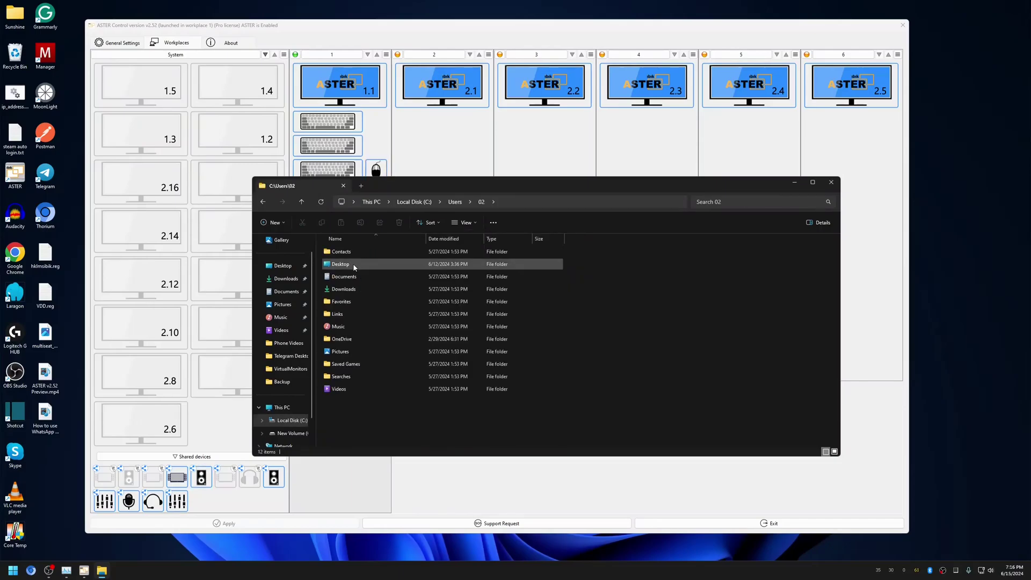
# - Return to the current user's Startup folder and replace the user folder in its path with 02
pyautogui.click(263, 203)
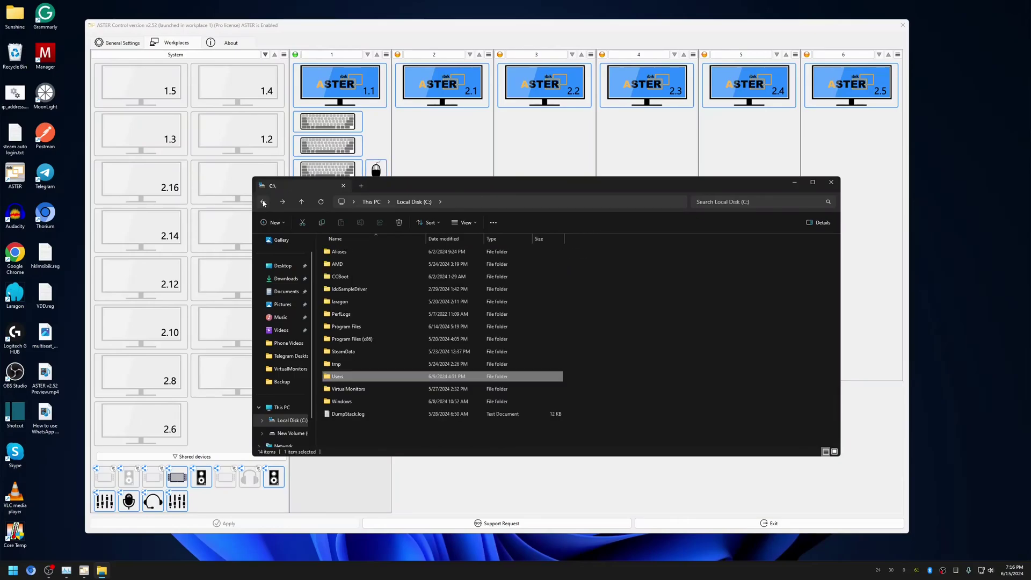
pyautogui.click(263, 203)
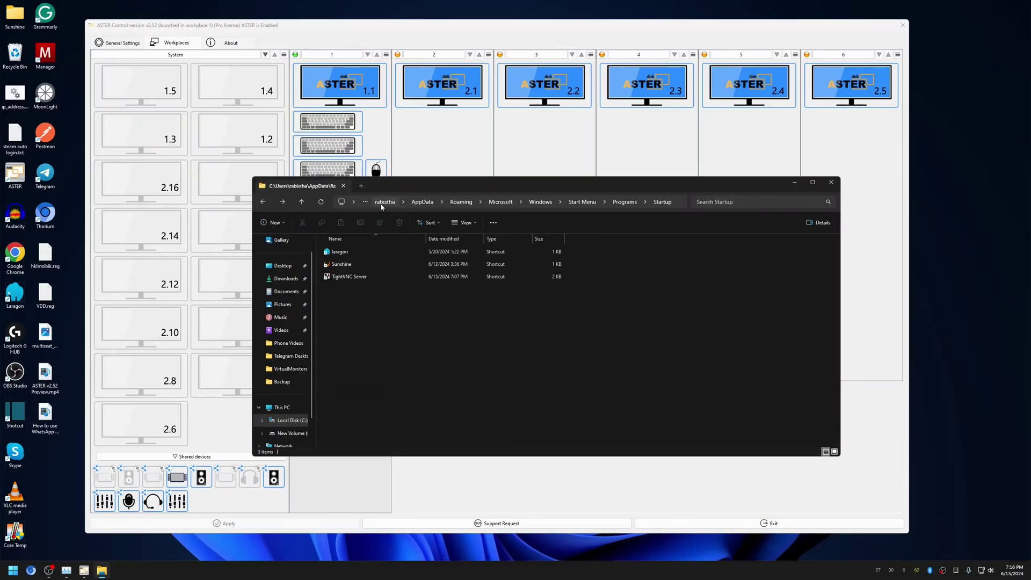
pyautogui.click(668, 202)
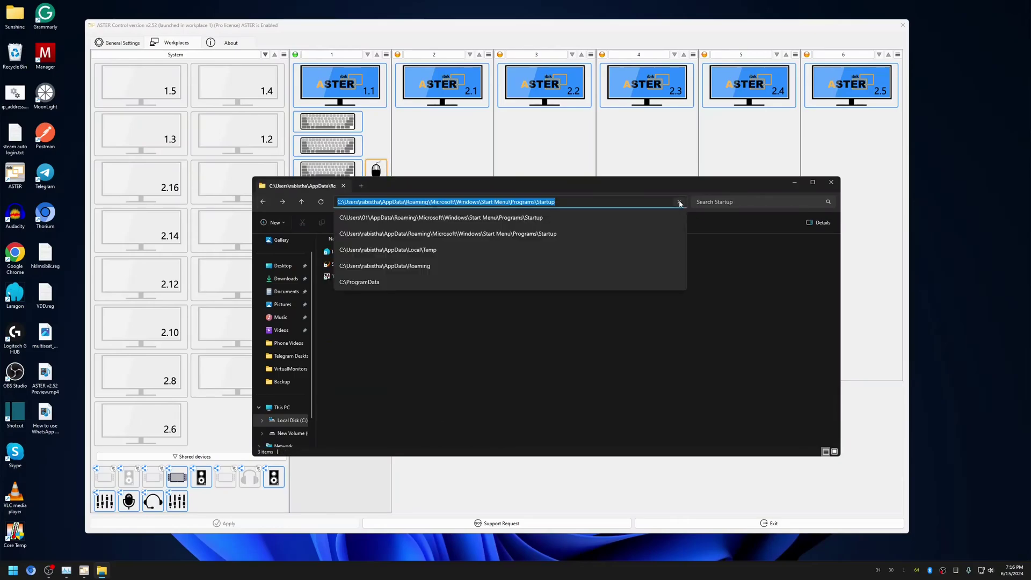
pyautogui.doubleClick(369, 202)
pyautogui.write('02')
pyautogui.press('Return')
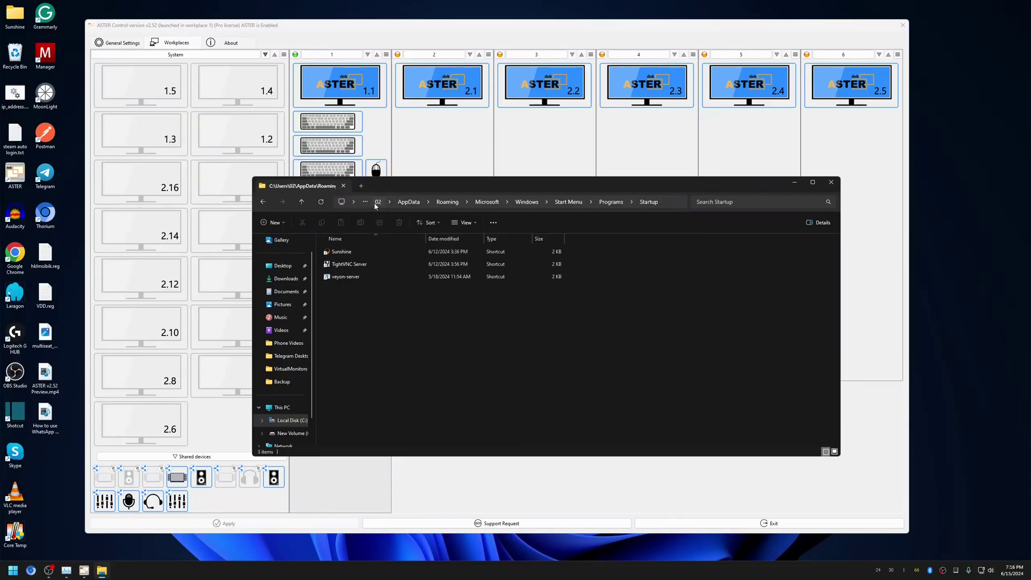
# - Delete the veyon-server shortcut from user 02's Startup folder, keeping Sunshine and TightVNC Server, and close the folder window
pyautogui.hotkey('ctrl', 'a')
pyautogui.click(352, 277)
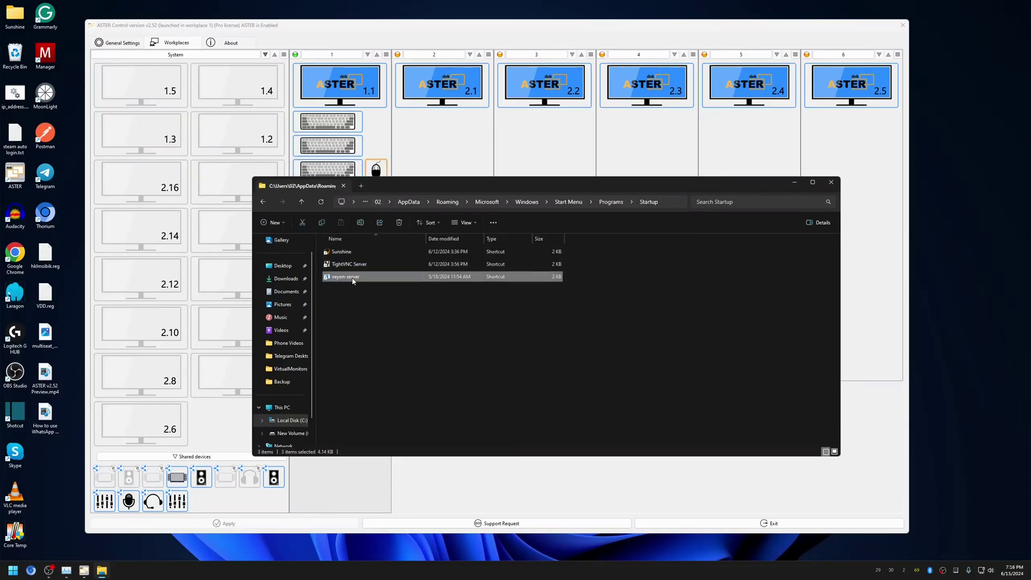
pyautogui.press('Delete')
pyautogui.click(346, 252)
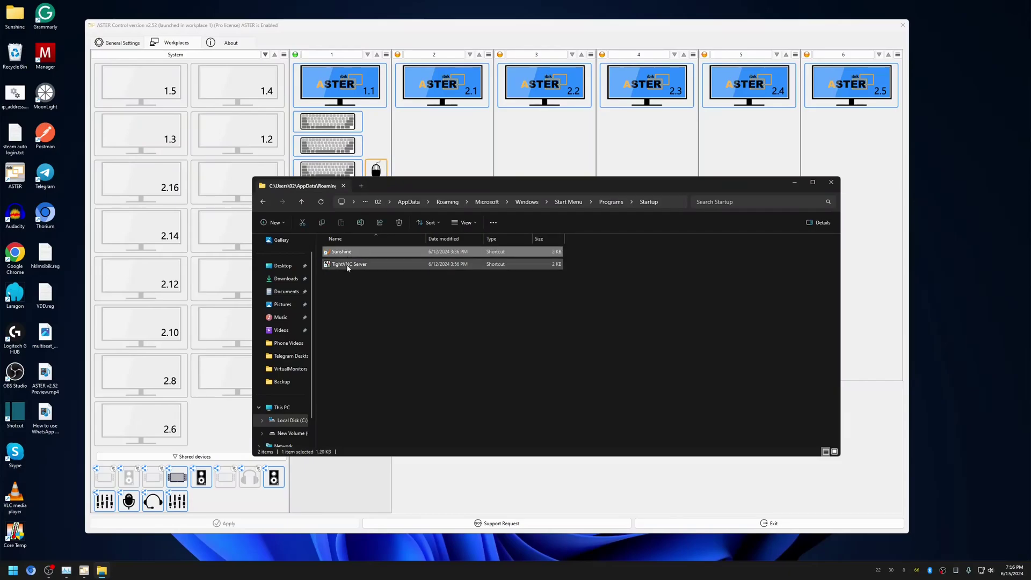
pyautogui.moveTo(368, 298); pyautogui.dragTo(333, 247)
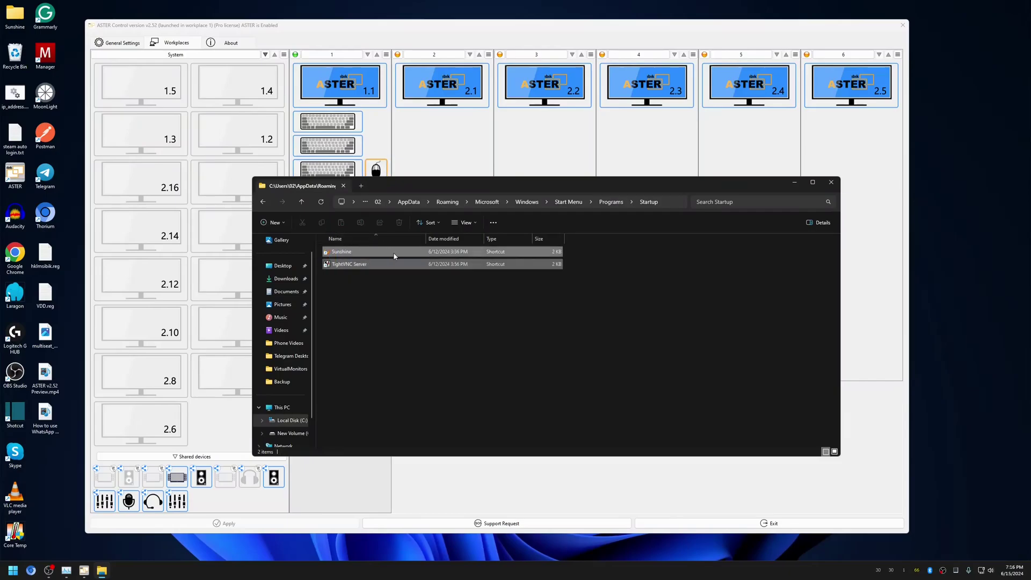
pyautogui.click(831, 182)
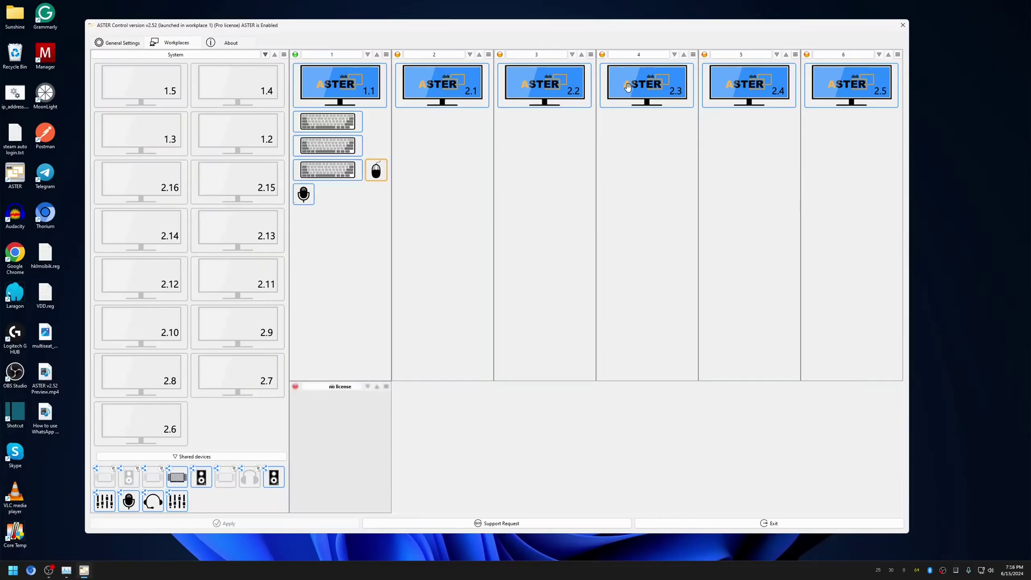
# - Find and launch TightVNC Viewer
pyautogui.press('super')
pyautogui.write('tightVNC Viewer')
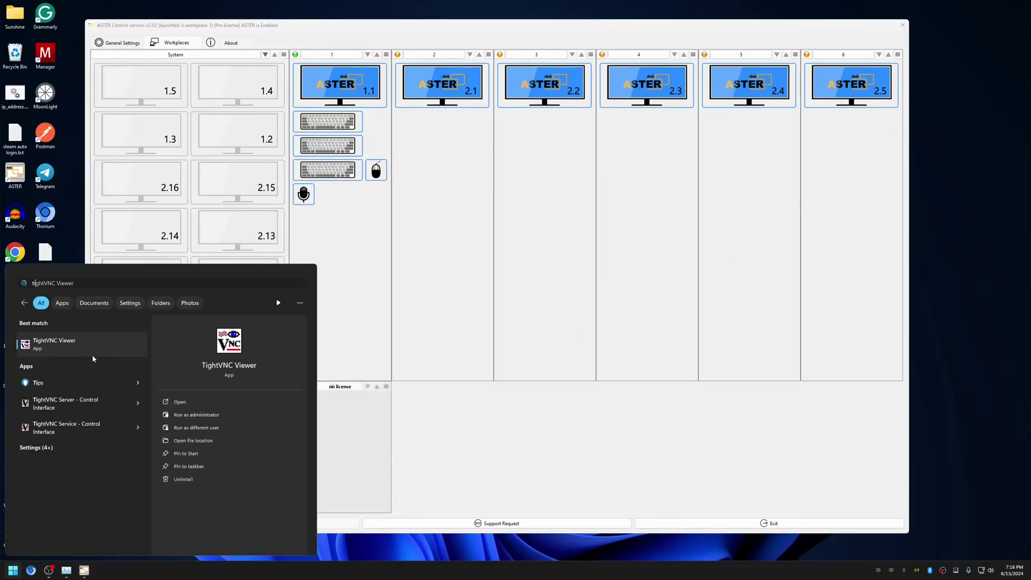
pyautogui.click(91, 355)
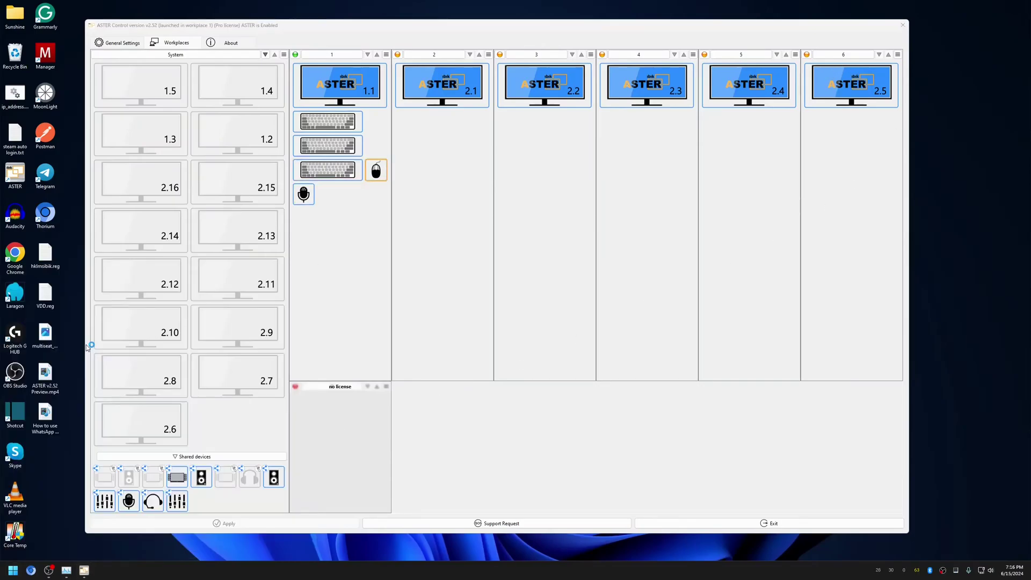
# - Assign the IP address 192.168.1.101 (Ethernet) to workplace 2 in ASTER Control, applied to all its programs and folders
pyautogui.moveTo(483, 223); pyautogui.dragTo(214, 248)
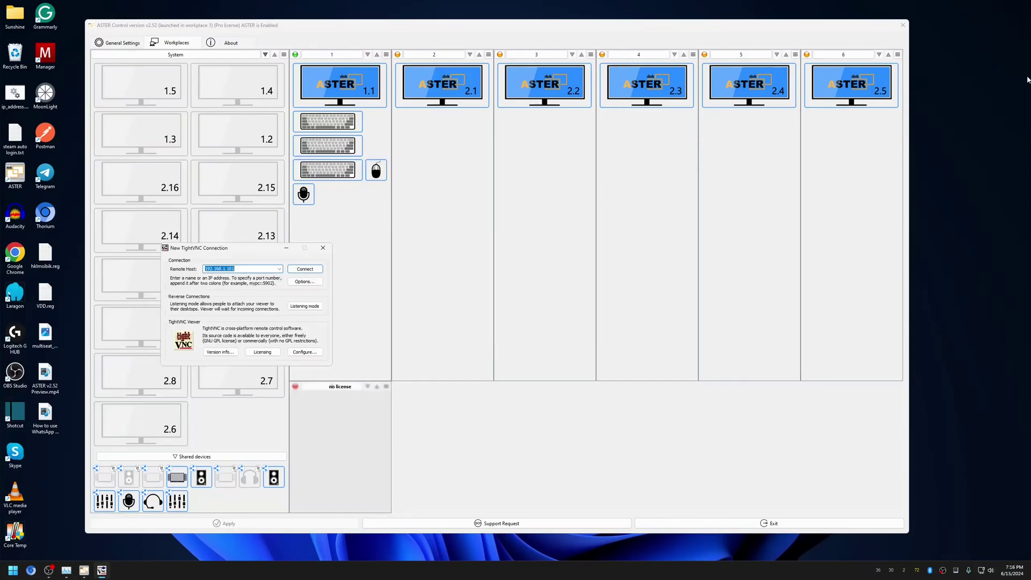
pyautogui.click(488, 54)
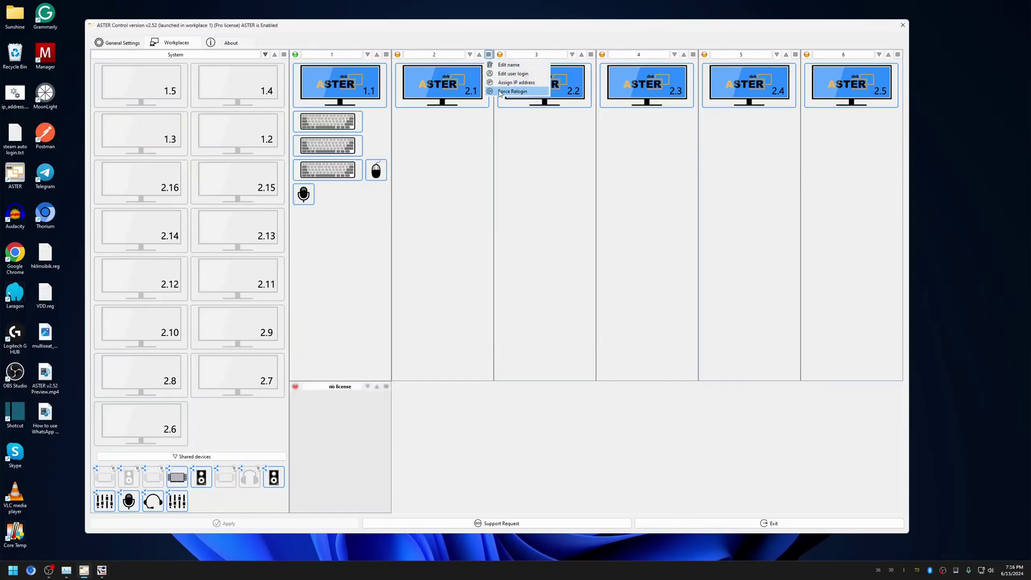
pyautogui.click(515, 91)
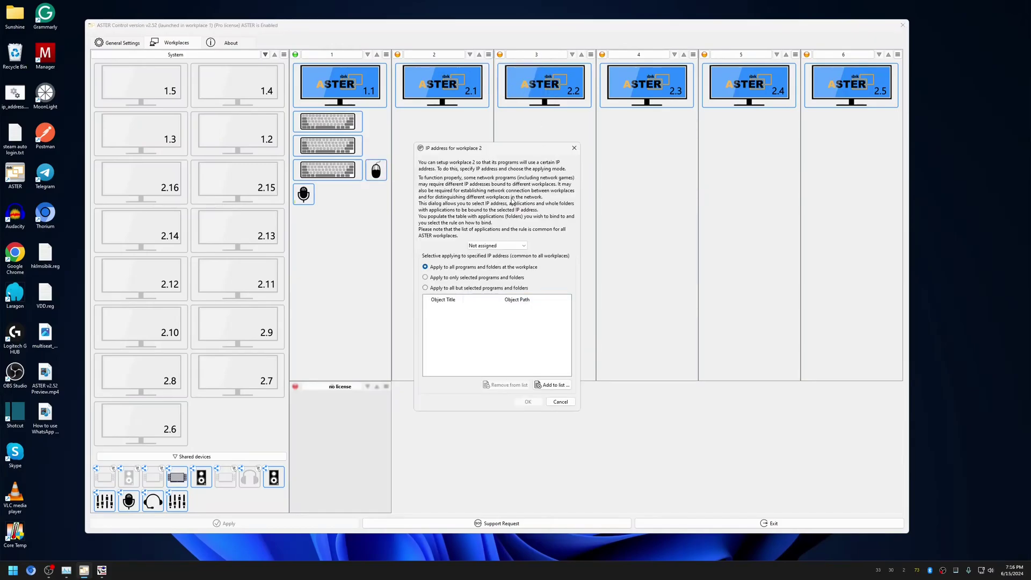
pyautogui.moveTo(509, 151); pyautogui.dragTo(616, 146)
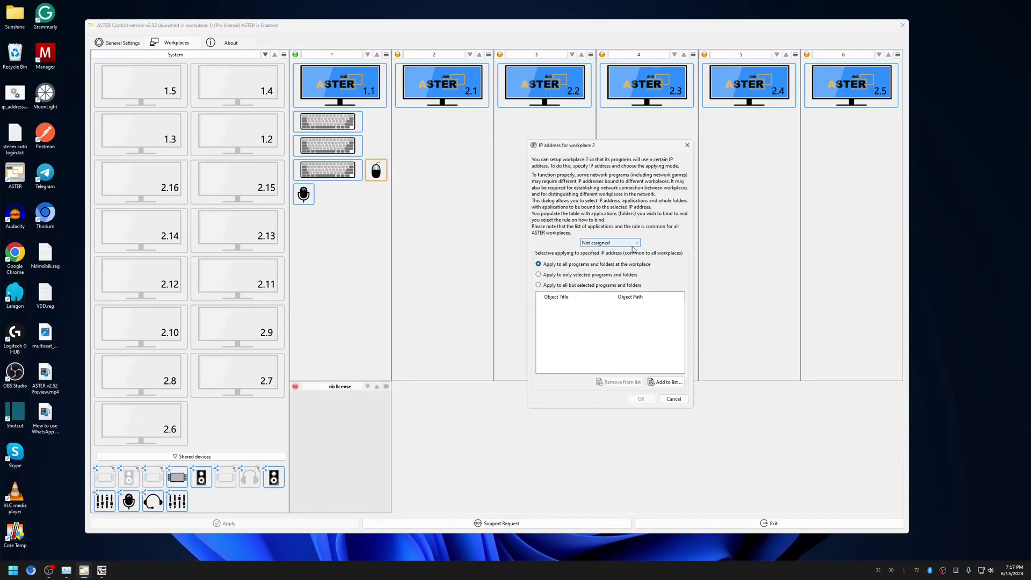
pyautogui.click(634, 244)
pyautogui.click(607, 265)
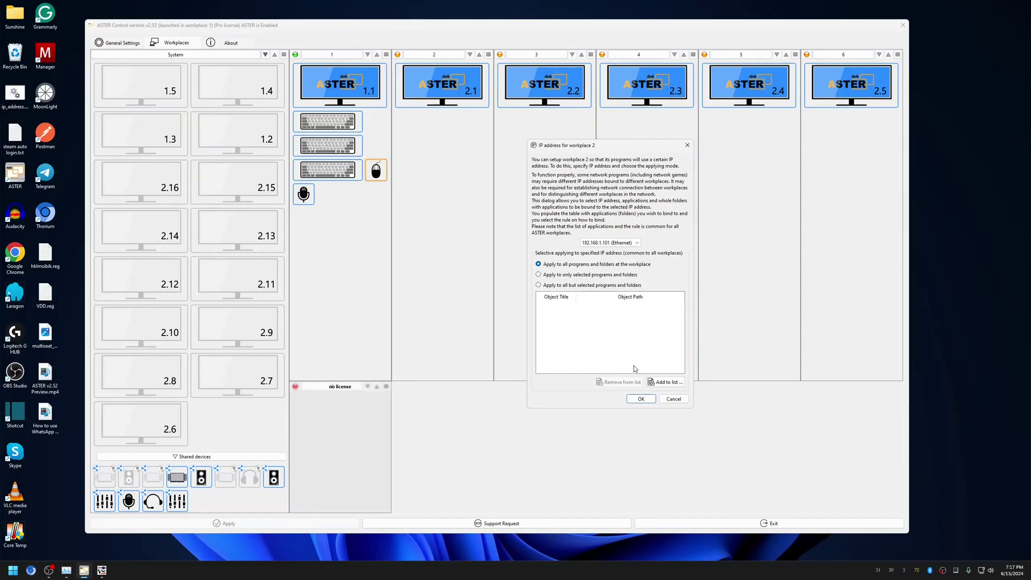
pyautogui.click(641, 399)
# - Assign the IP address 192.168.1.102 (Ethernet) to workplace 3
pyautogui.click(590, 54)
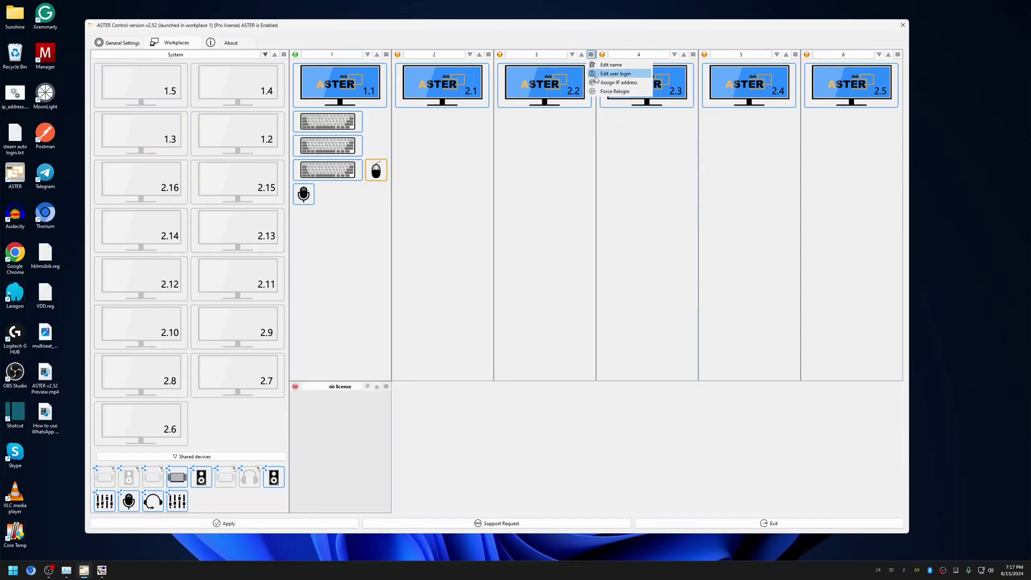
pyautogui.click(612, 83)
pyautogui.click(511, 245)
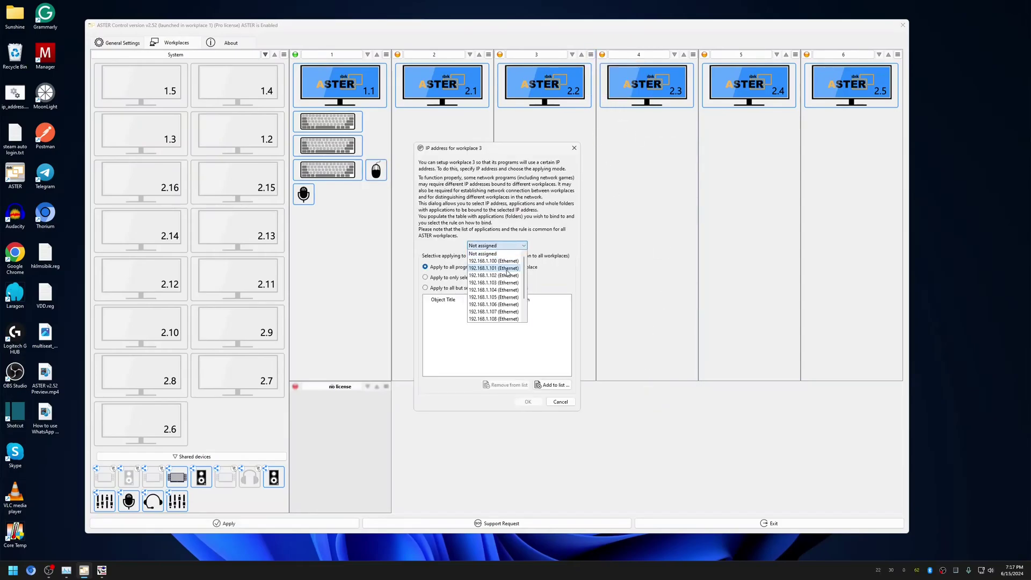
pyautogui.click(500, 273)
pyautogui.click(527, 402)
# - Assign the IP address 192.168.1.103 (Ethernet) to workplace 4
pyautogui.click(692, 54)
pyautogui.click(708, 82)
pyautogui.click(496, 245)
pyautogui.click(502, 284)
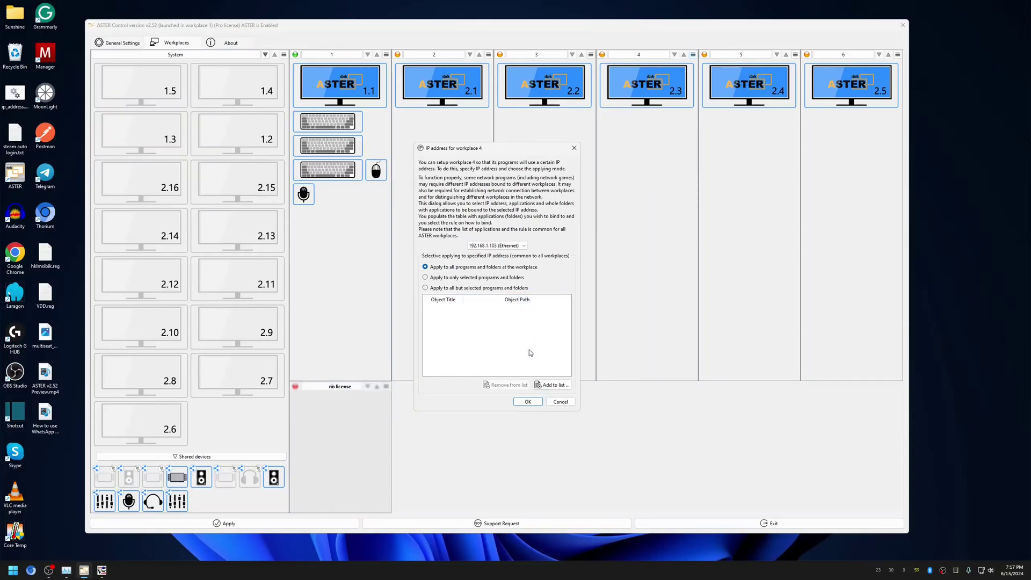
pyautogui.click(529, 403)
# - Assign the IP address 192.168.1.104 (Ethernet) to workplace 5
pyautogui.click(796, 54)
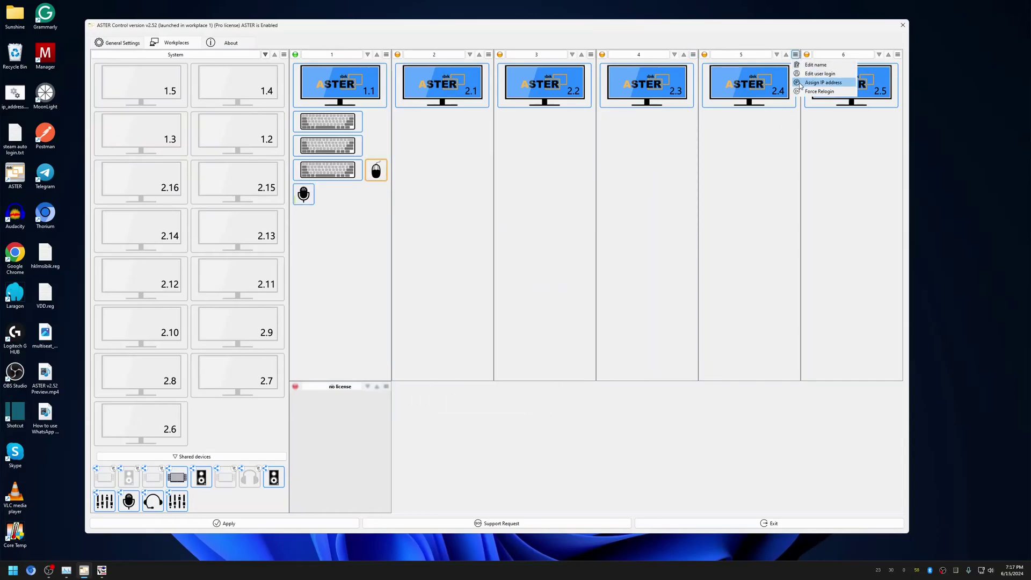
pyautogui.click(813, 83)
pyautogui.click(503, 245)
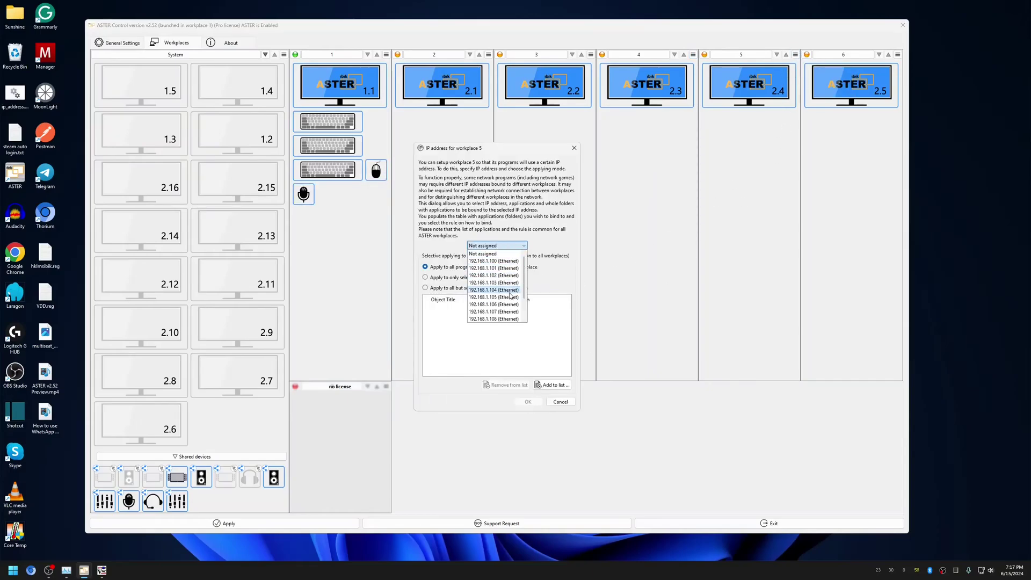
pyautogui.click(502, 290)
pyautogui.click(528, 401)
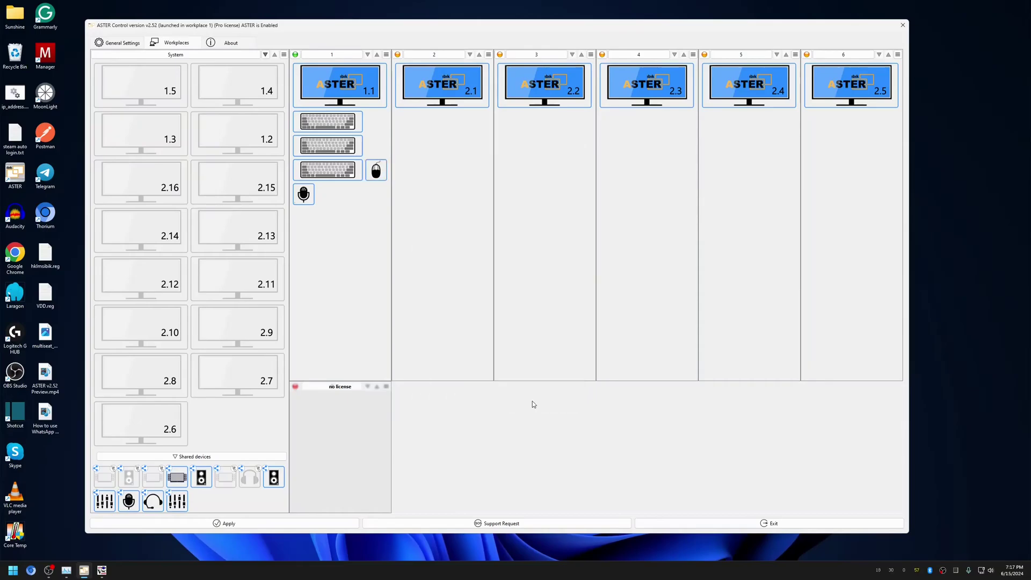
# - Assign the IP address 192.168.1.105 (Ethernet) to workplace 6 and apply the workplace changes
pyautogui.click(897, 55)
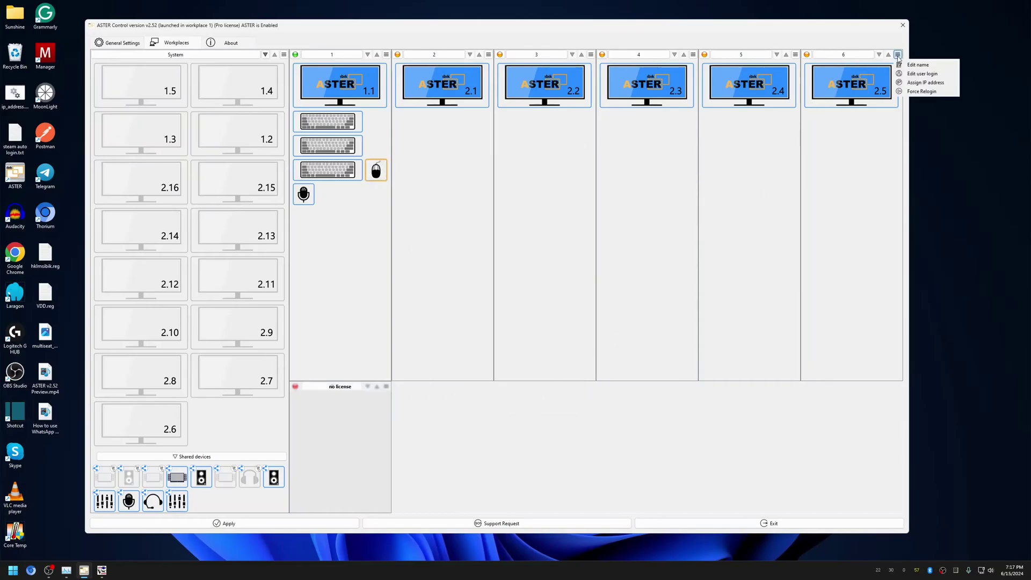
pyautogui.click(905, 83)
pyautogui.click(503, 245)
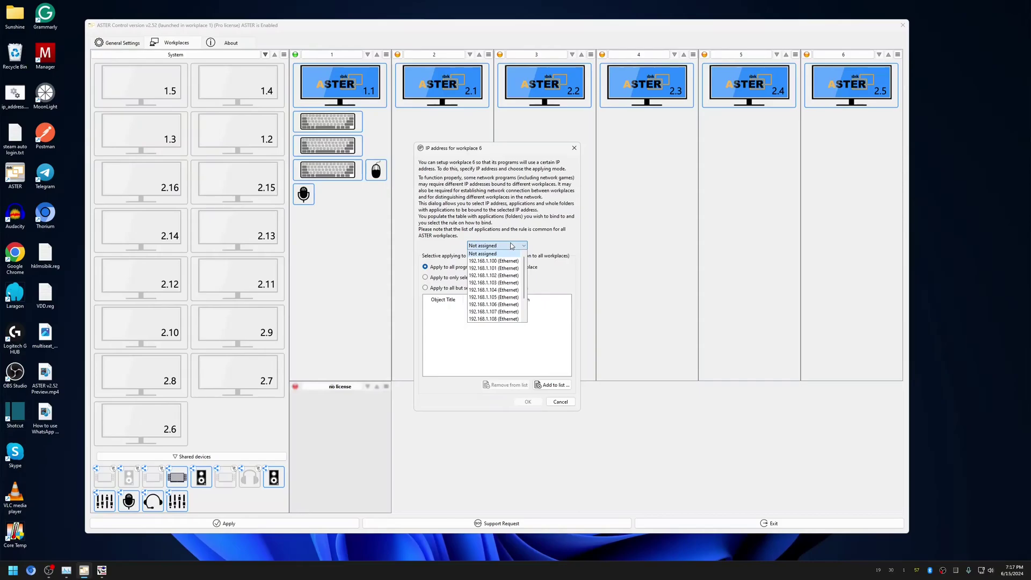
pyautogui.click(509, 298)
pyautogui.click(527, 402)
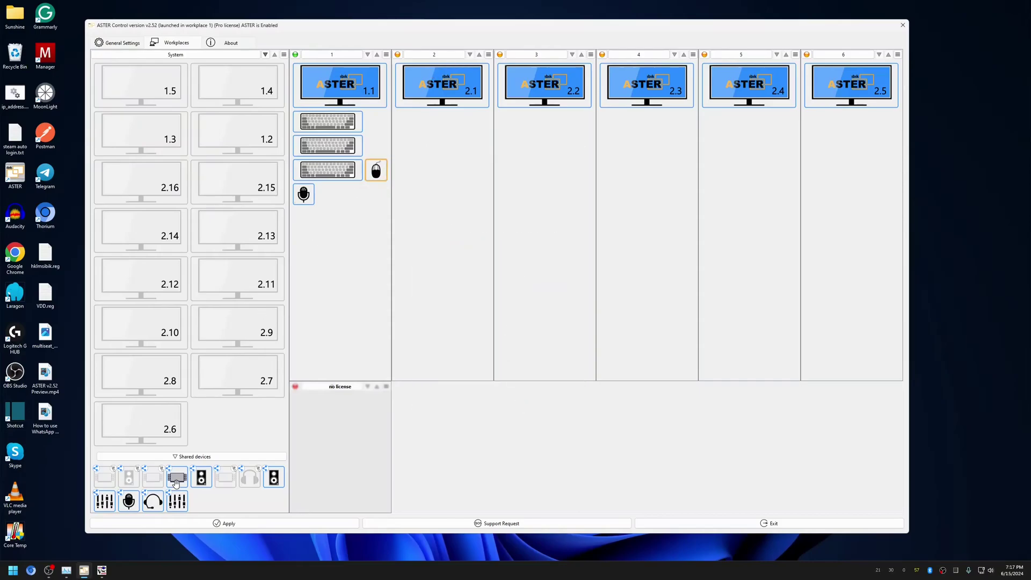
pyautogui.click(257, 526)
# - Force a relogin on workplaces 2 through 6
pyautogui.click(489, 54)
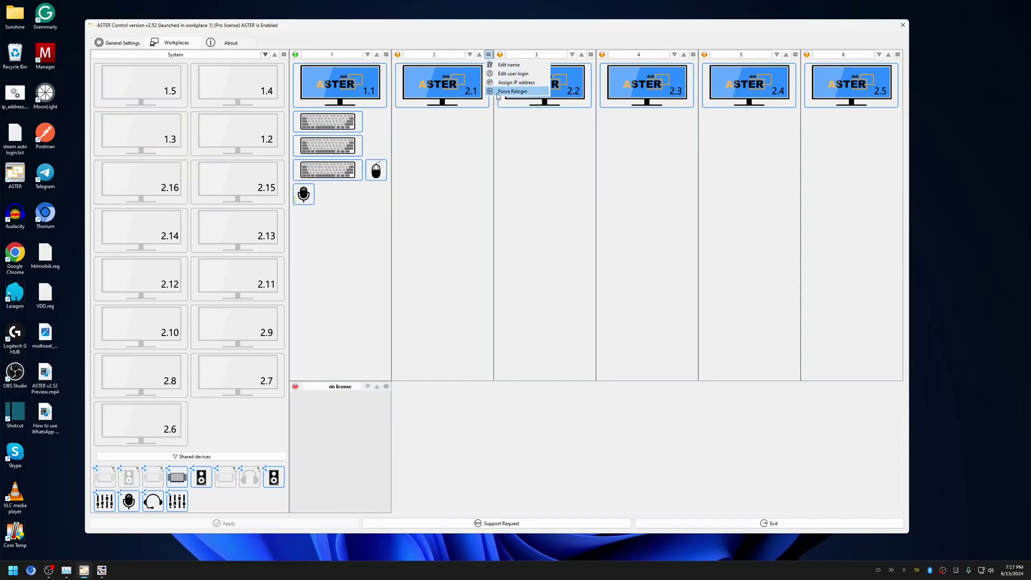
pyautogui.click(498, 91)
pyautogui.click(590, 54)
pyautogui.click(692, 54)
pyautogui.click(712, 92)
pyautogui.click(795, 54)
pyautogui.click(816, 91)
pyautogui.click(897, 54)
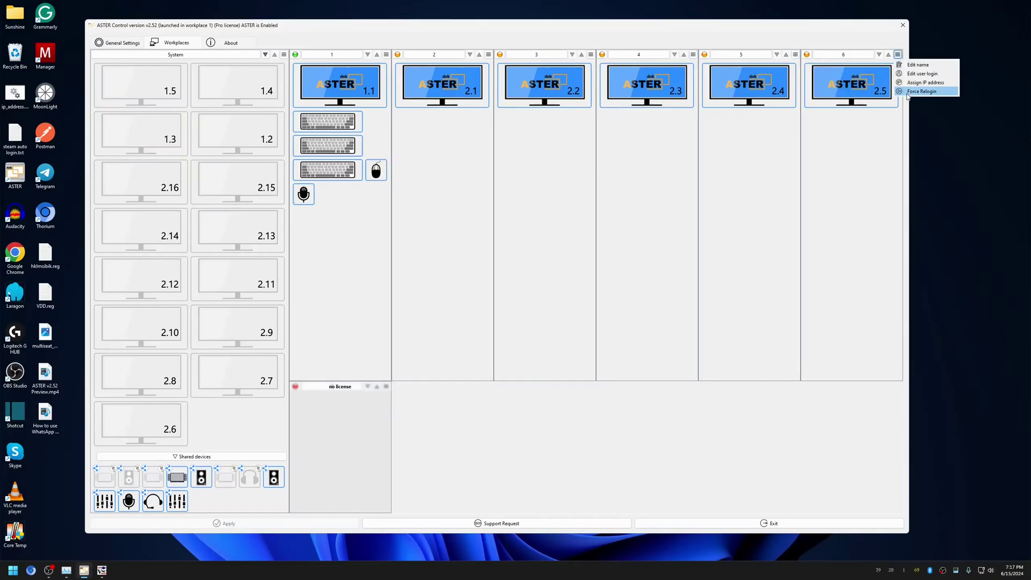
pyautogui.click(856, 92)
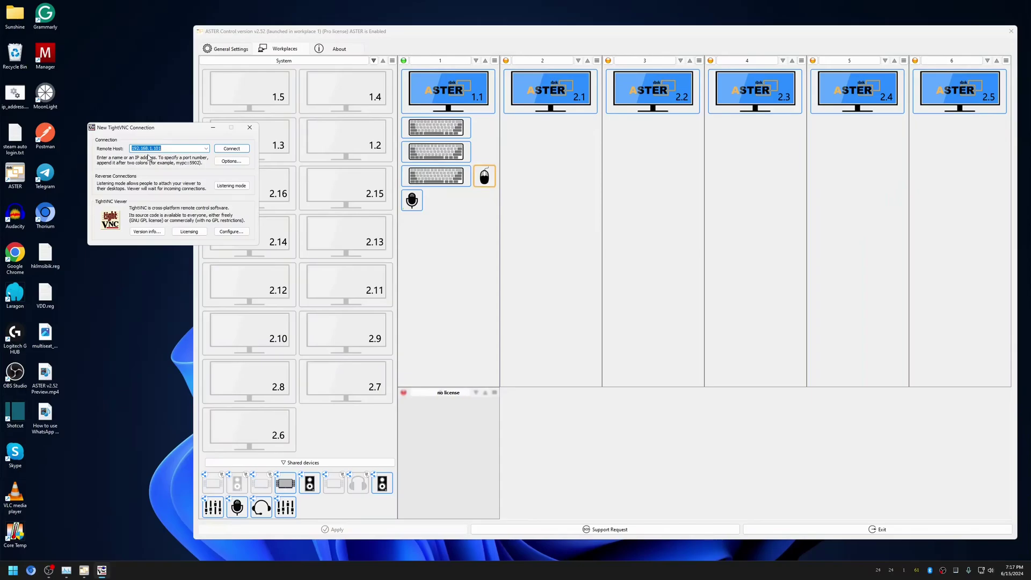
# - Connect to remote host 192.168.1.101 in TightVNC Viewer, check which user is signed in, and minimize the session
pyautogui.click(232, 148)
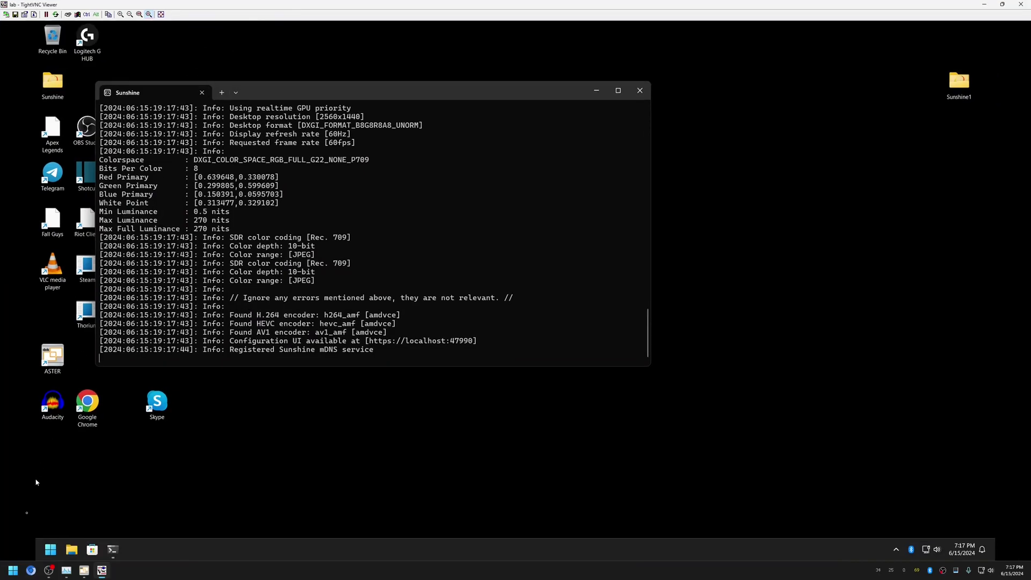
pyautogui.click(51, 549)
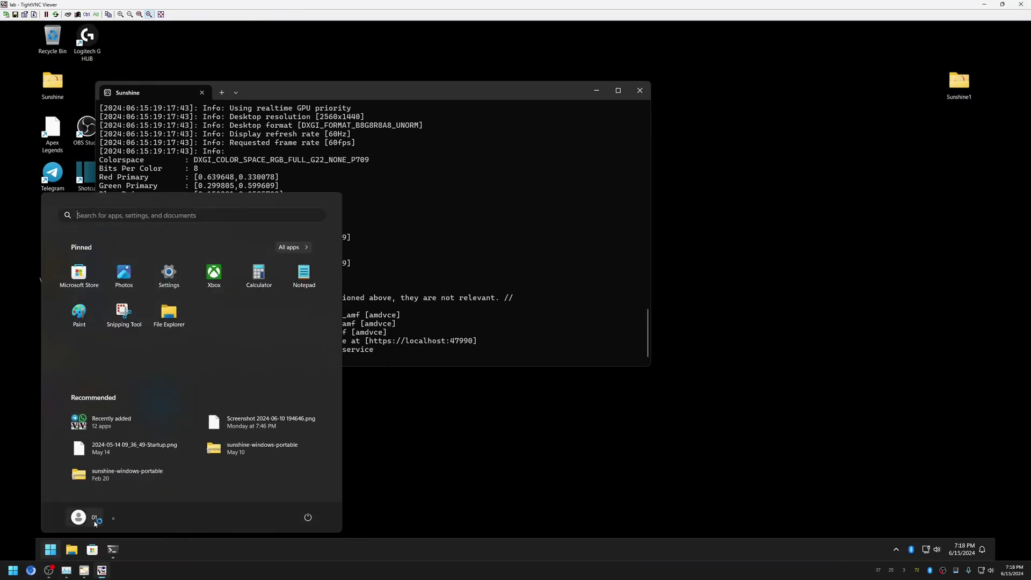
pyautogui.click(563, 460)
pyautogui.click(984, 4)
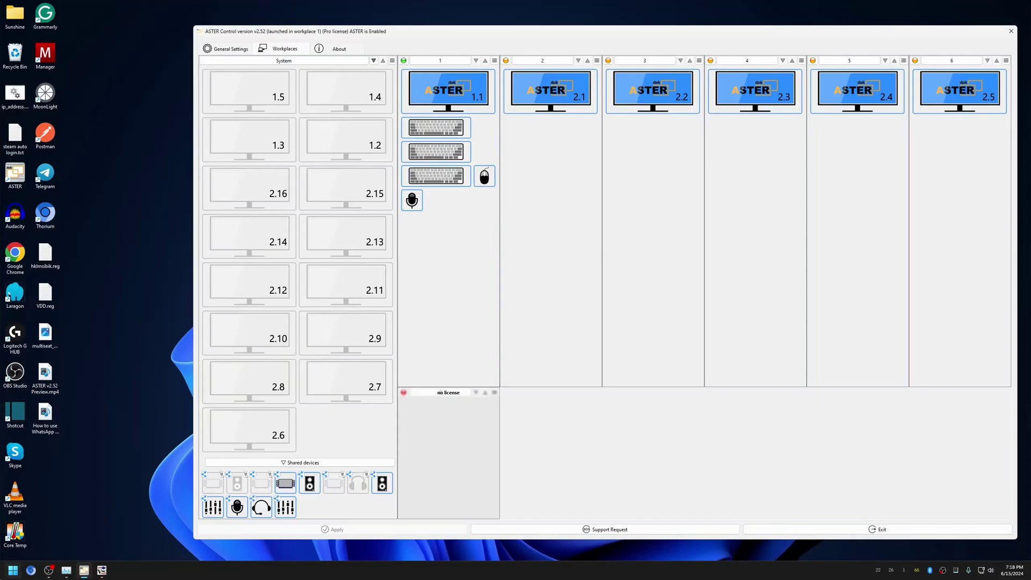
# - Launch another TightVNC Viewer connection to workplace 3's IP address and check which user is signed in there
pyautogui.click(11, 571)
pyautogui.write('t')
pyautogui.press('Return')
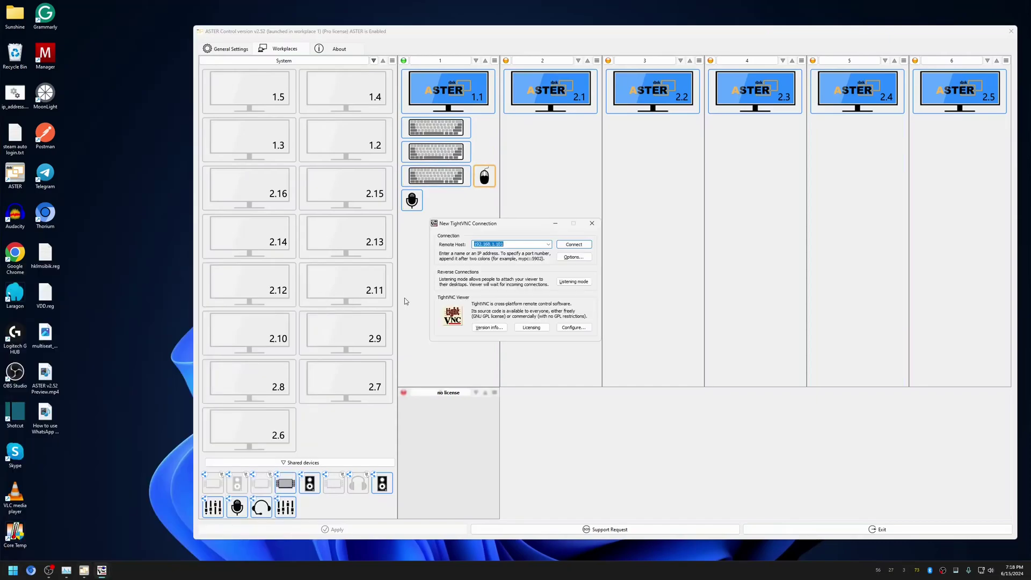
pyautogui.press('Return')
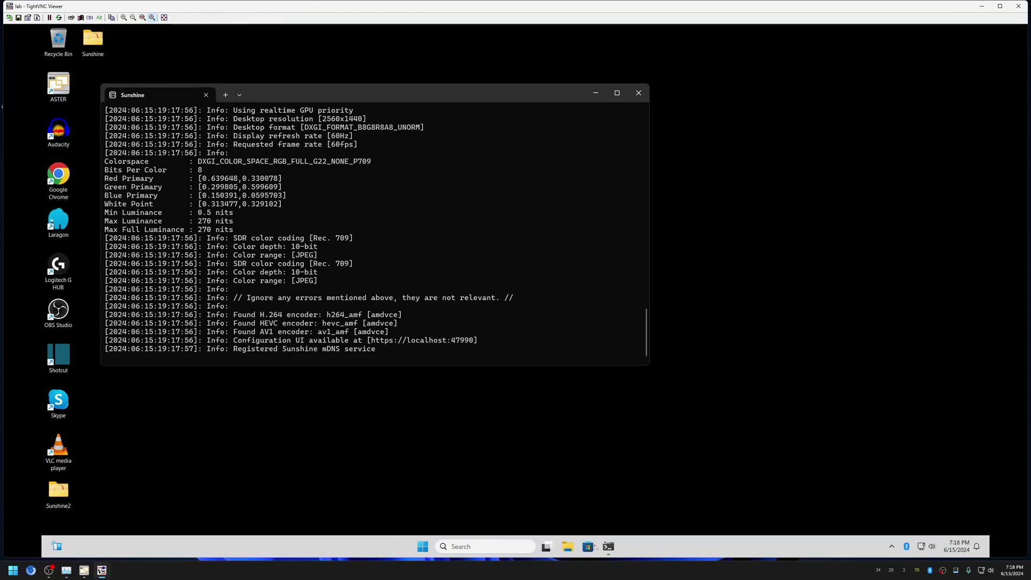
pyautogui.click(423, 546)
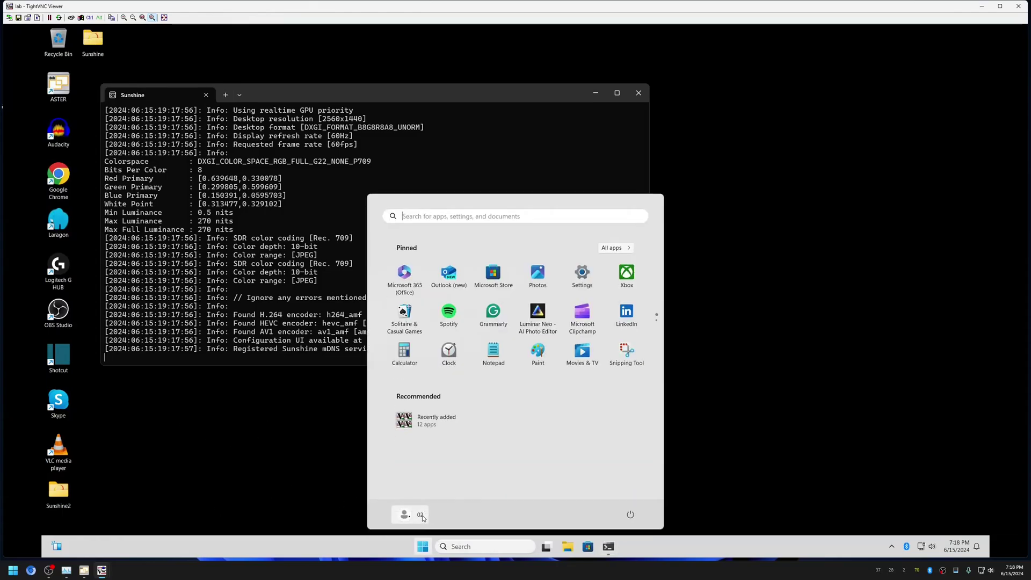
pyautogui.click(333, 414)
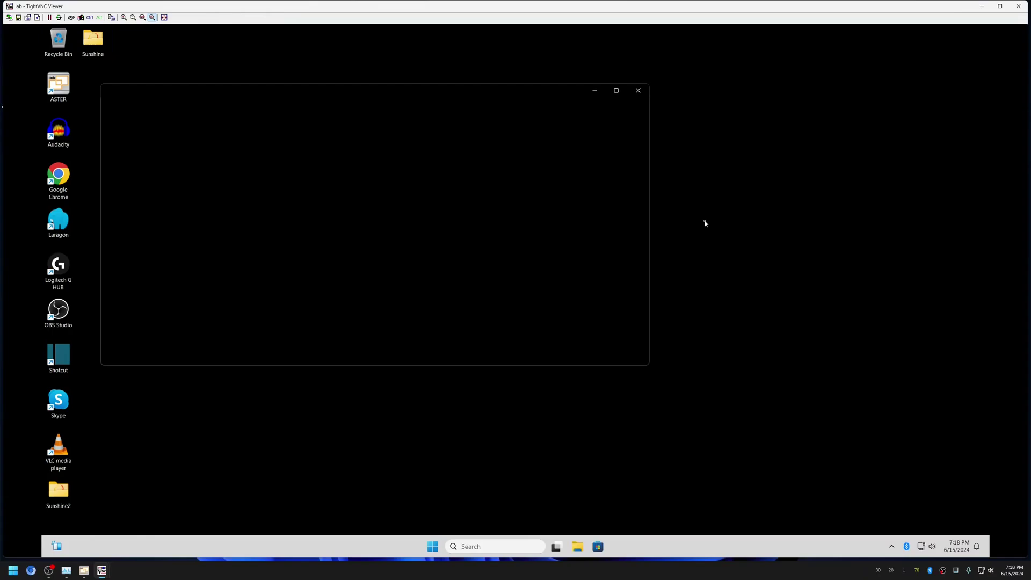
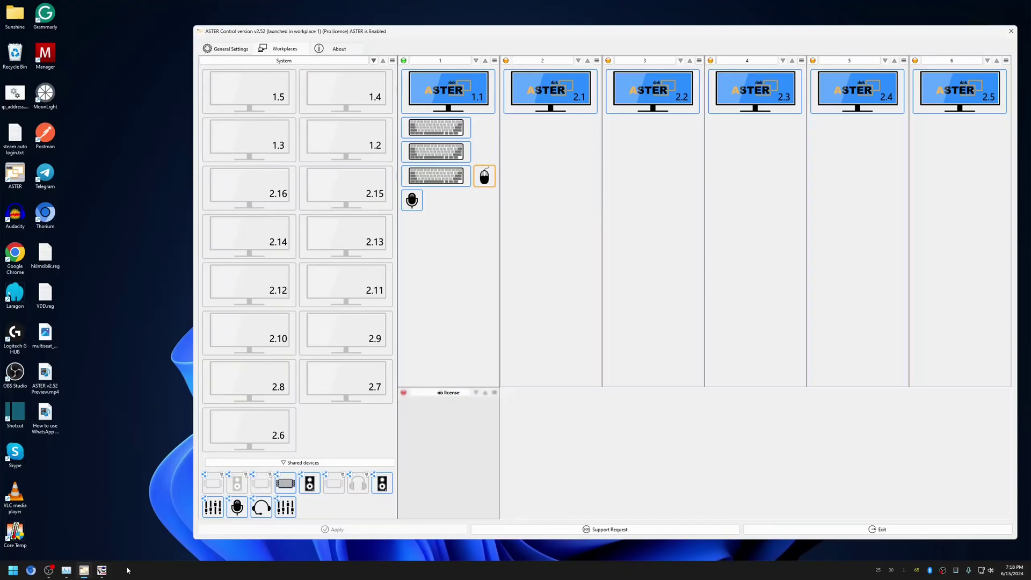
# - Return to user 01's remote session, close the Sunshine console window and show the hidden tray icons
pyautogui.click(102, 571)
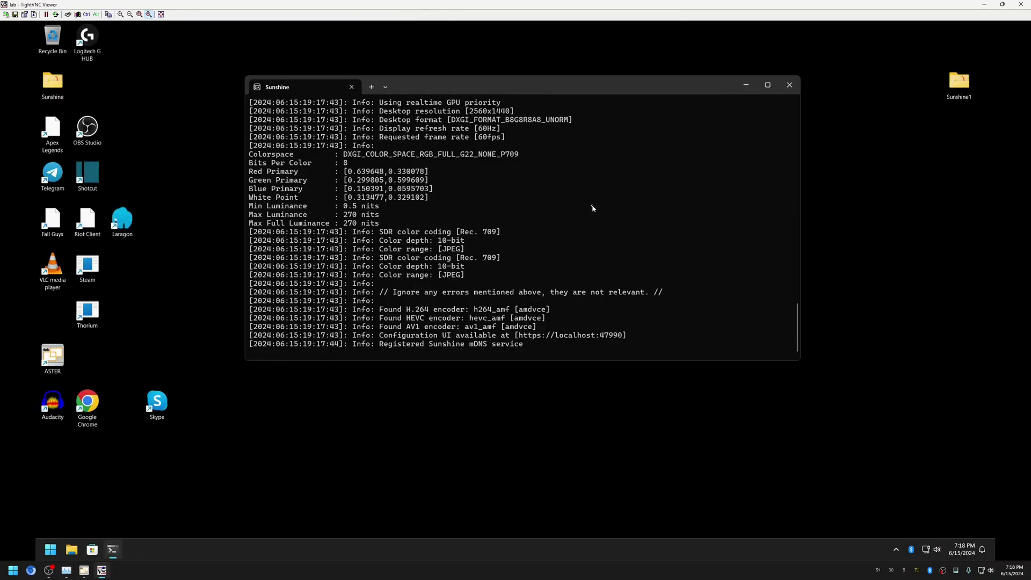
pyautogui.click(795, 87)
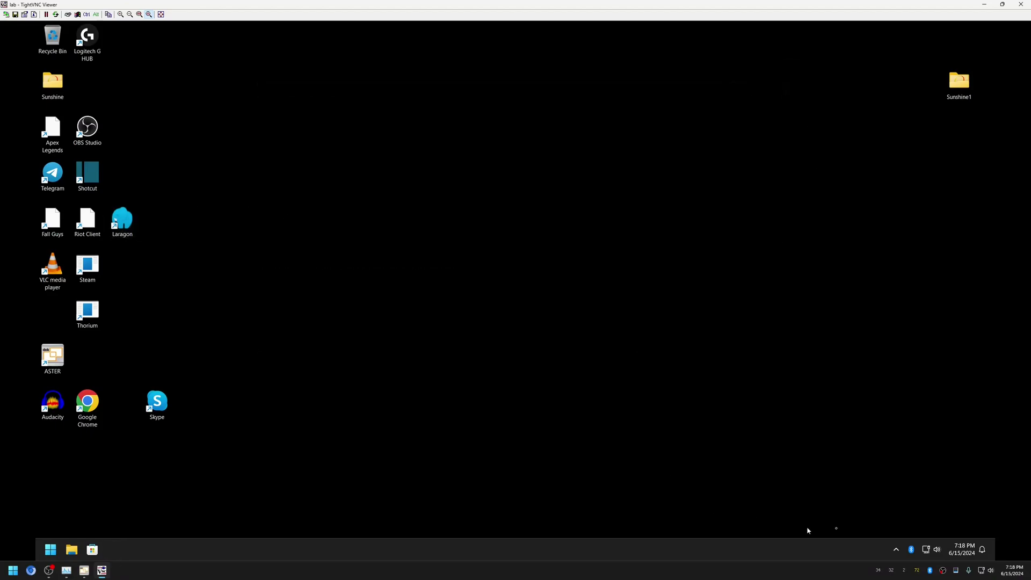
pyautogui.click(893, 551)
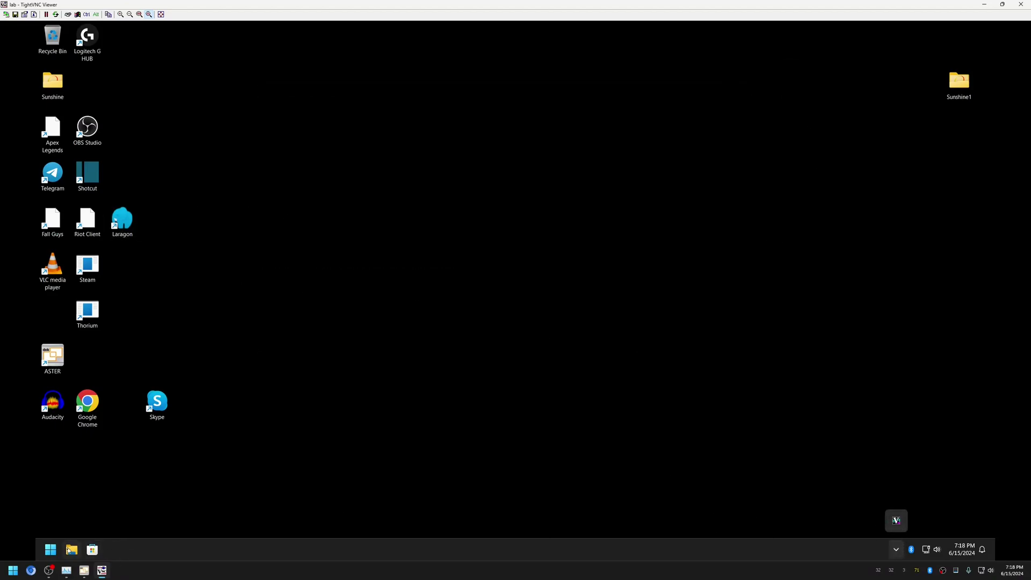
# - Open the Sunshine folder on user 01's remote desktop, then go to shell:startup to view the startup shortcuts
pyautogui.doubleClick(54, 81)
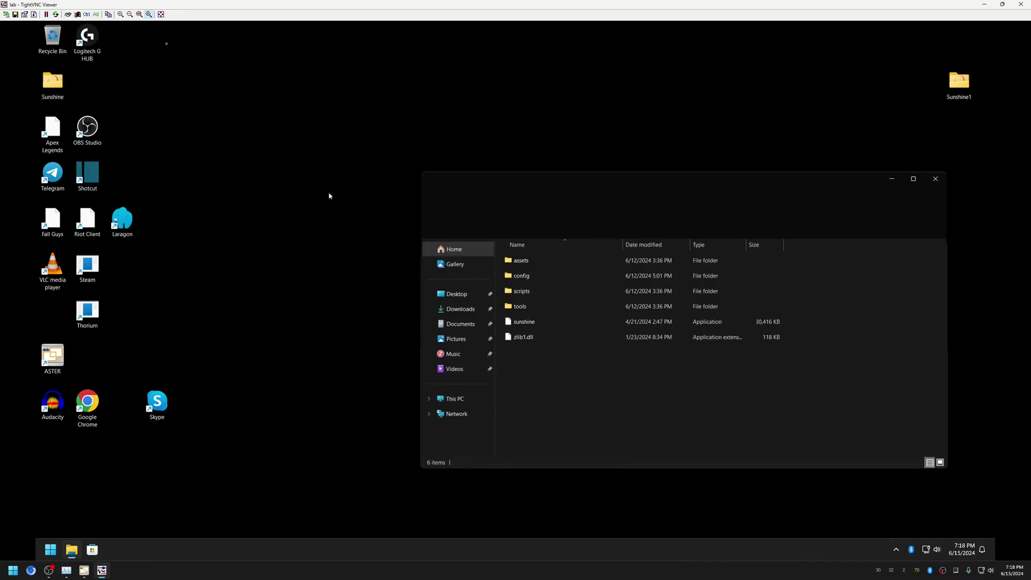
pyautogui.click(558, 321)
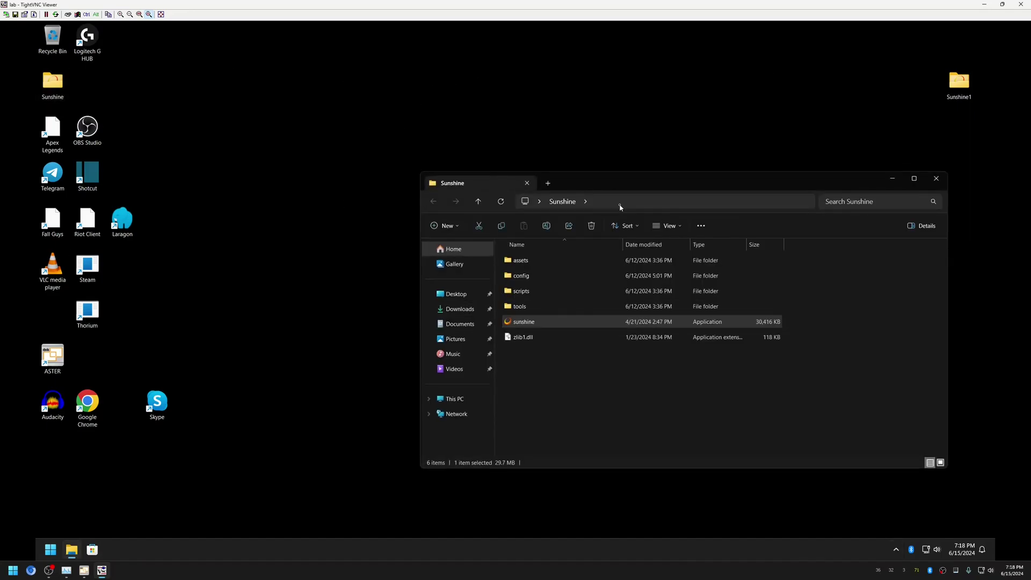
pyautogui.click(621, 203)
pyautogui.write('shell:st')
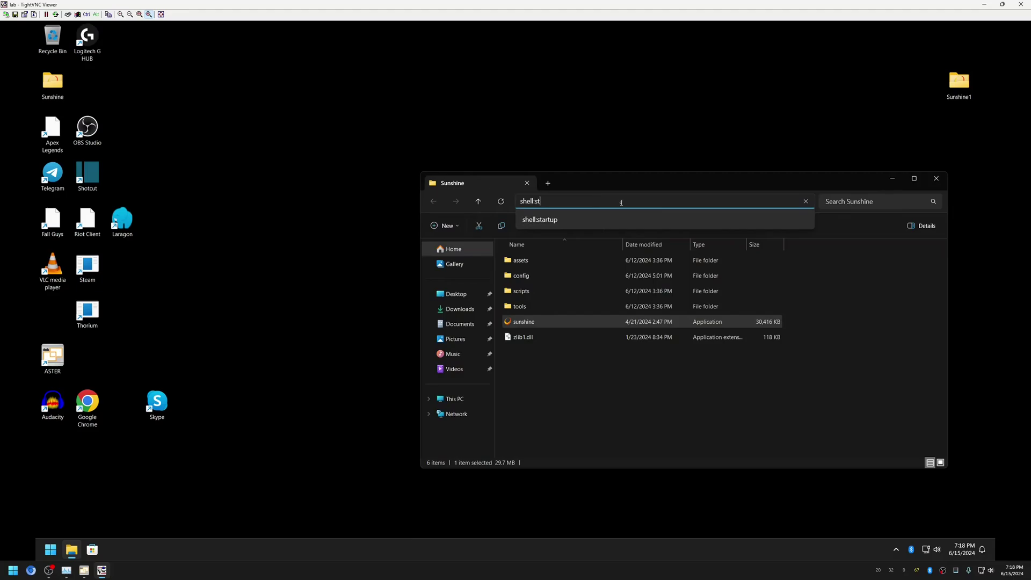
pyautogui.write('artup')
pyautogui.press('Return')
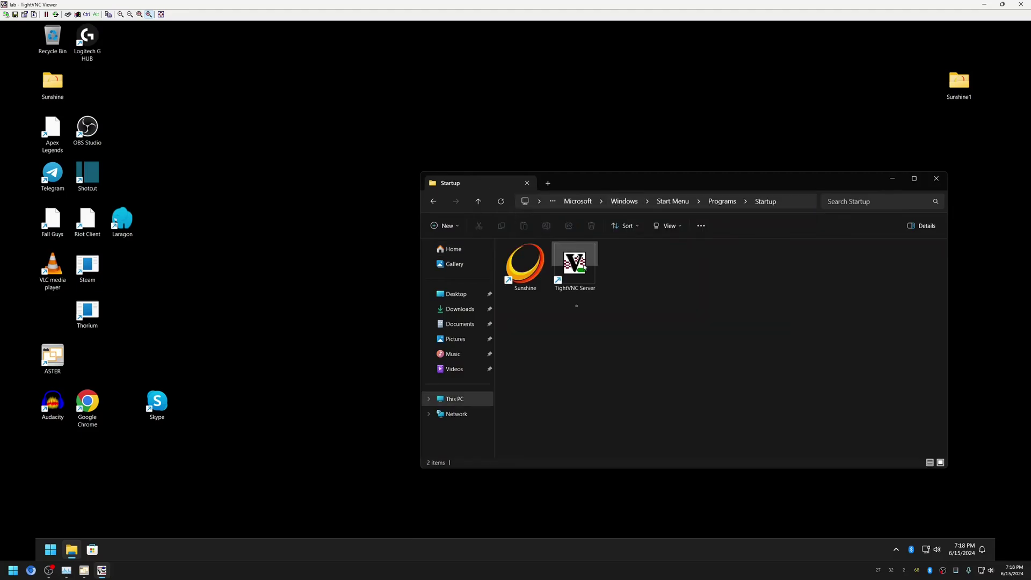
# - Open the file location of the Sunshine startup shortcut and compare it with the Sunshine folder on the desktop
pyautogui.click(525, 263)
pyautogui.rightClick(525, 262)
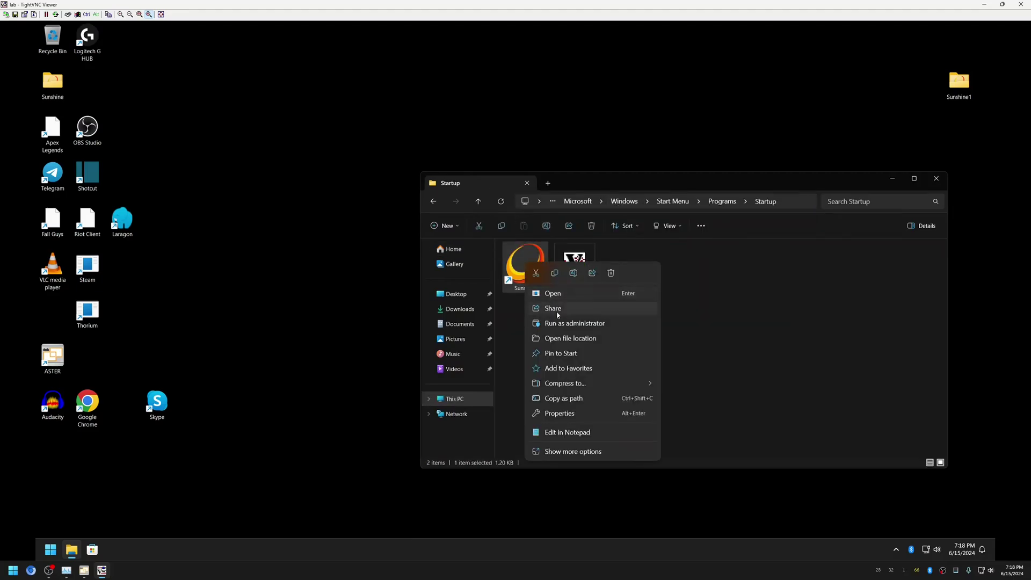
pyautogui.click(562, 339)
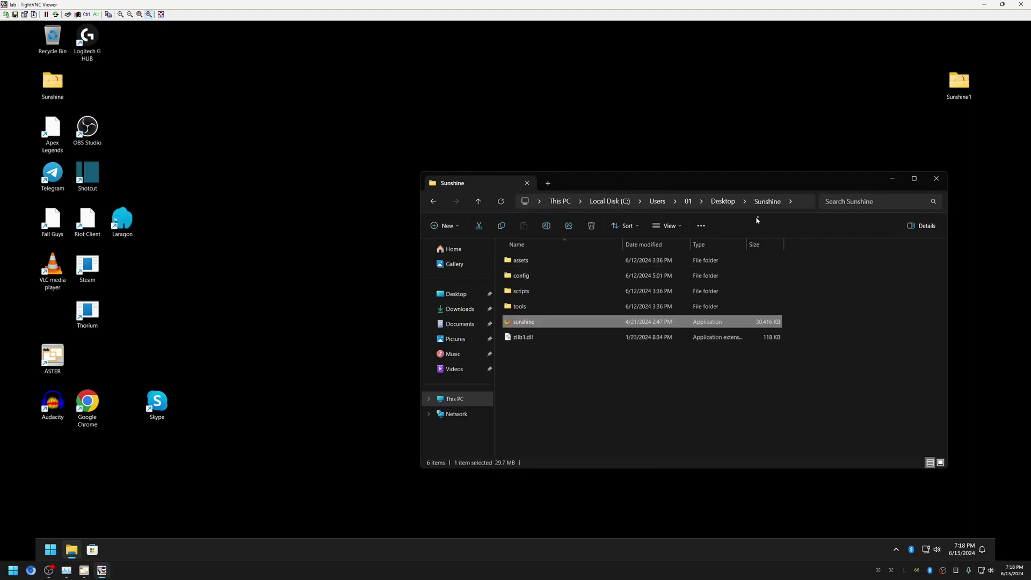
pyautogui.click(63, 85)
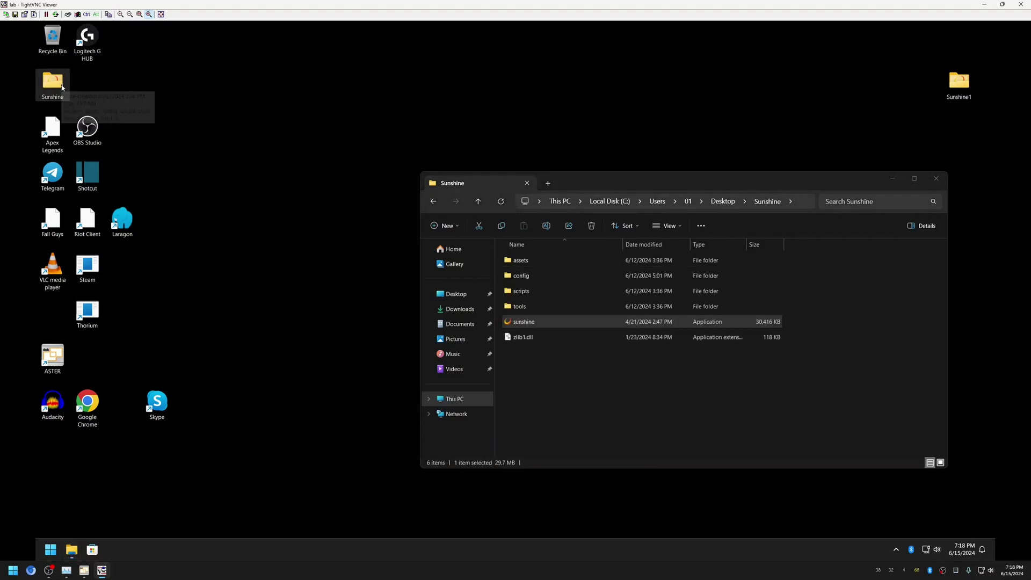
# - Close the startup folder window and launch the sunshine application from the Sunshine folder on user 01's desktop
pyautogui.click(433, 200)
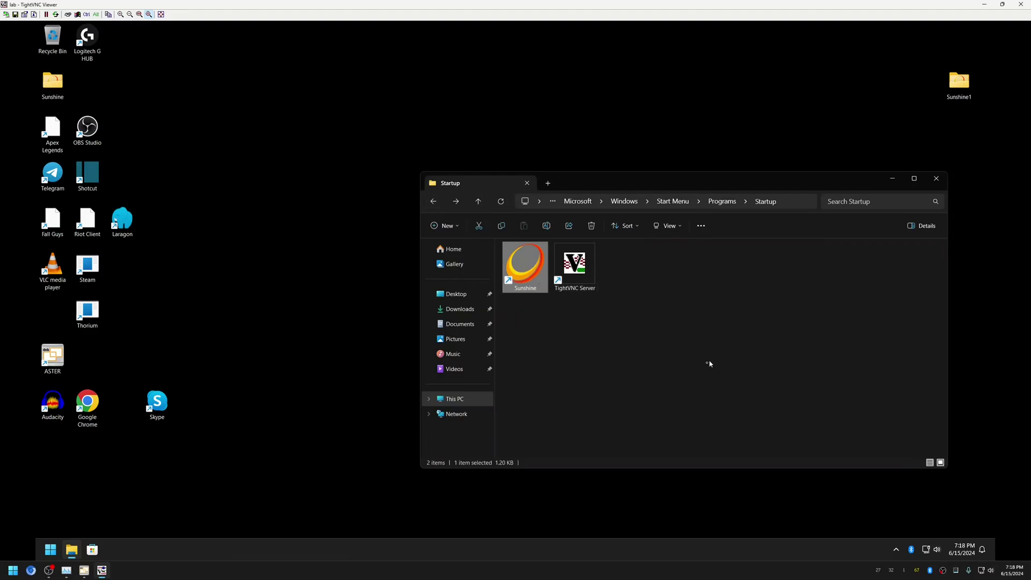
pyautogui.click(936, 178)
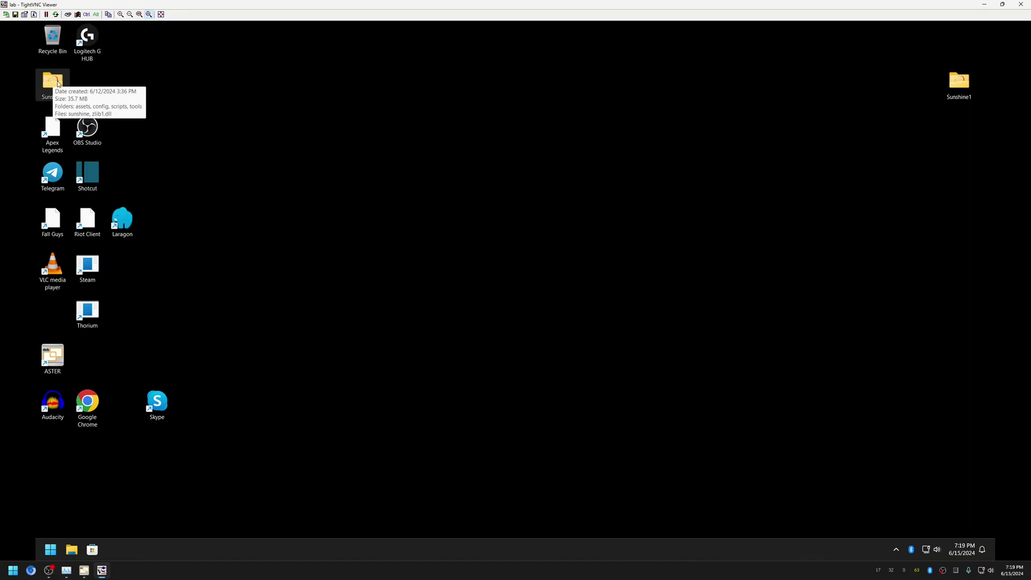
pyautogui.press('super+Down')
pyautogui.moveTo(340, 43); pyautogui.dragTo(575, 1)
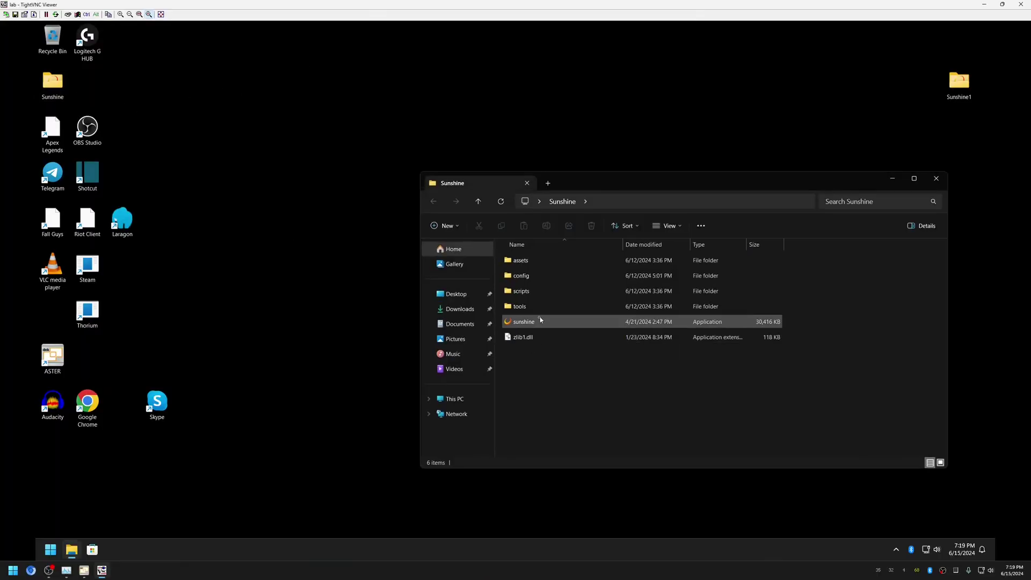
pyautogui.doubleClick(517, 319)
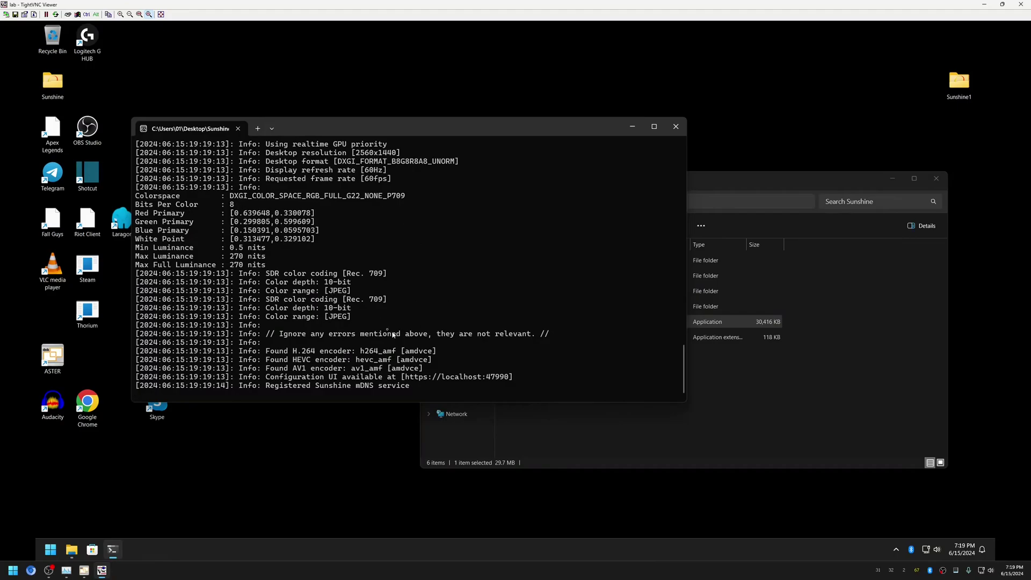
# - Launch Google Chrome on user 01's remote desktop and go to the Sunshine web interface at 192.168.1.101:47990
pyautogui.click(50, 549)
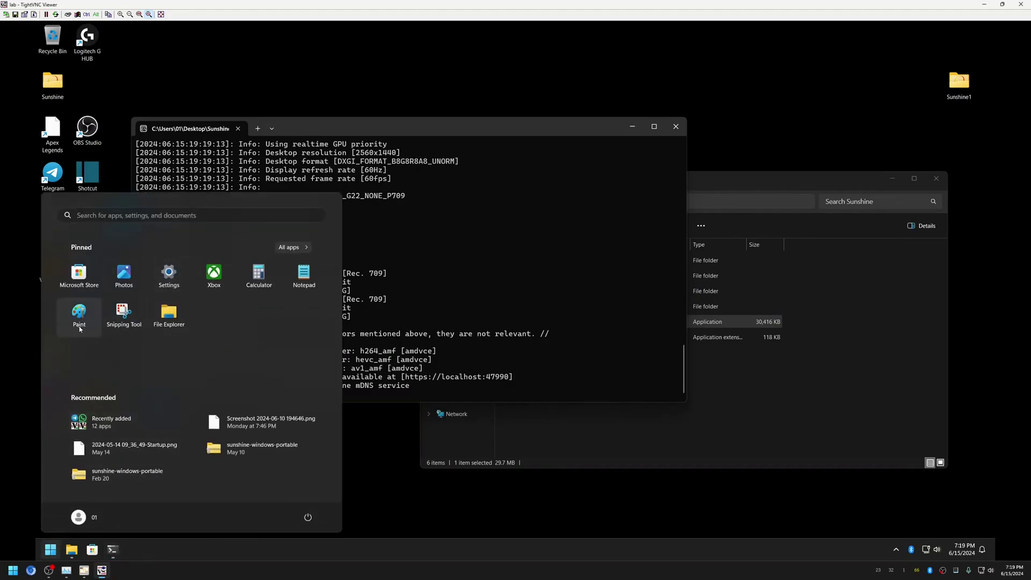
pyautogui.write('chrom')
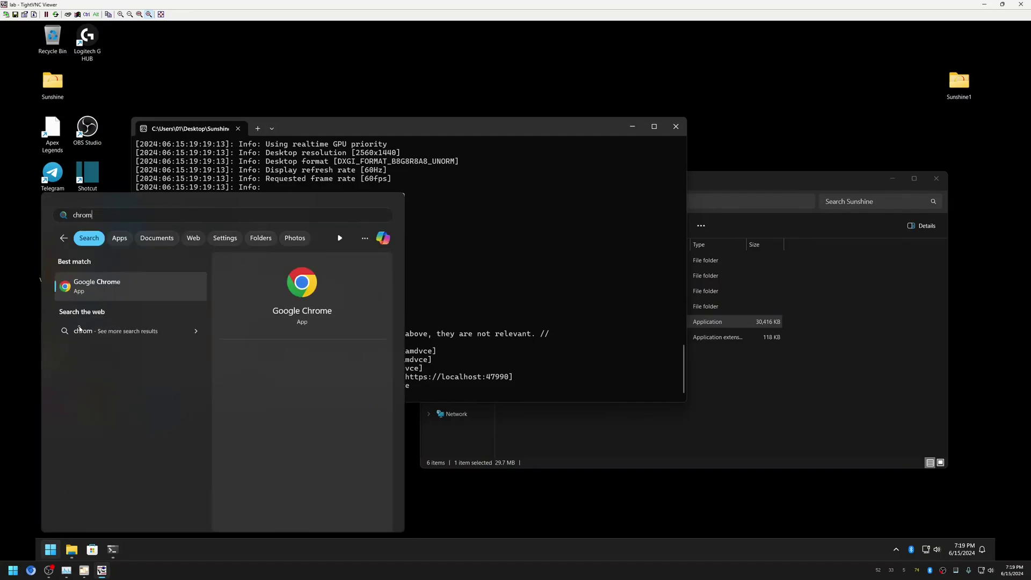
pyautogui.press('Return')
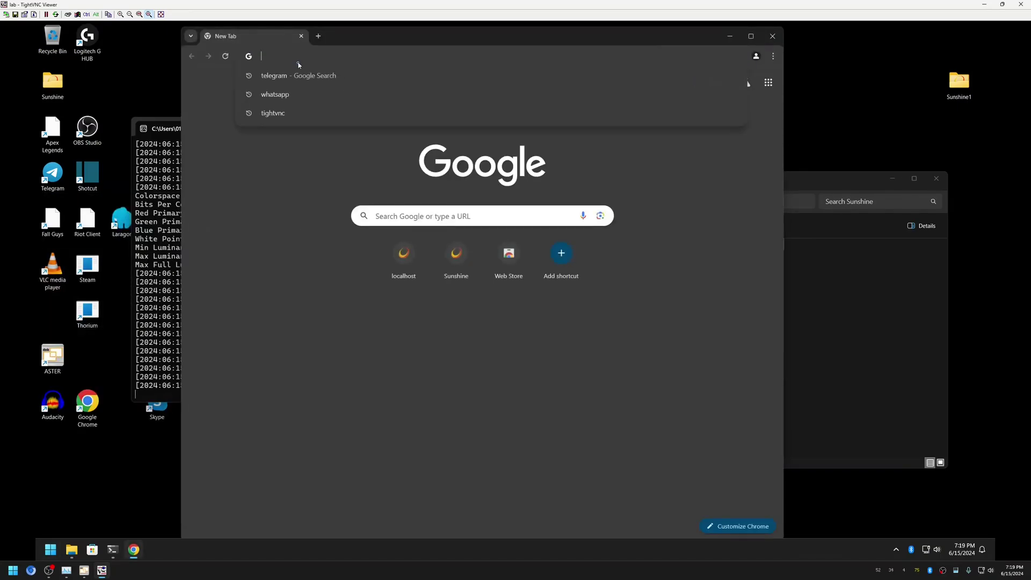
pyautogui.write('192.168.1.101:47990')
pyautogui.press('Return')
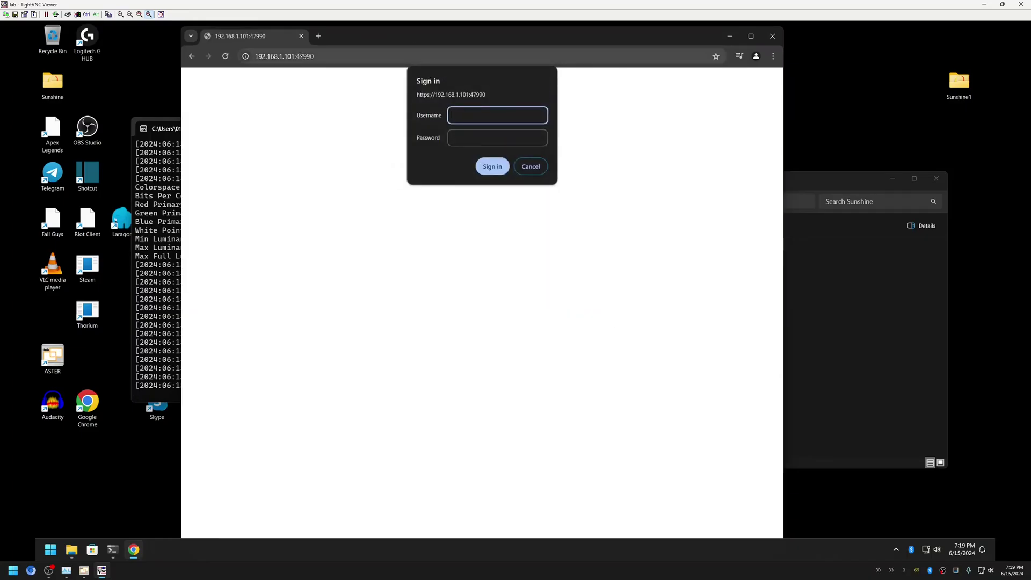
# - Place the browser and Sunshine console windows apart and sign in to the Sunshine web interface with username 01 and the account password
pyautogui.moveTo(360, 36); pyautogui.dragTo(542, 34)
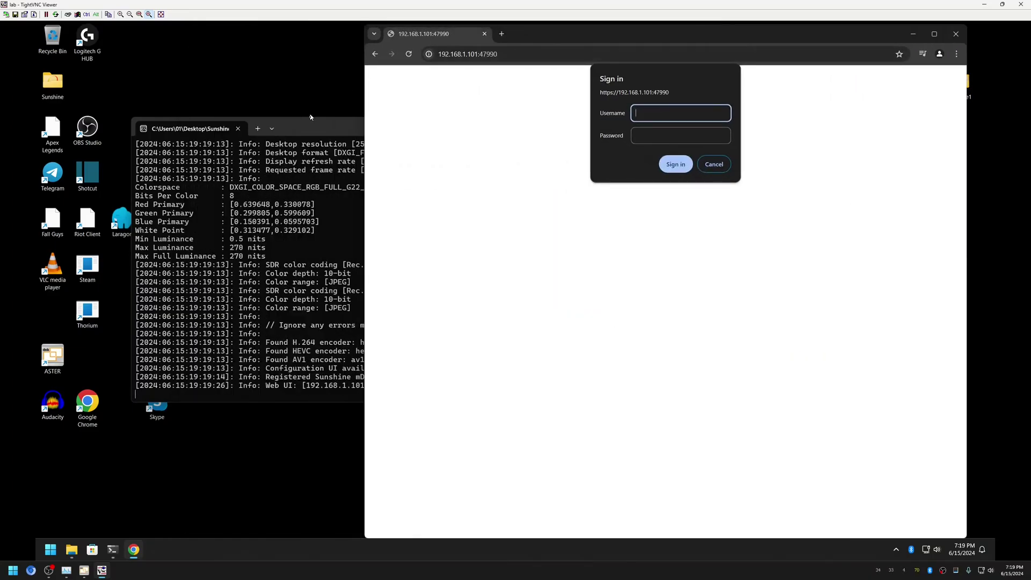
pyautogui.moveTo(312, 129); pyautogui.dragTo(228, 68)
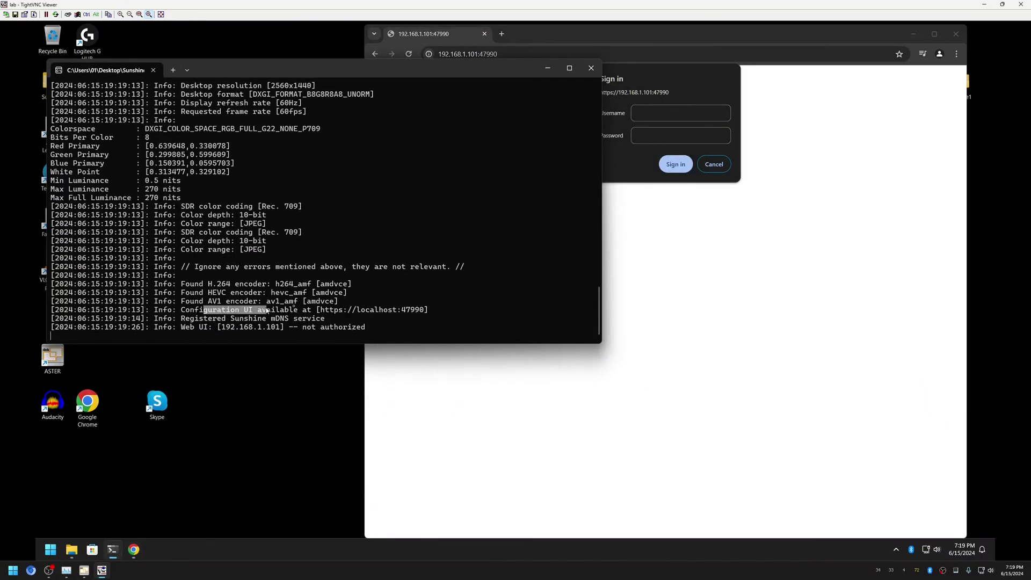
pyautogui.moveTo(203, 309); pyautogui.dragTo(266, 309)
pyautogui.click(651, 115)
pyautogui.write('01')
pyautogui.press('Tab')
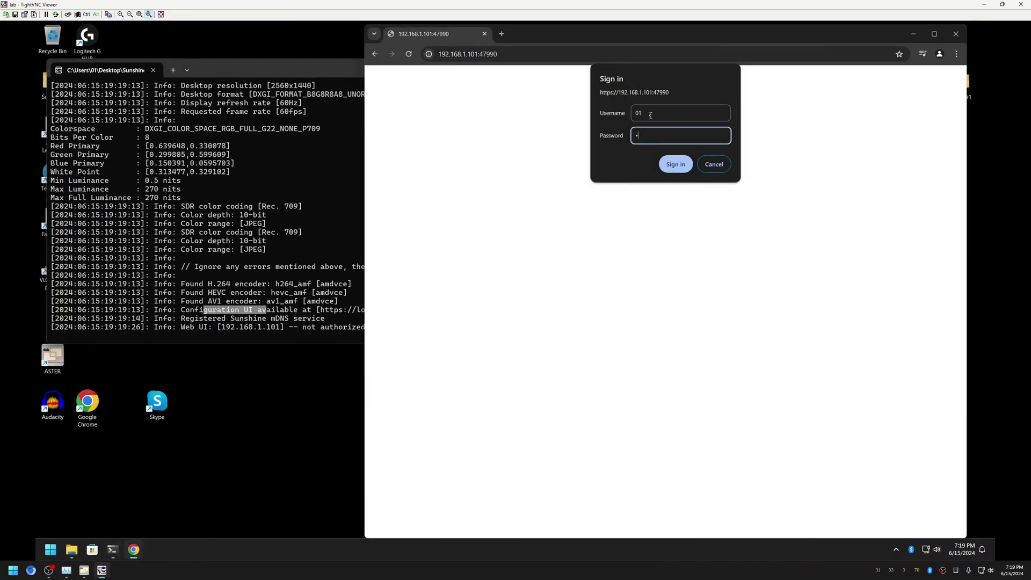
pyautogui.click(677, 163)
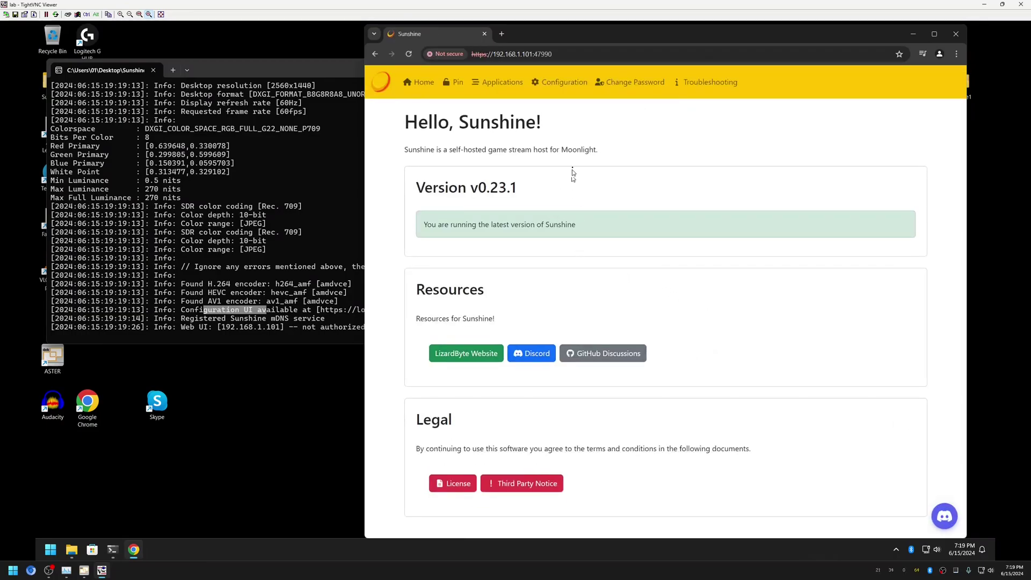
# - Open Sunshine's general configuration settings and examine the Sunshine Name, keeping it as Workplace2
pyautogui.click(559, 84)
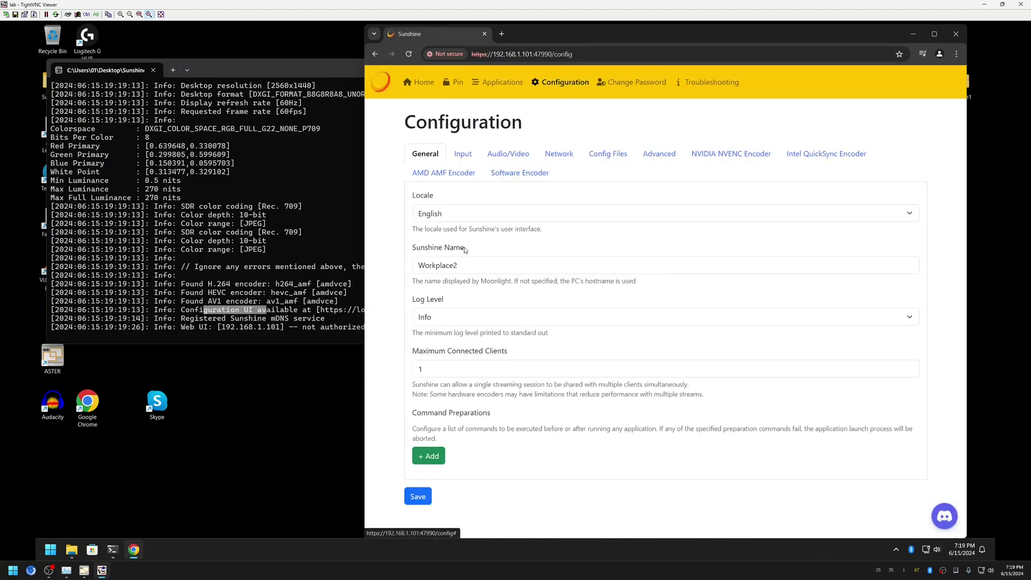
pyautogui.moveTo(417, 247); pyautogui.dragTo(443, 254)
pyautogui.doubleClick(439, 272)
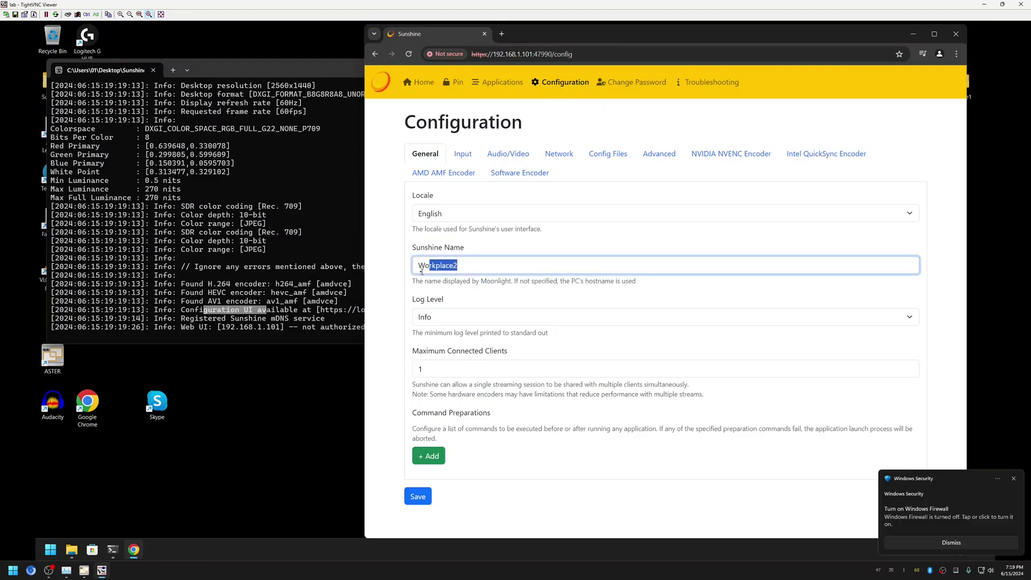
pyautogui.press('BackSpace')
pyautogui.hotkey('ctrl', 'z')
pyautogui.click(473, 283)
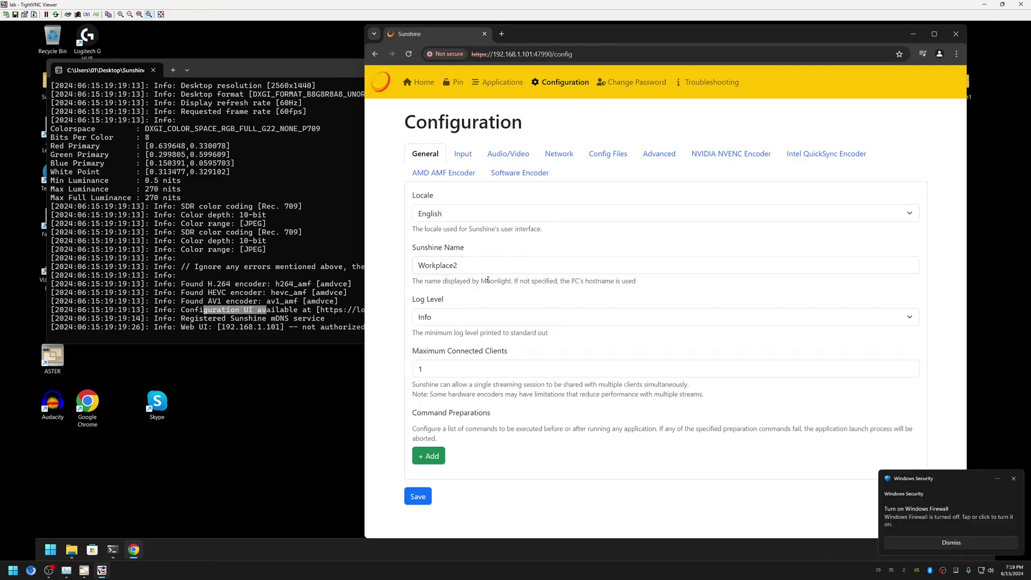
# - Launch Moonlight on the local computer and remove the existing Workplace2 entry from its computer list
pyautogui.click(13, 574)
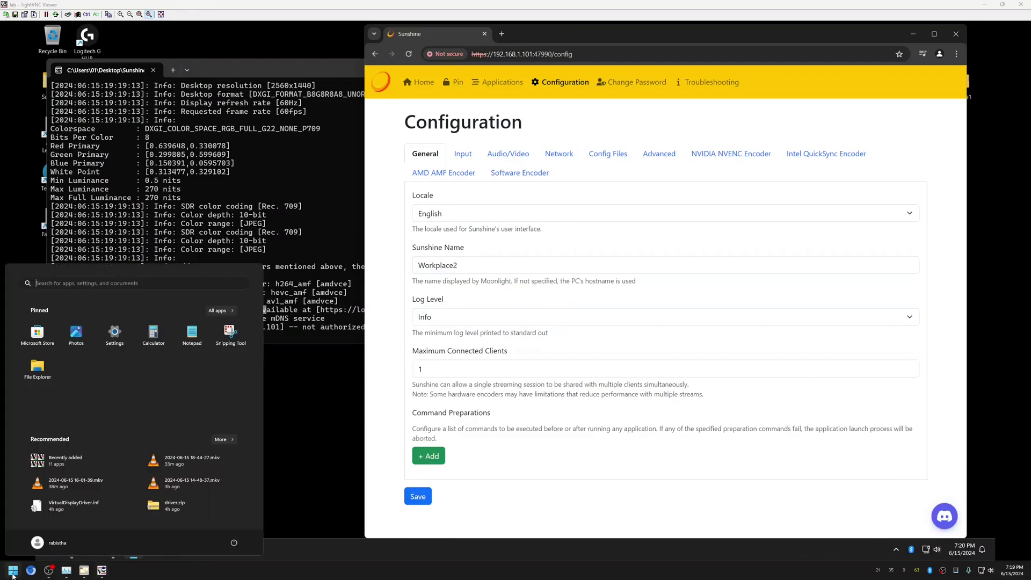
pyautogui.write('moon')
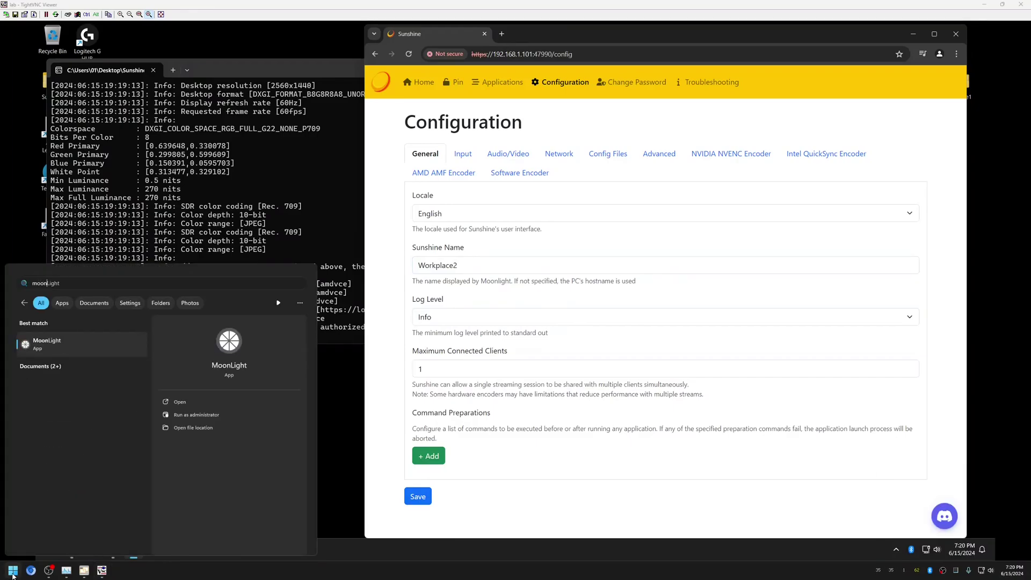
pyautogui.press('Return')
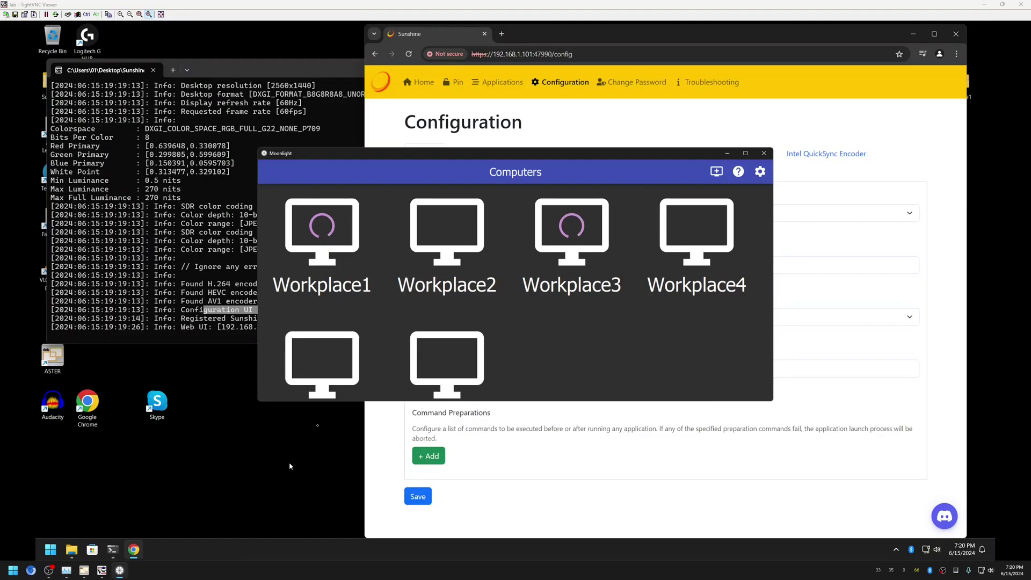
pyautogui.click(418, 254)
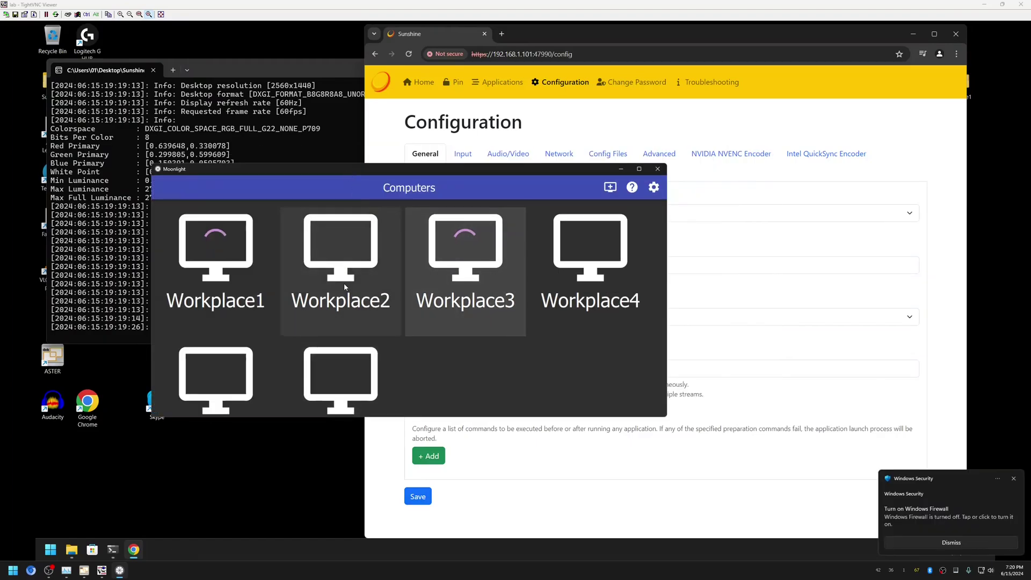
pyautogui.click(164, 187)
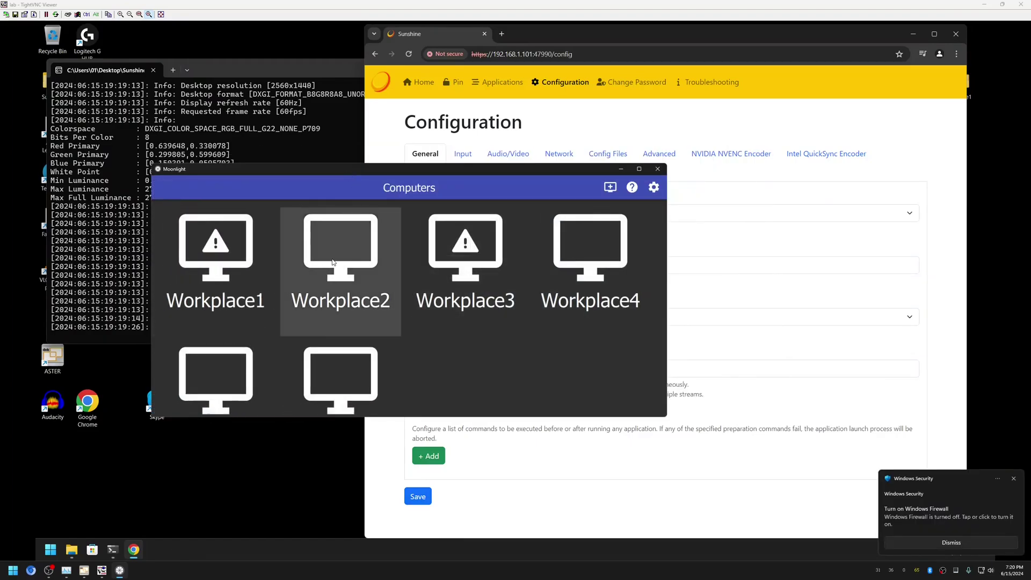
pyautogui.rightClick(331, 259)
pyautogui.click(350, 322)
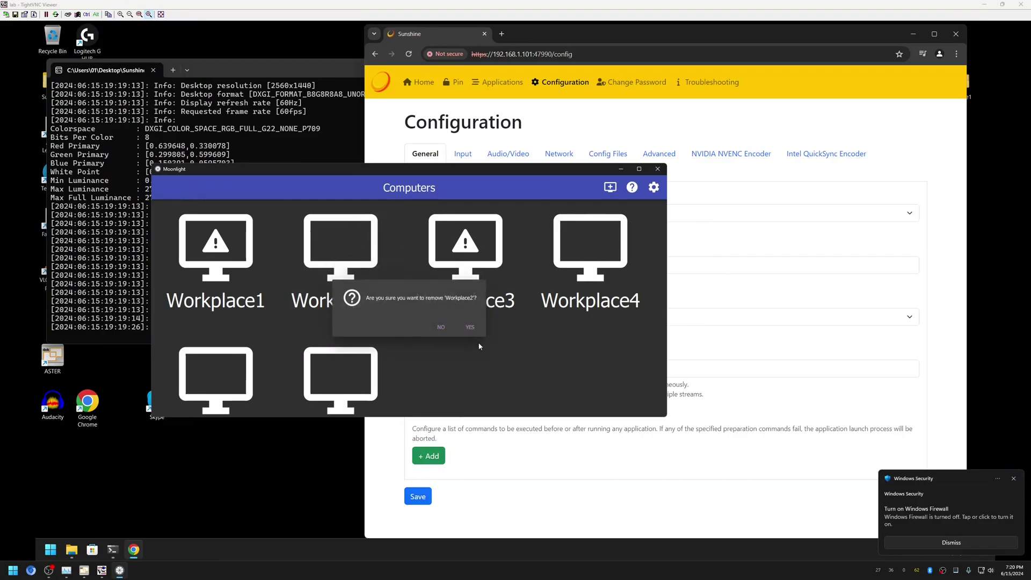
pyautogui.click(471, 327)
# - Add a host PC with the IP address 192.168.1.101 to Moonlight and move its window away from the Sunshine page
pyautogui.click(610, 187)
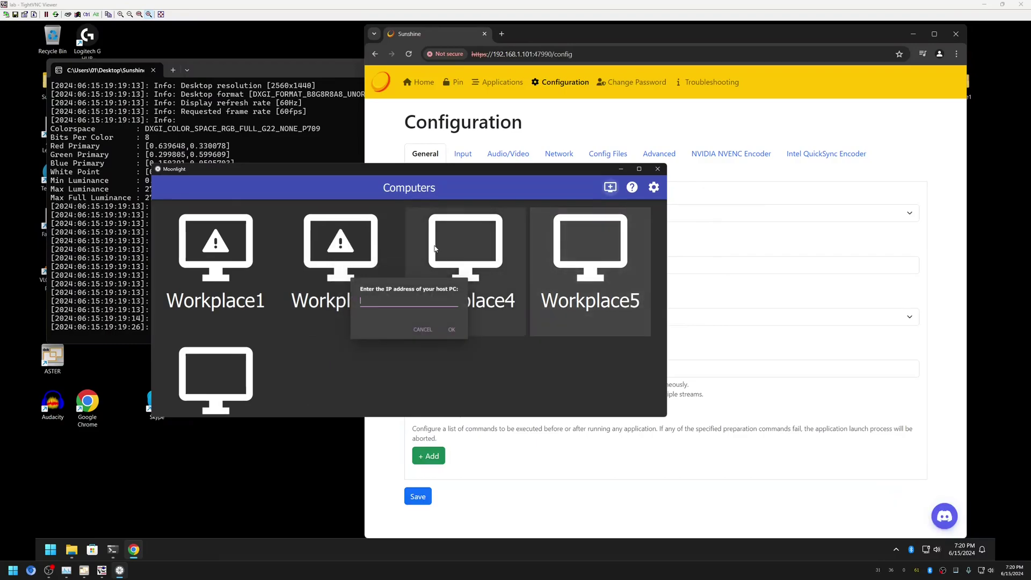
pyautogui.write('192.168.1.101')
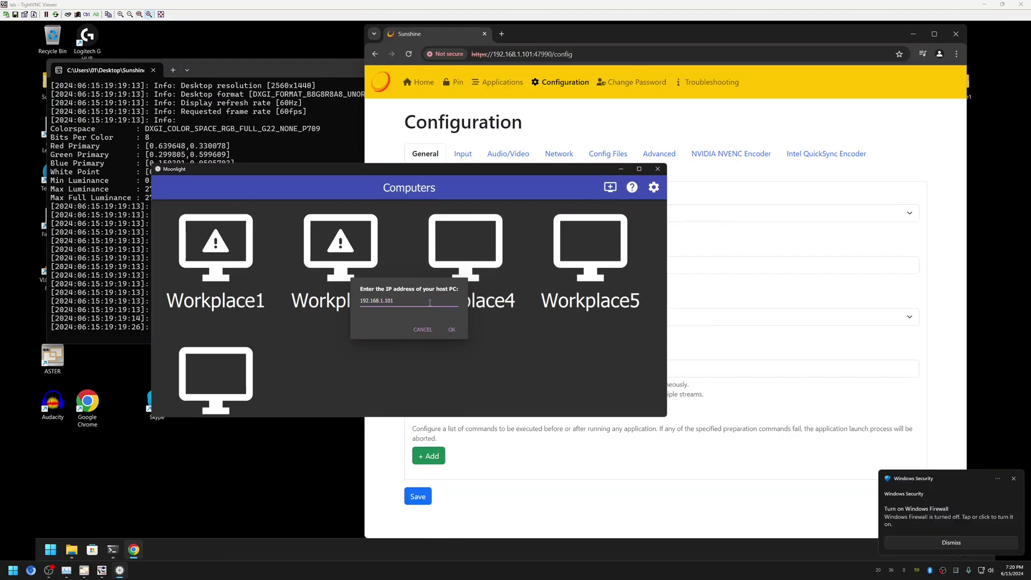
pyautogui.click(451, 329)
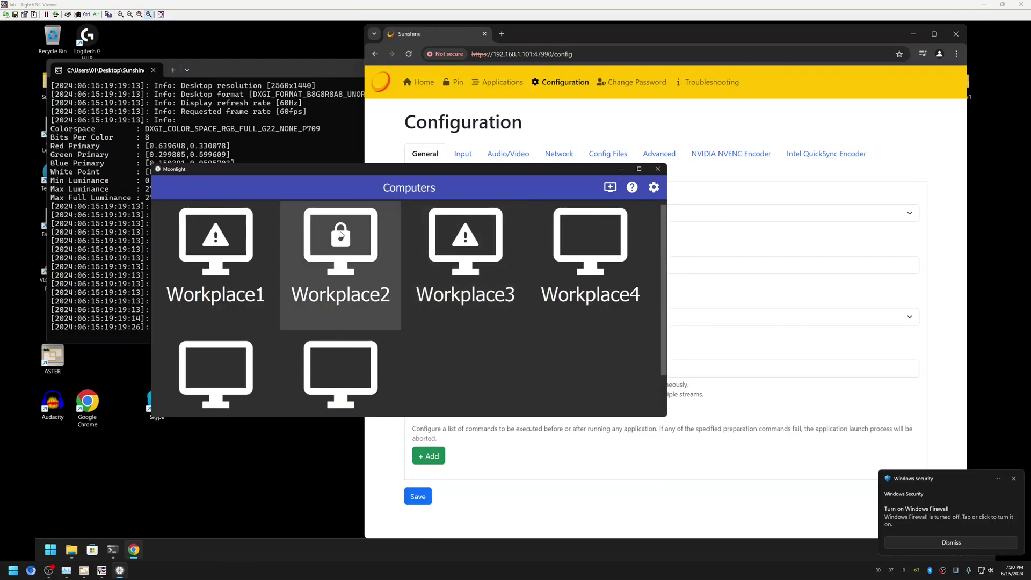
pyautogui.moveTo(342, 246); pyautogui.dragTo(218, 220)
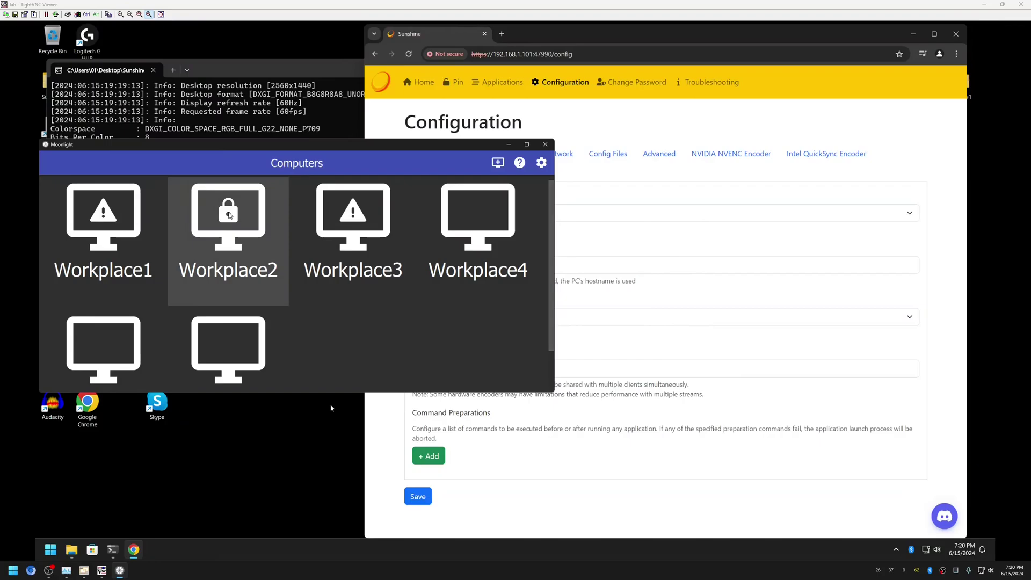
# - Start pairing Moonlight with Workplace2 and submit the pairing PIN on Sunshine's PIN Pairing page
pyautogui.click(230, 216)
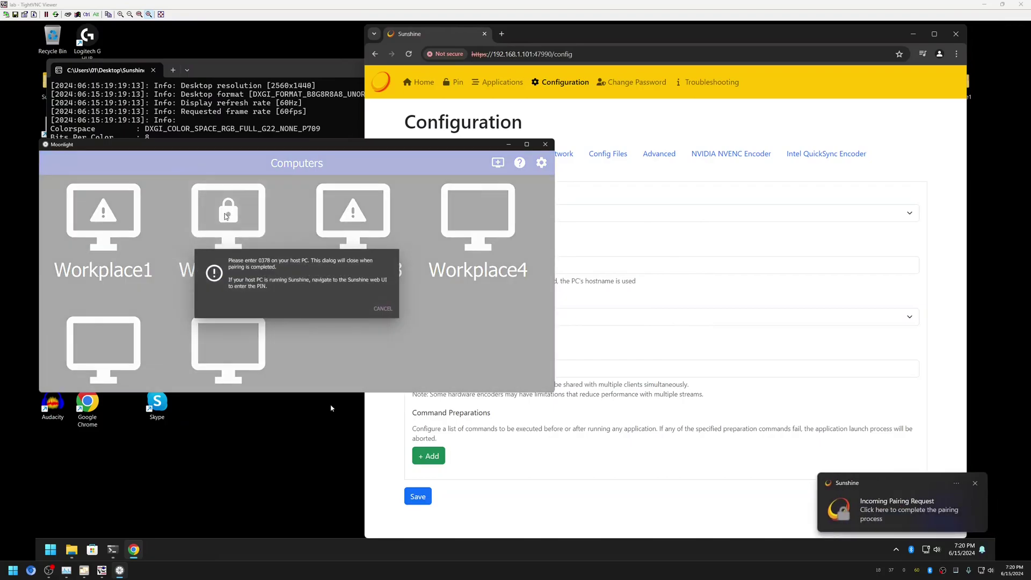
pyautogui.click(648, 103)
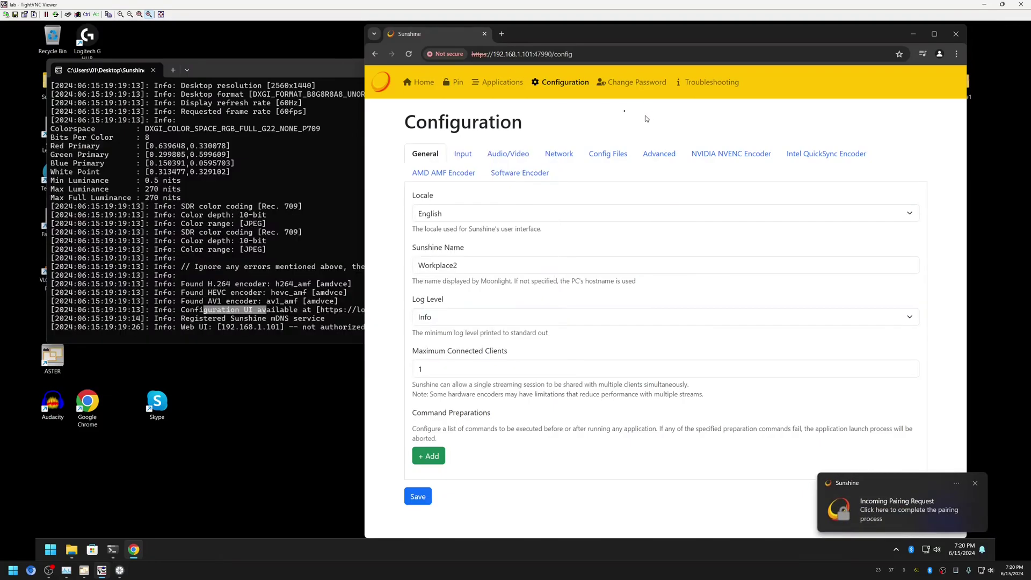
pyautogui.click(453, 83)
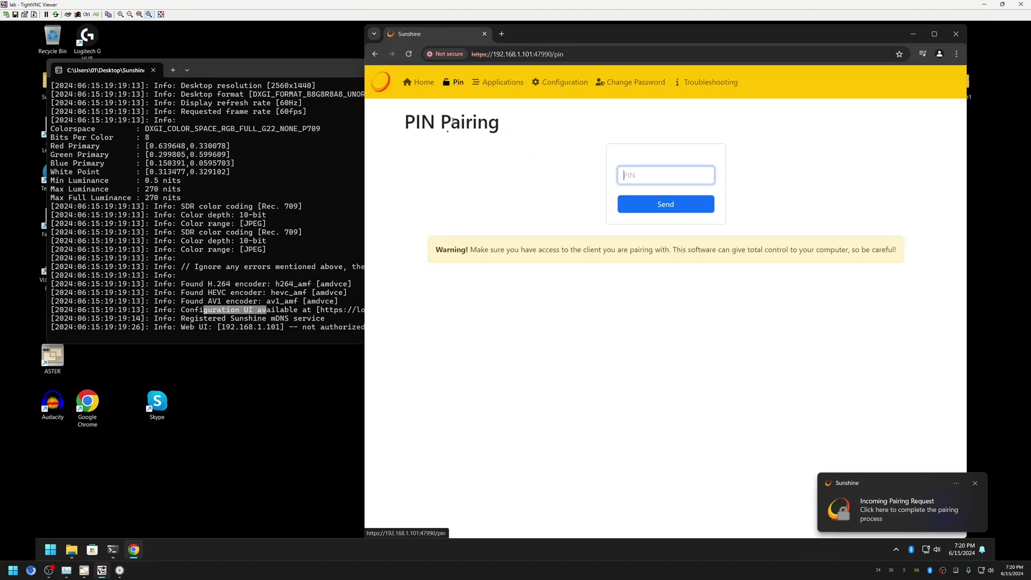
pyautogui.click(119, 571)
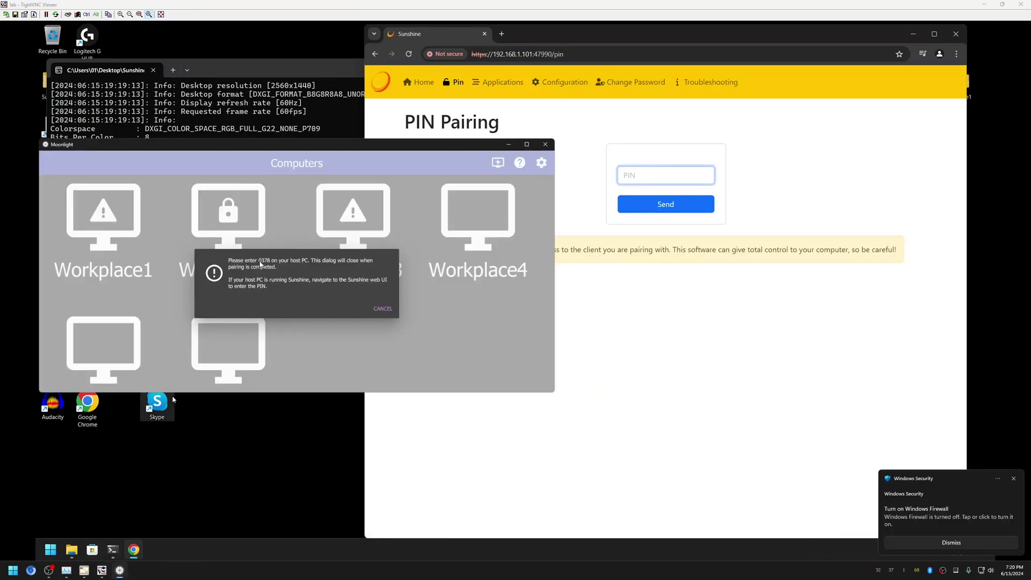
pyautogui.click(657, 175)
pyautogui.write('0378')
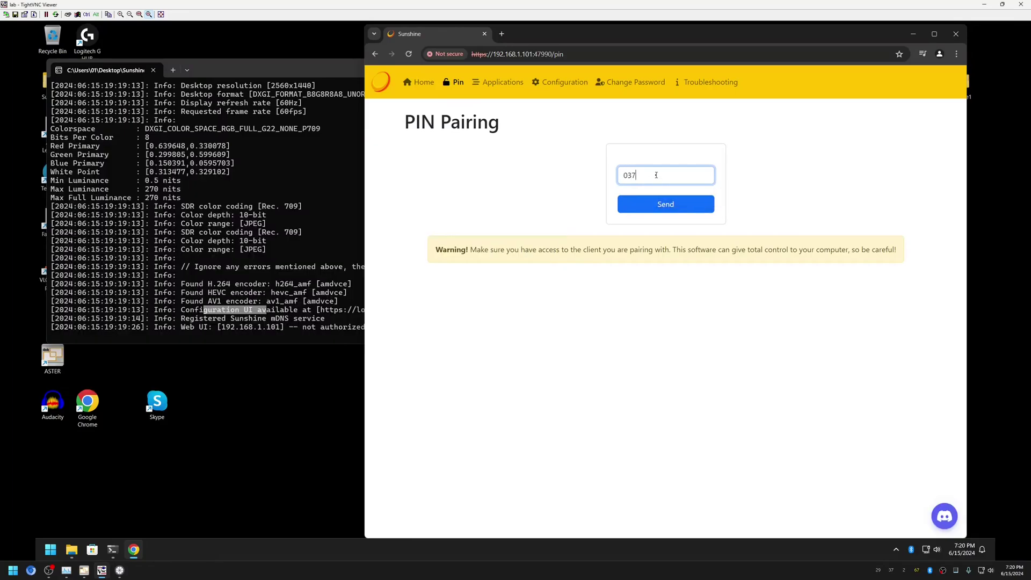
pyautogui.click(658, 204)
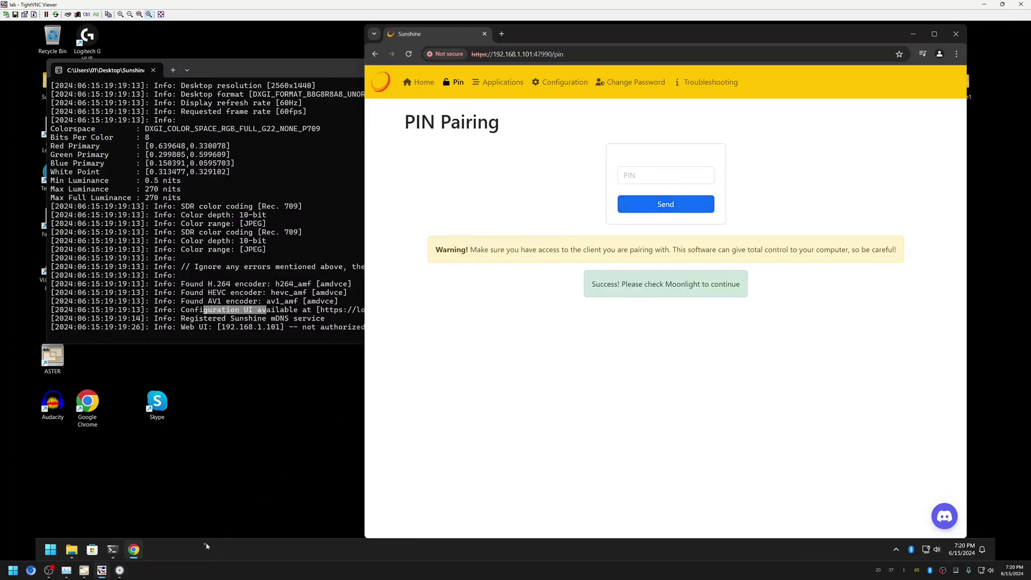
# - Return to Moonlight, start the Desktop stream of Workplace2, and close the Chrome window on user 01's remote desktop
pyautogui.click(124, 571)
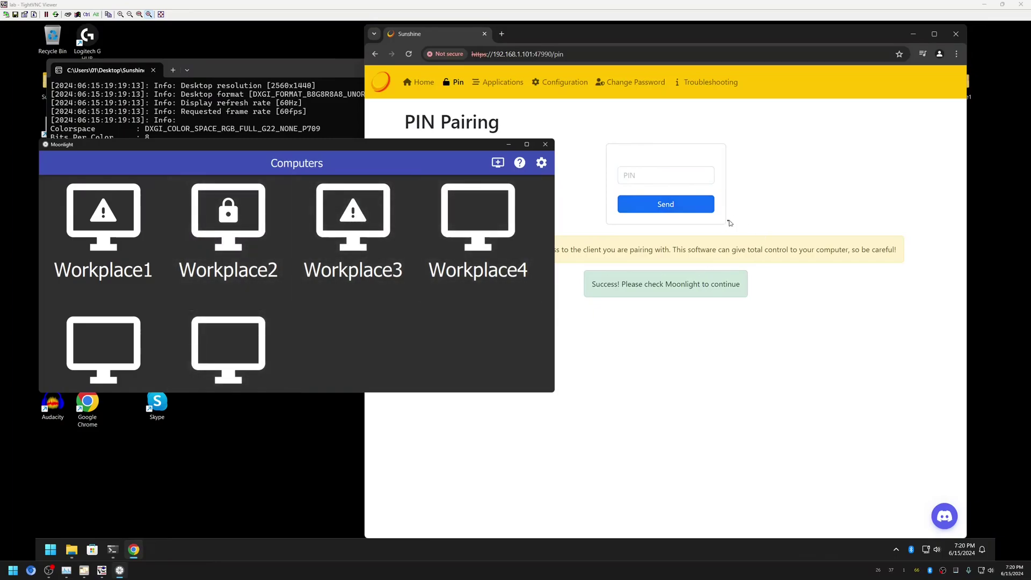
pyautogui.click(228, 215)
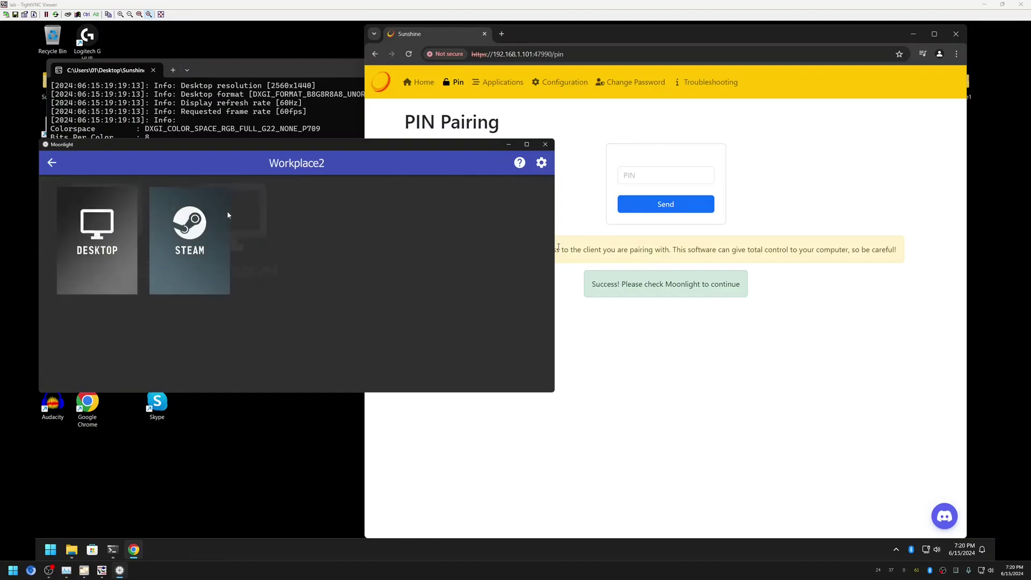
pyautogui.click(107, 239)
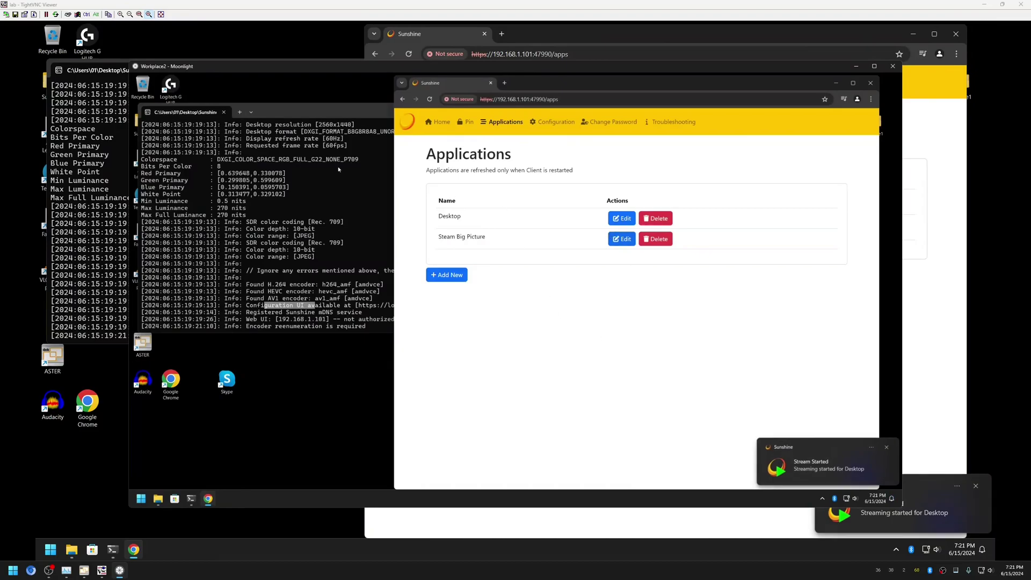
pyautogui.click(956, 35)
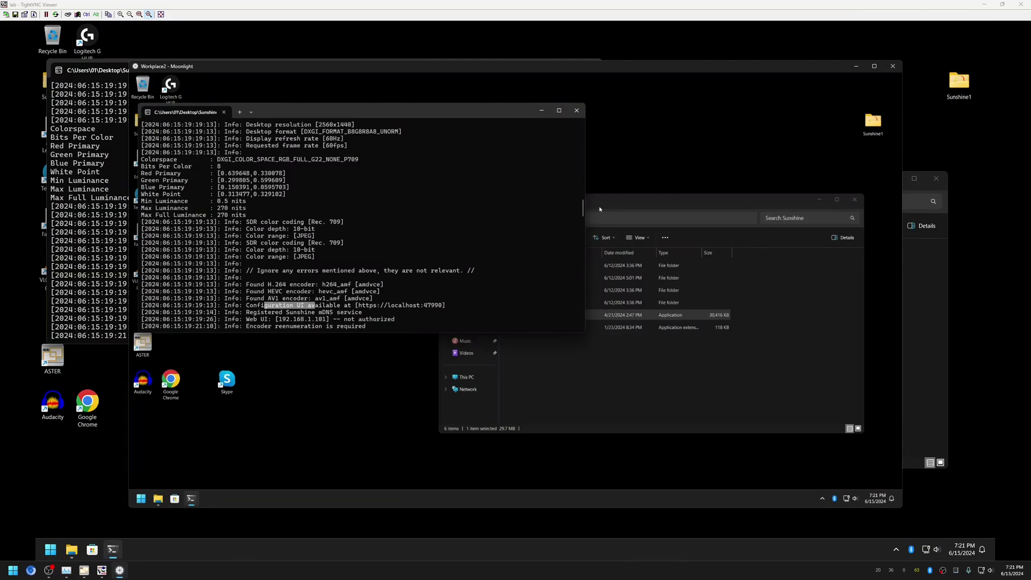
# - Clear away the TightVNC Viewer and the streamed Sunshine folder window, and move the Sunshine console off Workplace2's desktop icons
pyautogui.press('super')
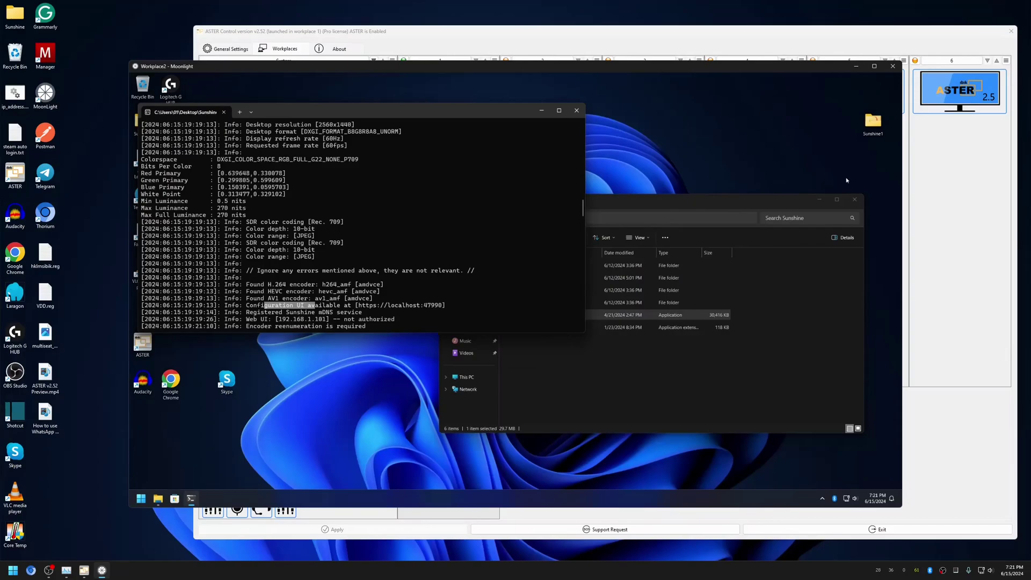
pyautogui.click(854, 199)
pyautogui.moveTo(322, 111); pyautogui.dragTo(482, 118)
pyautogui.click(392, 153)
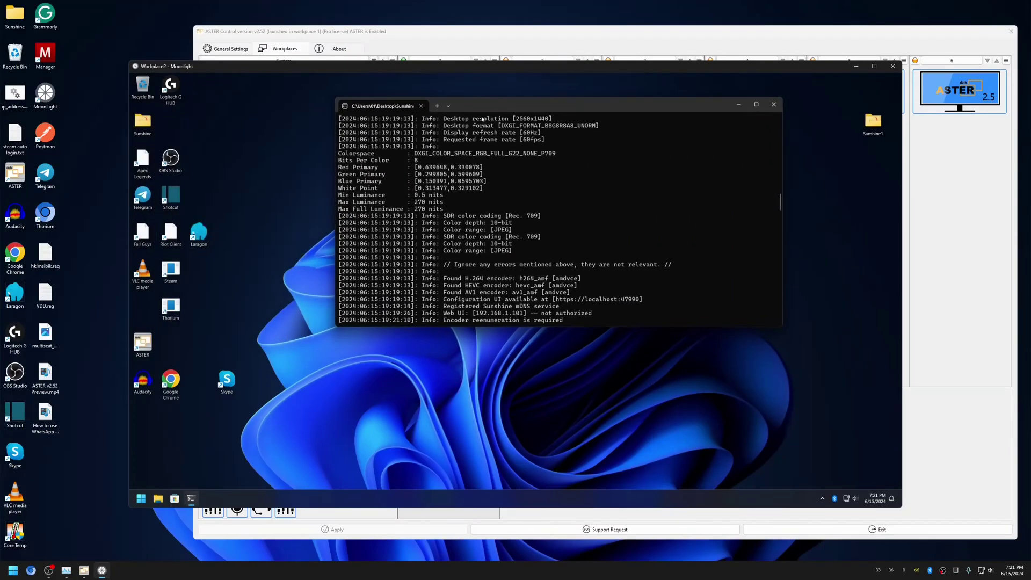
pyautogui.click(141, 499)
pyautogui.press('super+r')
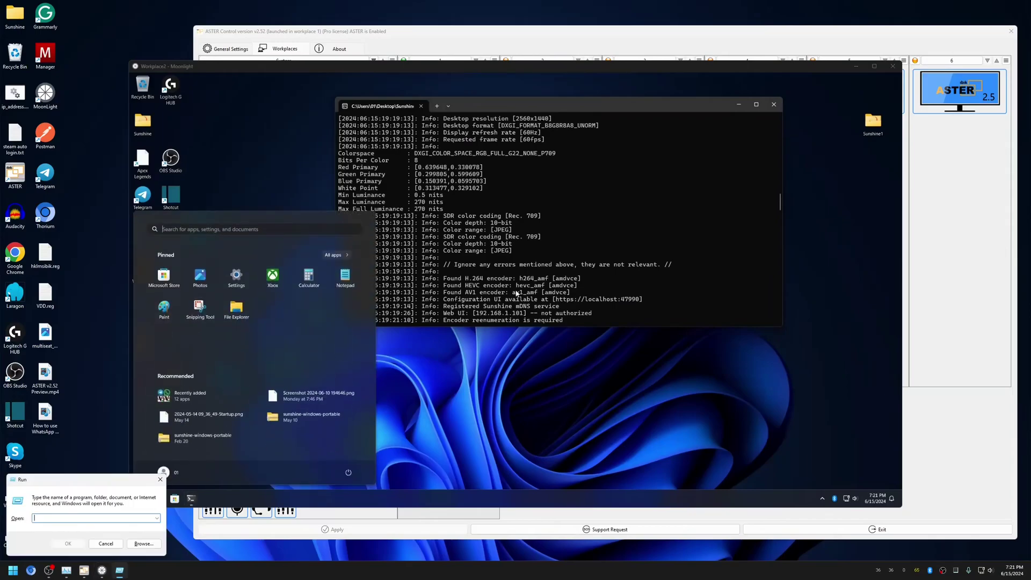
pyautogui.write('s')
pyautogui.click(260, 446)
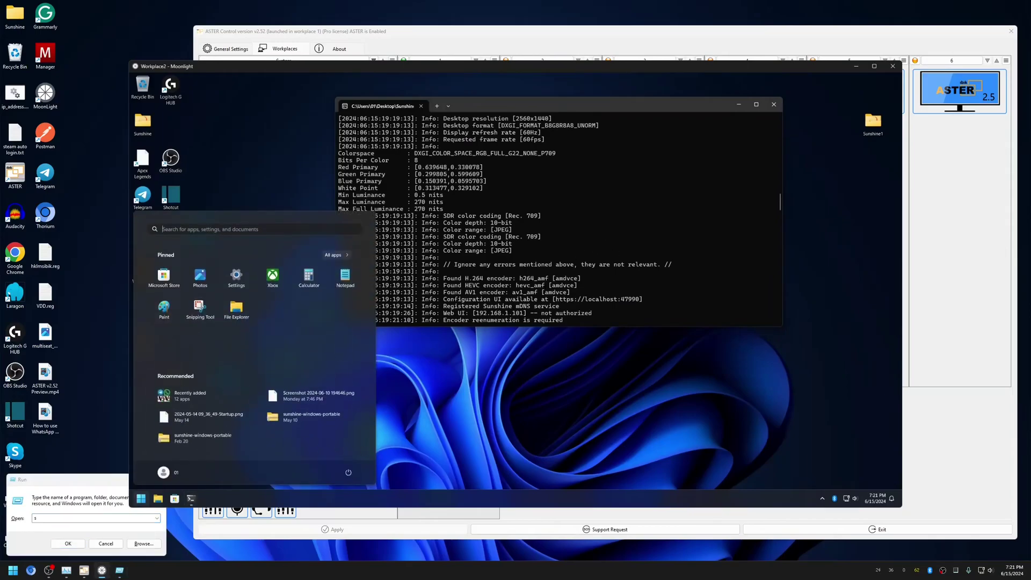
# - Open user 01's Startup folder with a shell command in Run on the streamed Workplace2 desktop and inspect the TightVNC Server shortcut
pyautogui.rightClick(138, 499)
pyautogui.click(153, 436)
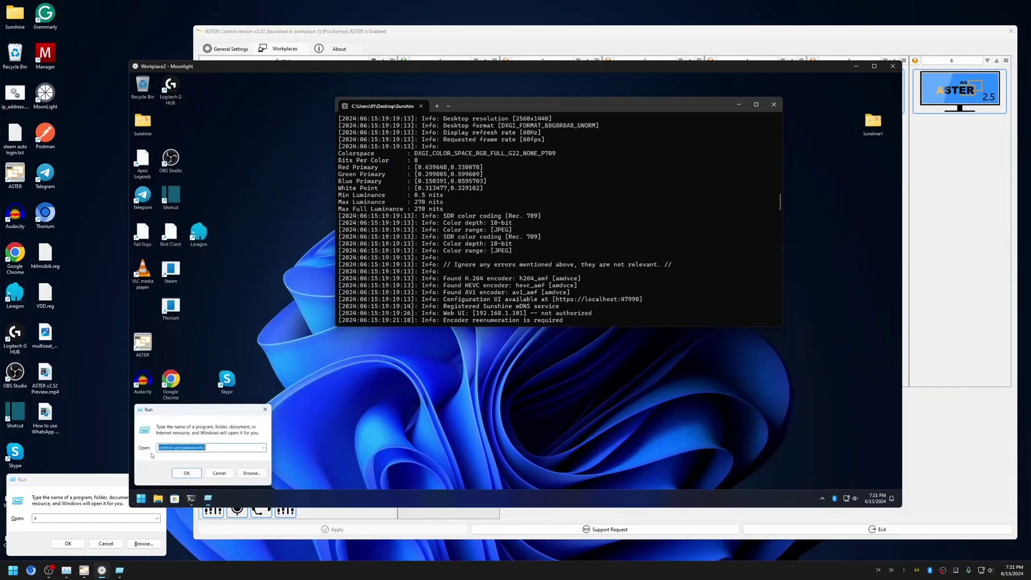
pyautogui.write('shell')
pyautogui.press('Down')
pyautogui.press('Return')
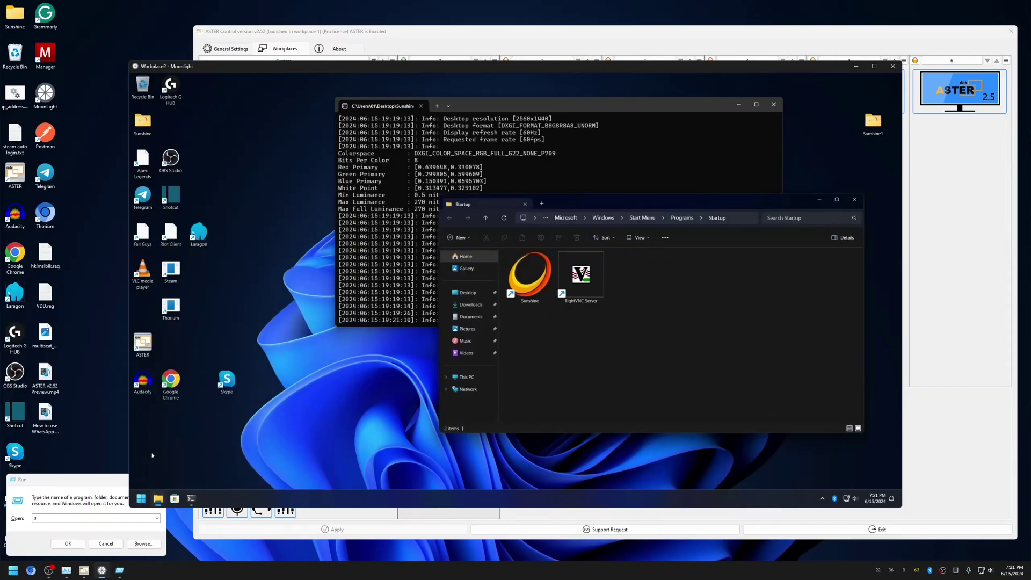
pyautogui.click(582, 280)
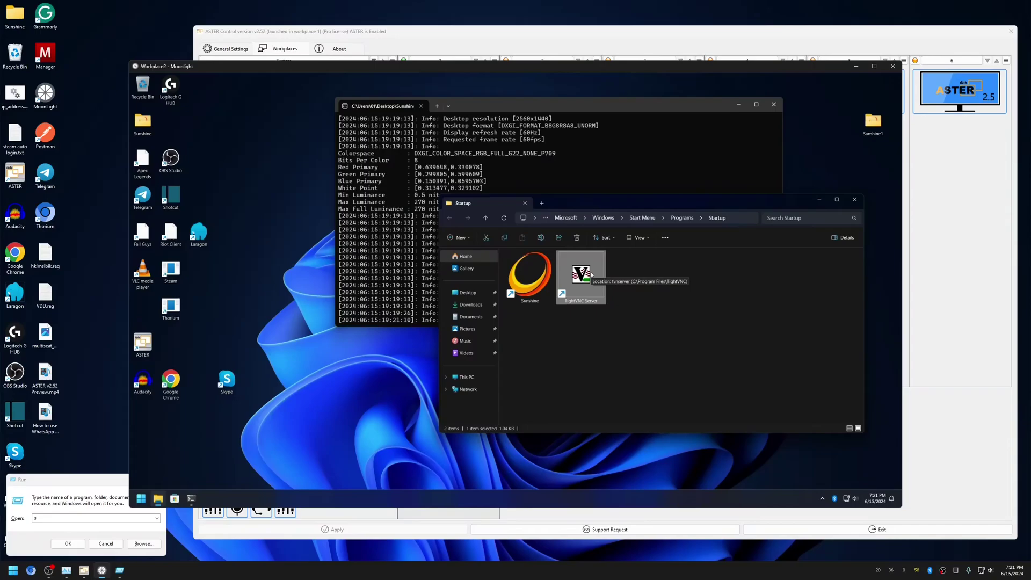
pyautogui.click(653, 277)
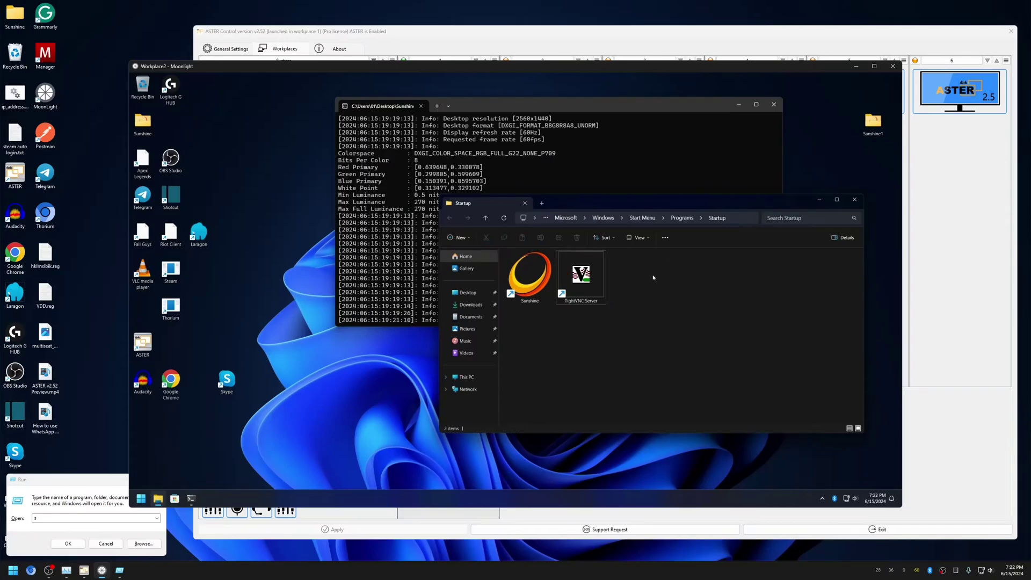